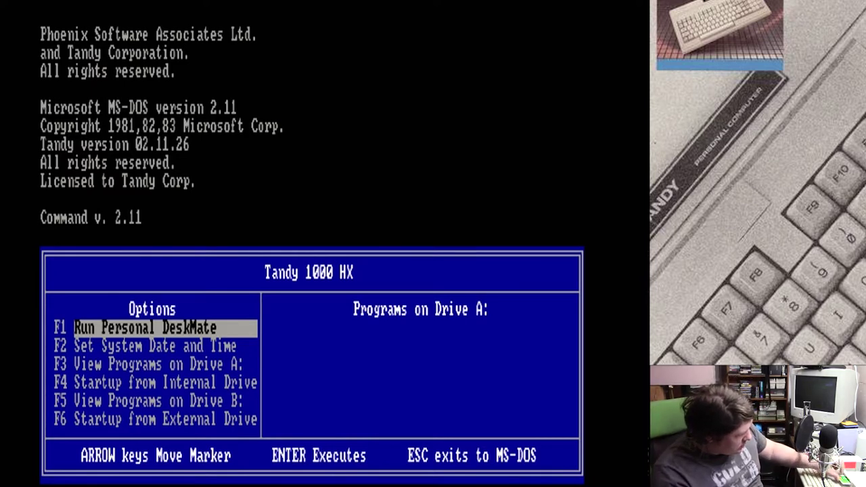
View the programs available on drive A
key(F3)
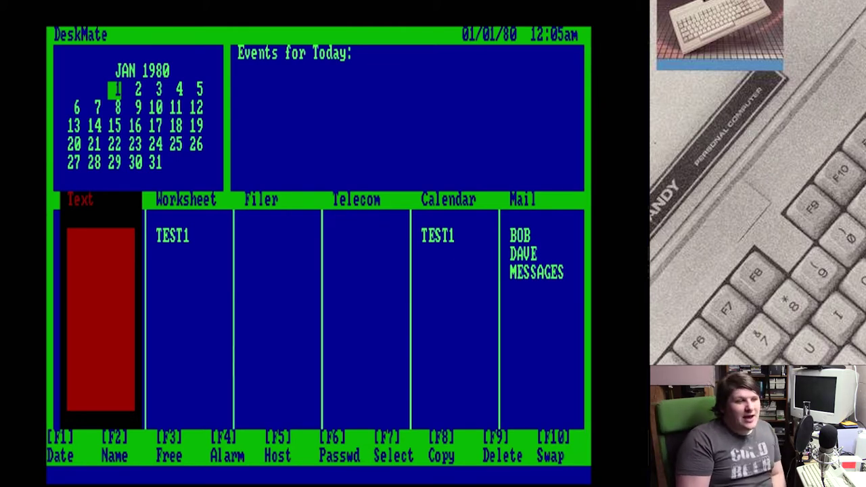
Look through the application columns from Text to Mail, ending with Text selected again
key(Right)
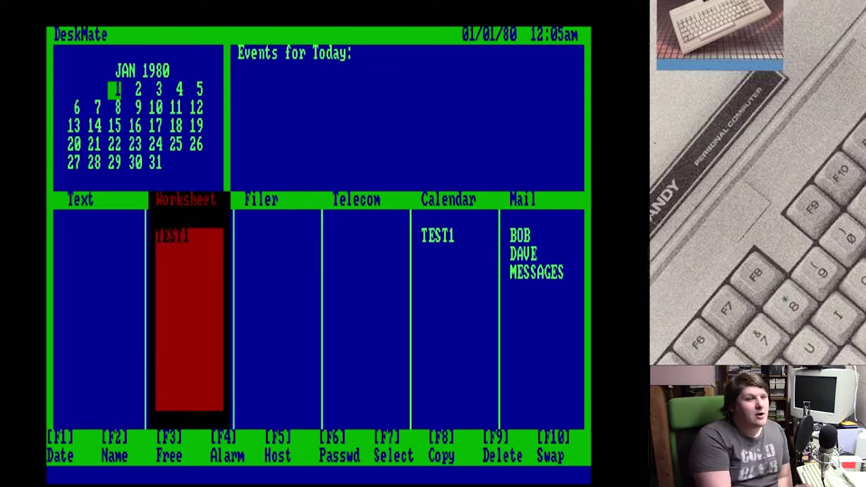
key(Right)
key(Left)
key(Left)
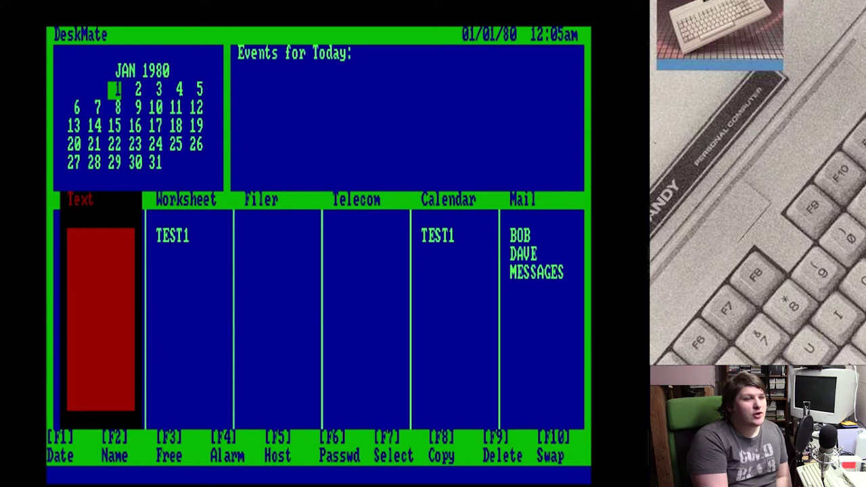
key(Right)
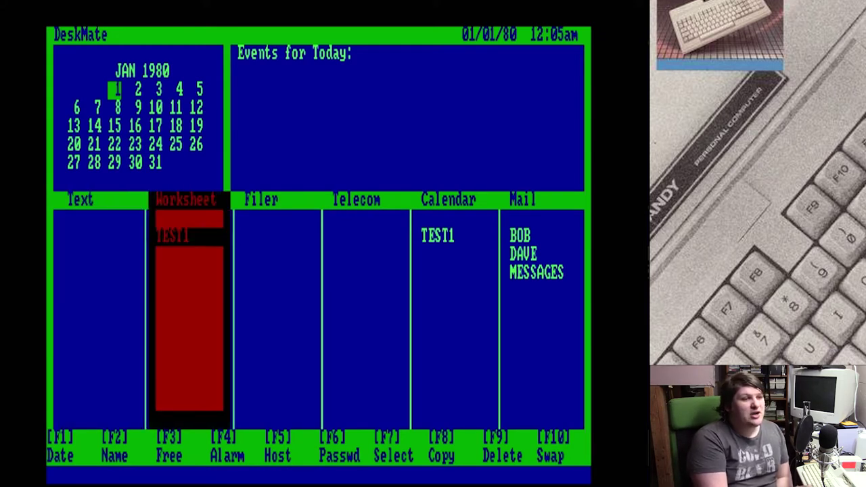
key(Right)
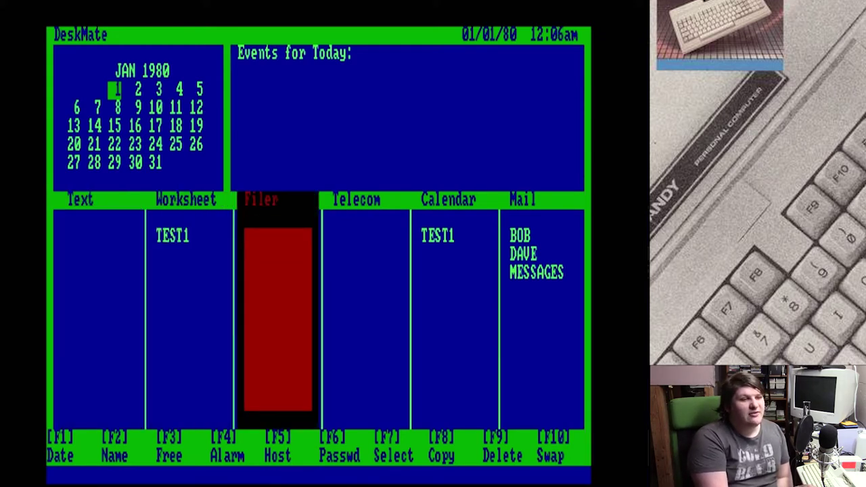
key(Right)
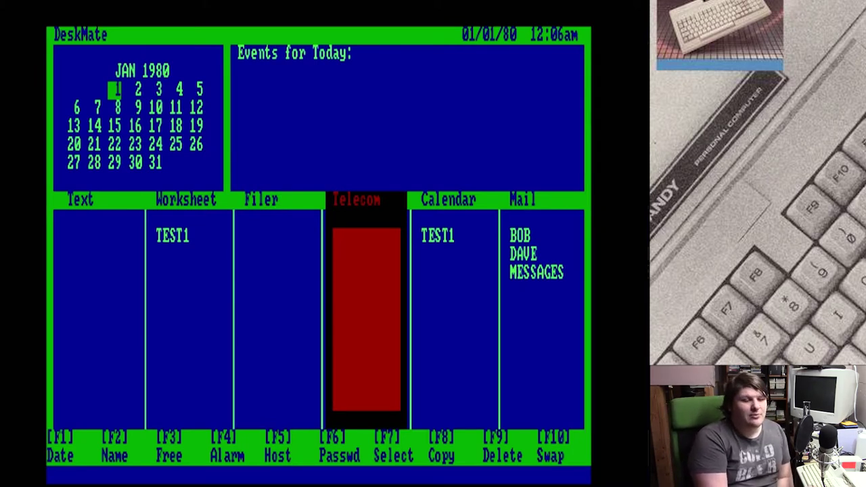
key(Right)
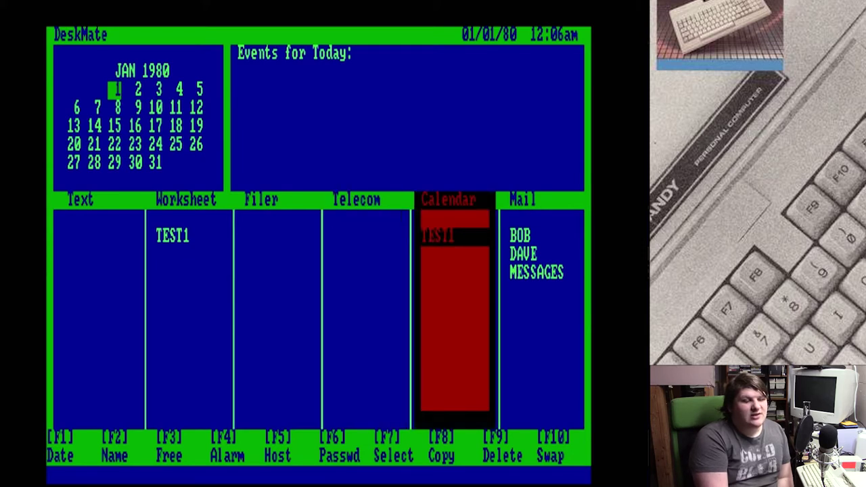
key(Right)
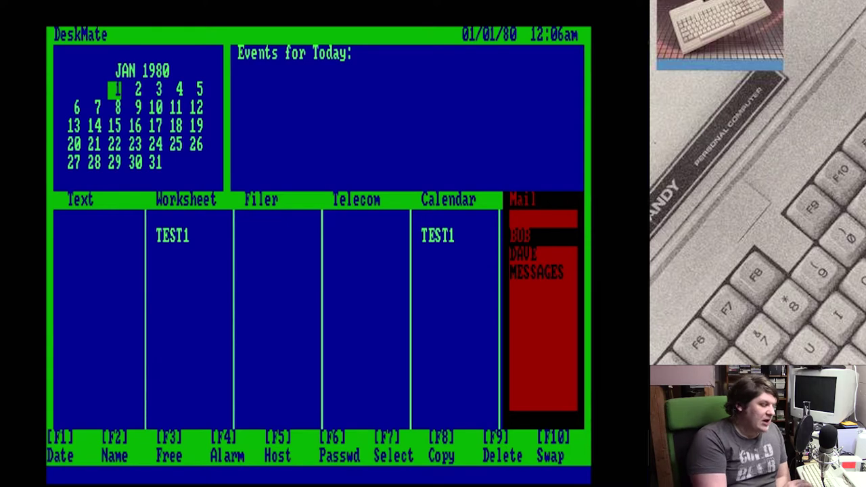
key(Left)
key(Left)
key(Left)
key(Left)
key(Left)
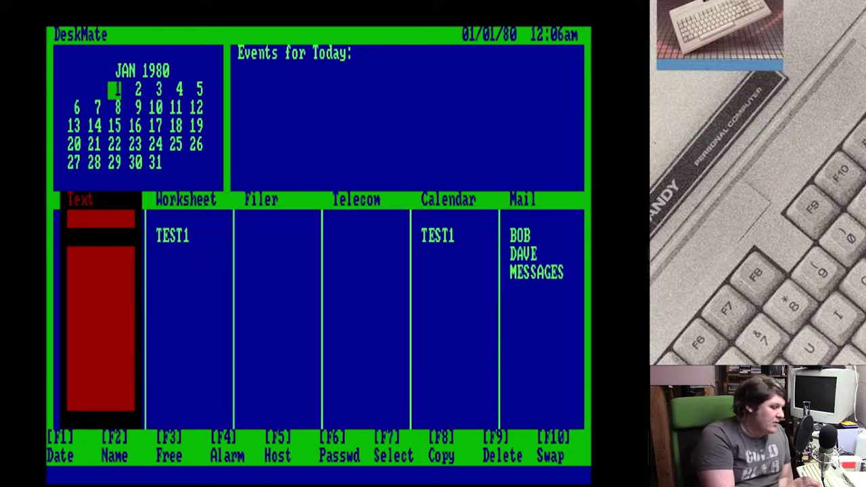
Examine the empty file slots in the Text column from the first to the lower ones and back
key(Up)
key(Down)
key(Down)
key(Down)
key(Down)
key(Down)
key(Down)
key(Down)
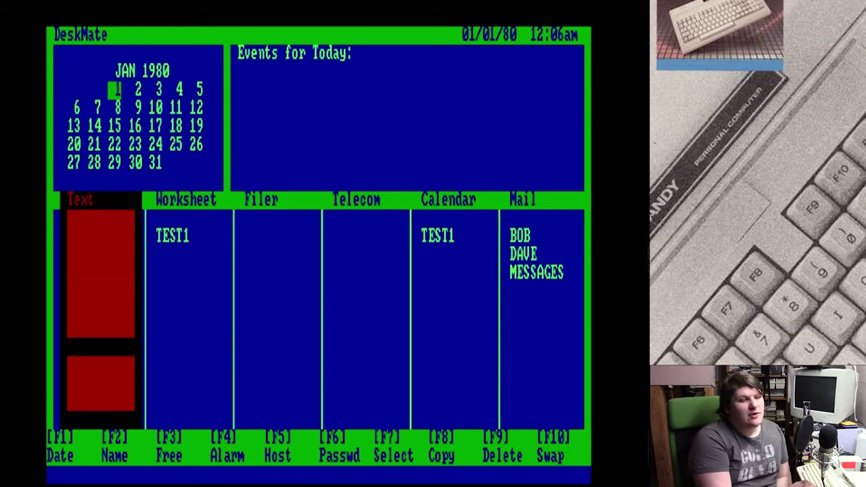
key(Down)
key(Up)
key(Up)
key(Up)
key(Up)
key(Up)
key(Up)
key(Up)
key(Up)
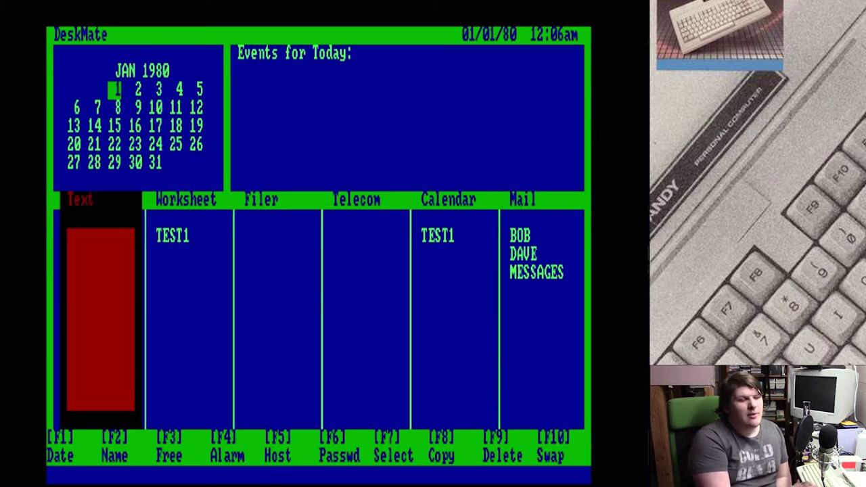
key(Down)
key(Up)
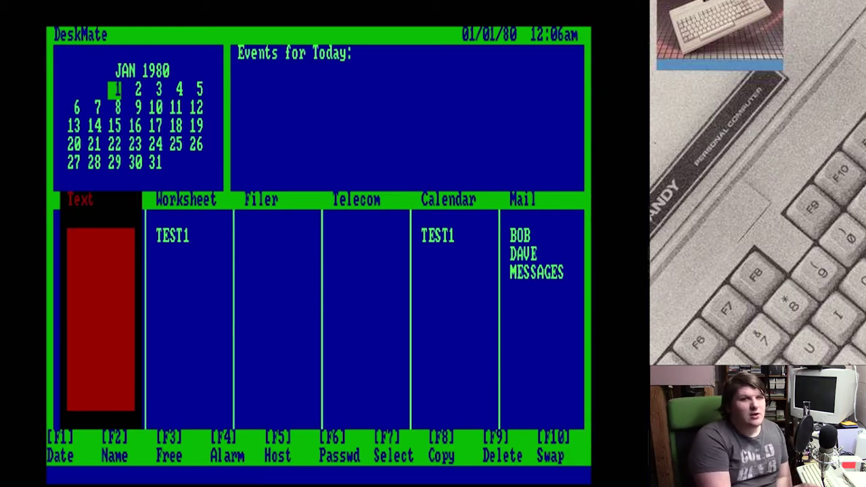
key(Down)
key(Down)
key(Down)
key(Down)
key(Down)
key(Down)
key(Down)
key(Down)
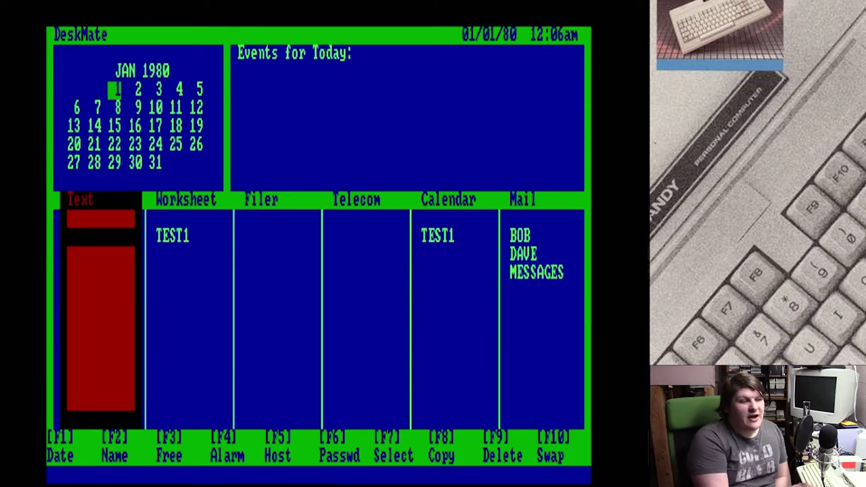
key(Down)
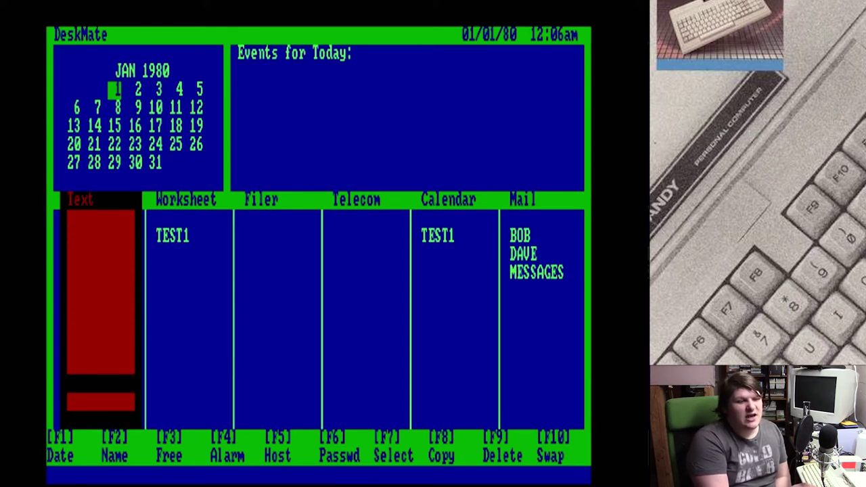
key(Up)
key(Up)
key(Up)
key(Up)
key(Up)
key(Up)
key(Up)
key(Up)
key(Up)
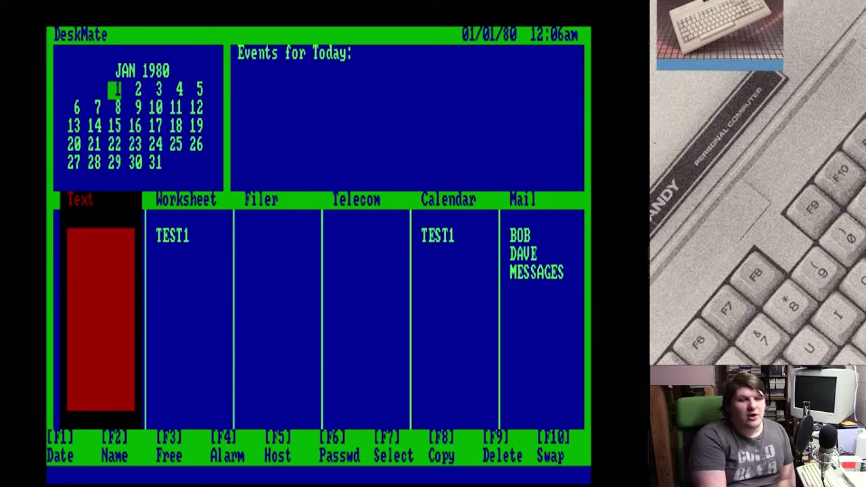
key(Right)
key(Right)
key(Right)
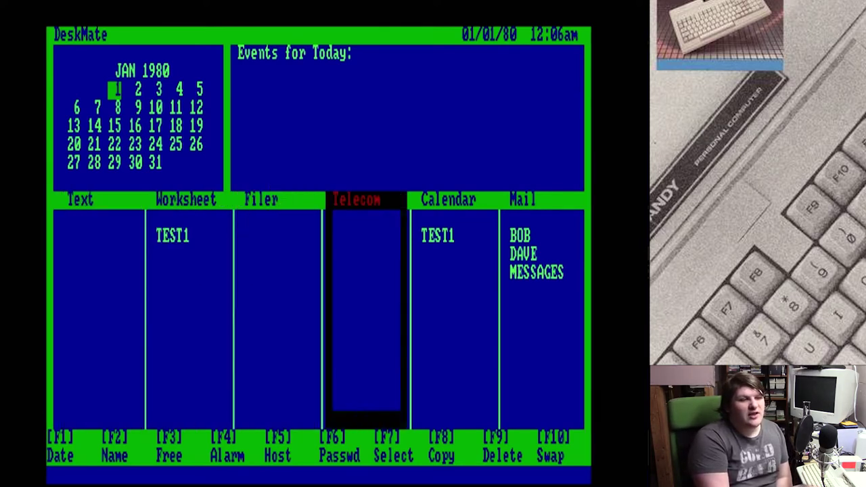
key(Right)
key(Left)
key(Left)
key(Left)
key(Left)
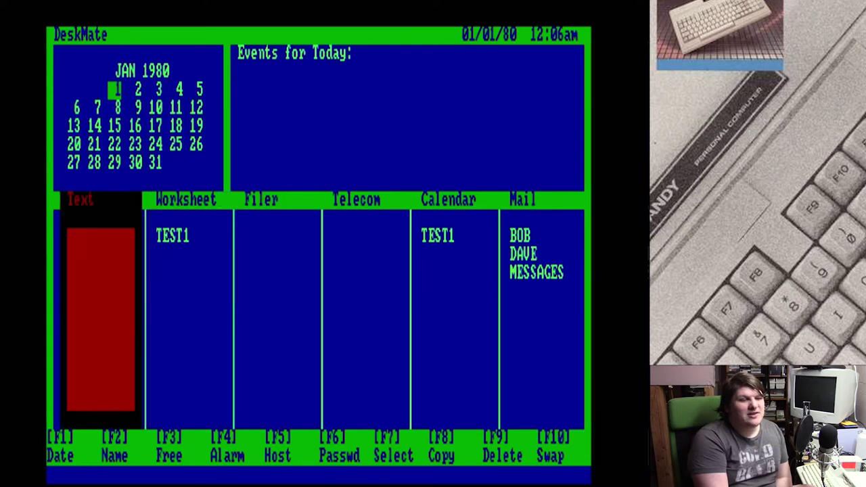
Start the Text application with a new document named test1.t
key(Return)
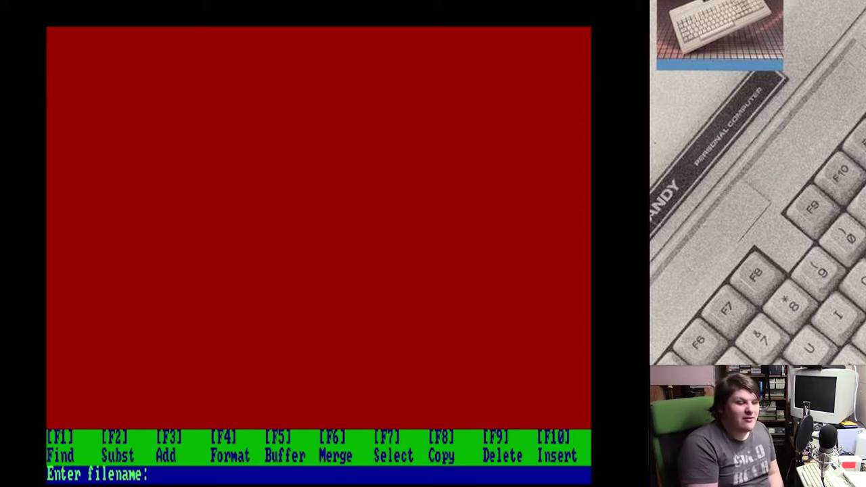
text(tes)
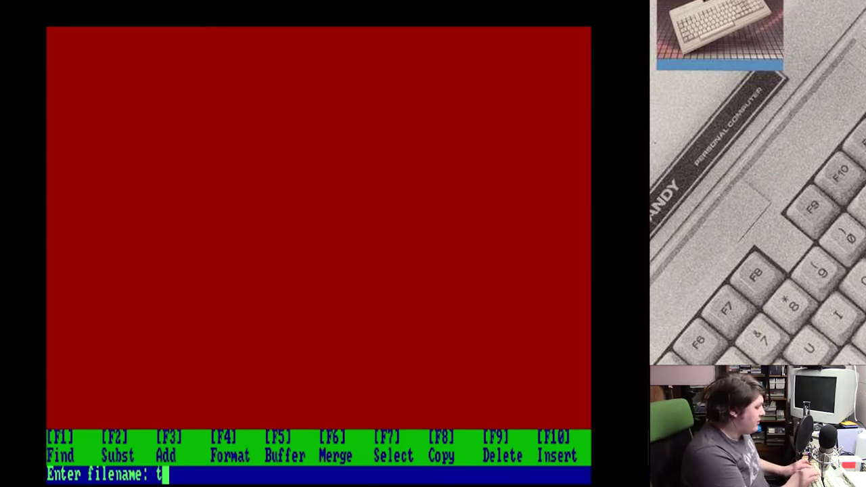
text(t1)
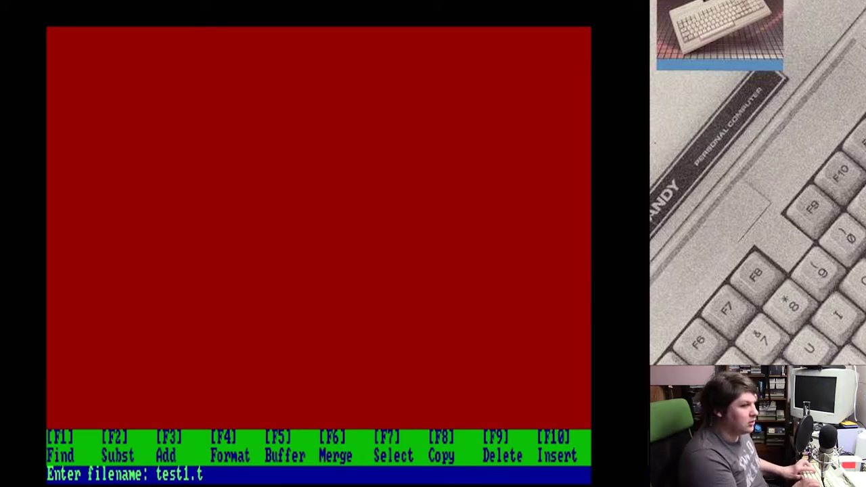
text(.t)
key(Return)
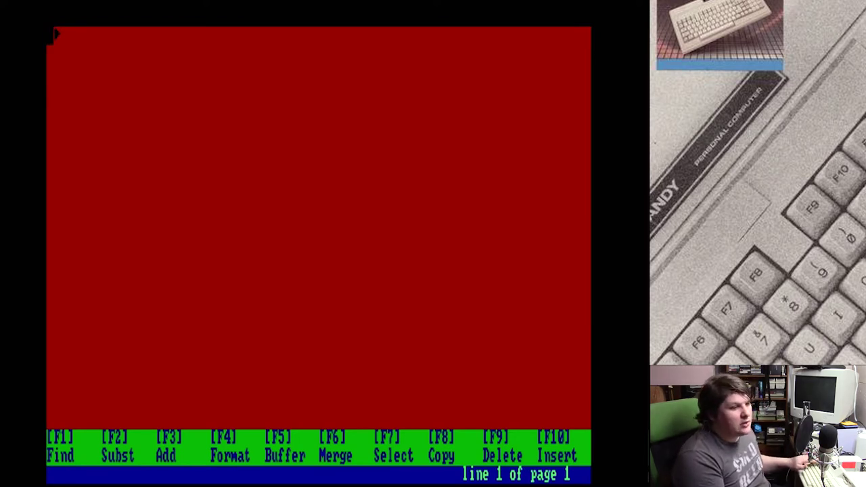
Try Replace mode by entering jfjj on the first line and overwriting it with ddff and ss
key(Insert)
key(Insert)
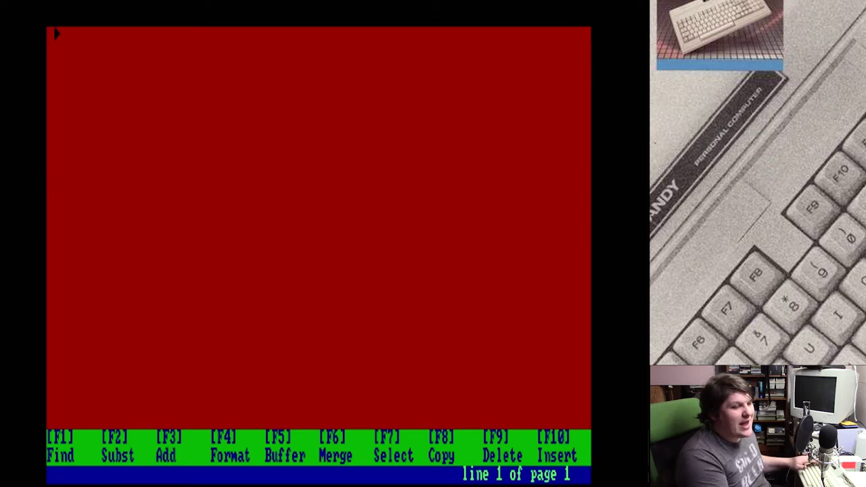
key(Insert)
text(JJJJ)
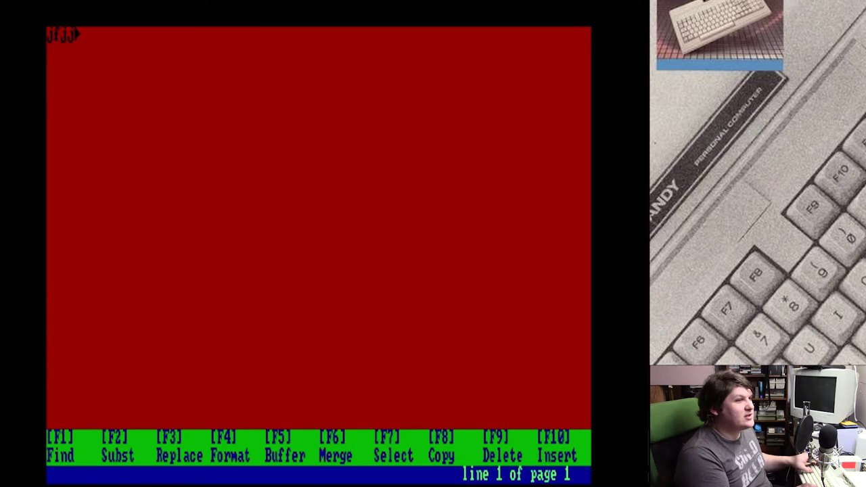
text(ddff)
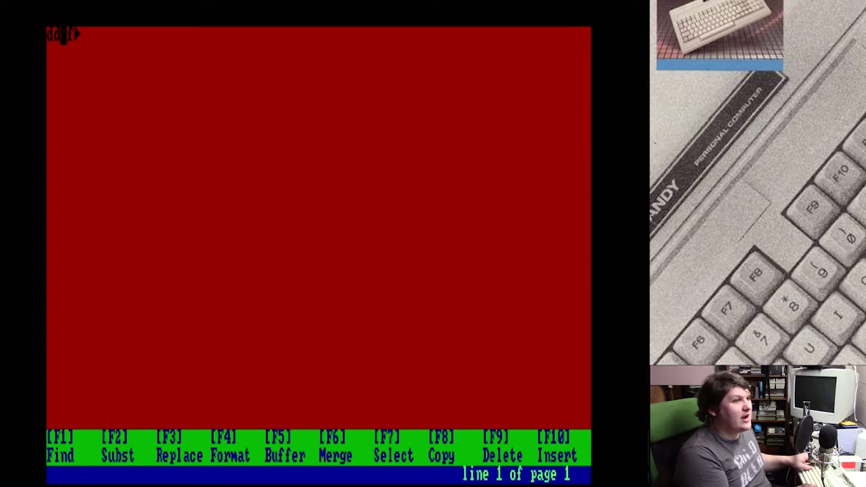
text(ss)
Switch back to Add mode, insert rrr within the sample letters and erase the whole line
key(Insert)
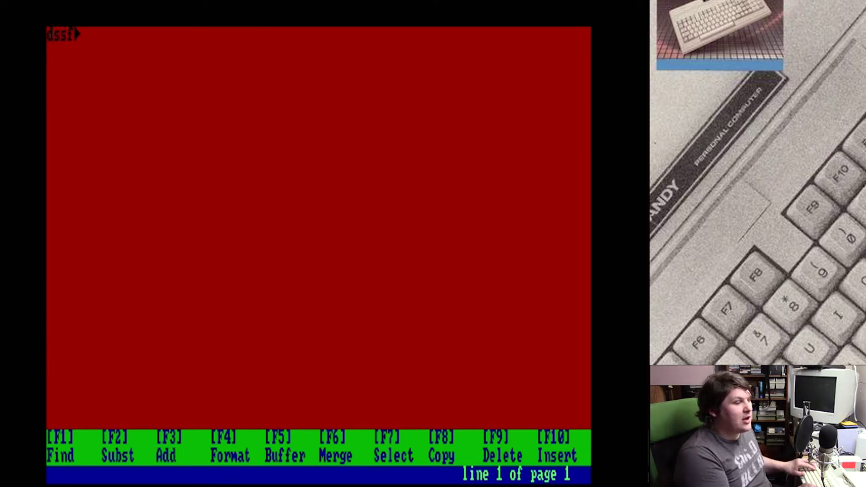
text(rrr)
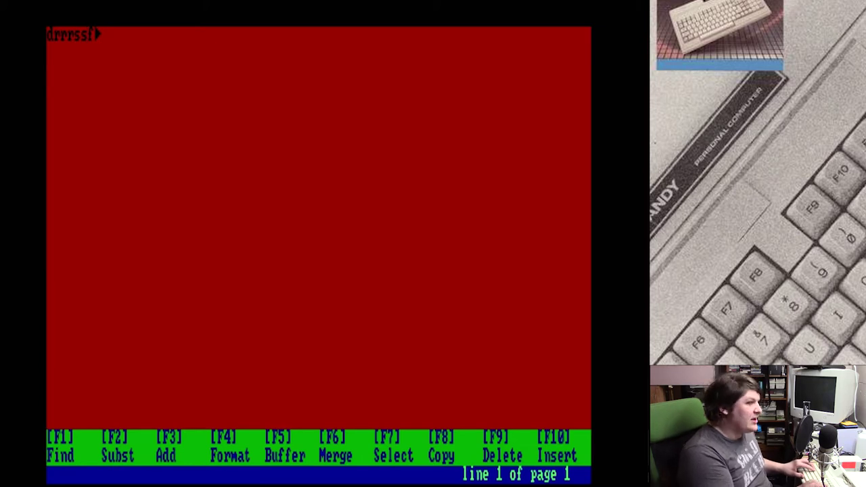
key(BackSpace)
key(BackSpace)
key(BackSpace)
key(BackSpace)
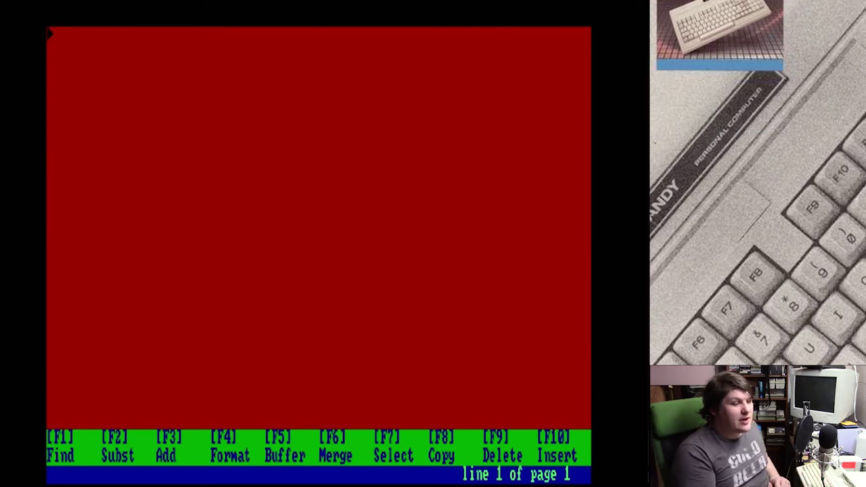
Set the document's line width to 25 characters
key(F4)
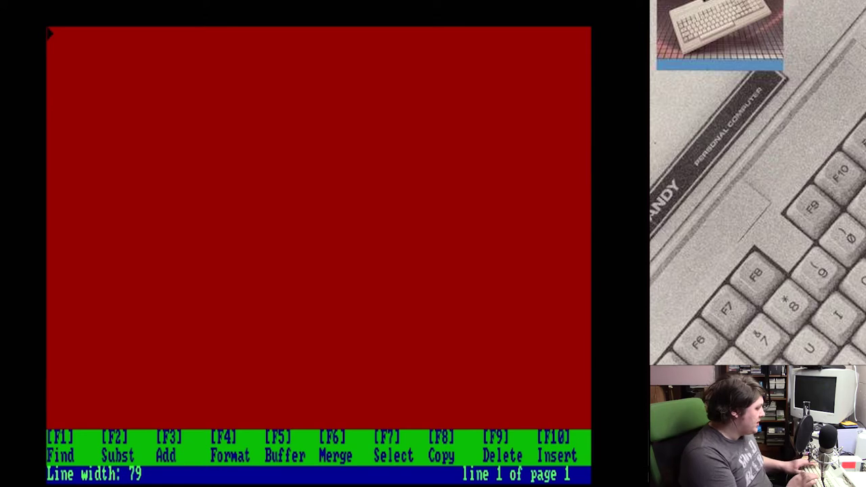
text(25)
key(Return)
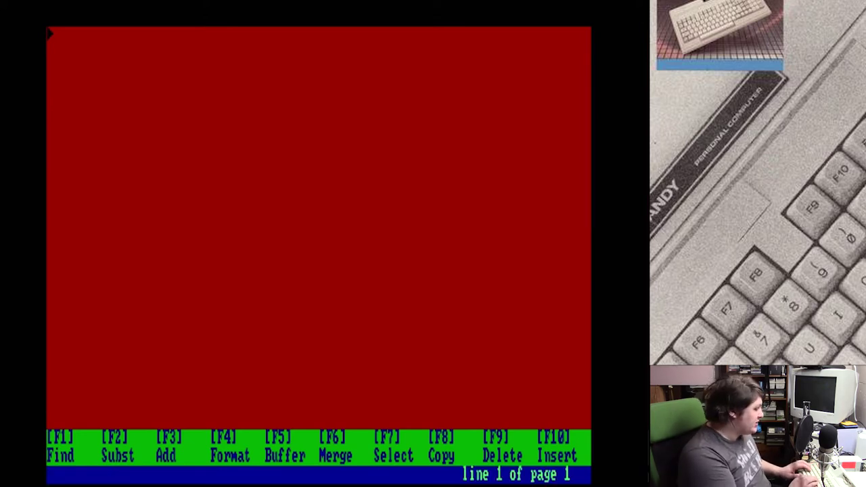
Enter the text "and then we start typing when we reach the end of the line it'll wrap around" in the document
text(and then we start g)
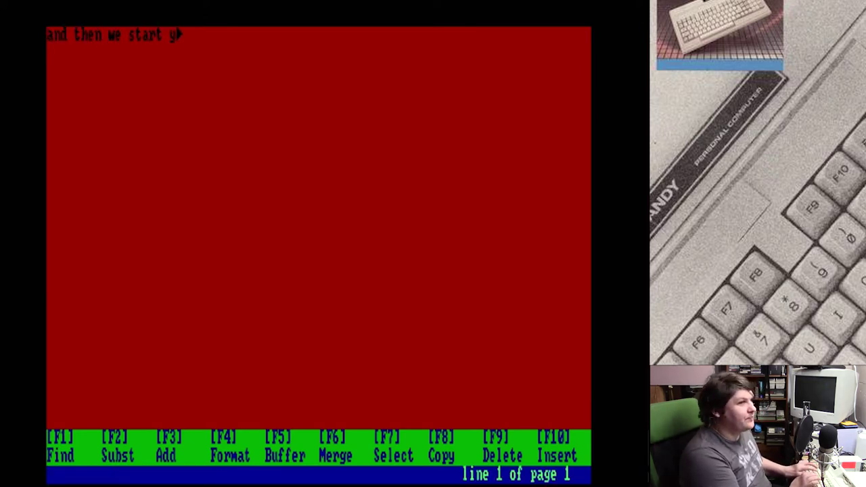
key(BackSpace)
text(typing when we re)
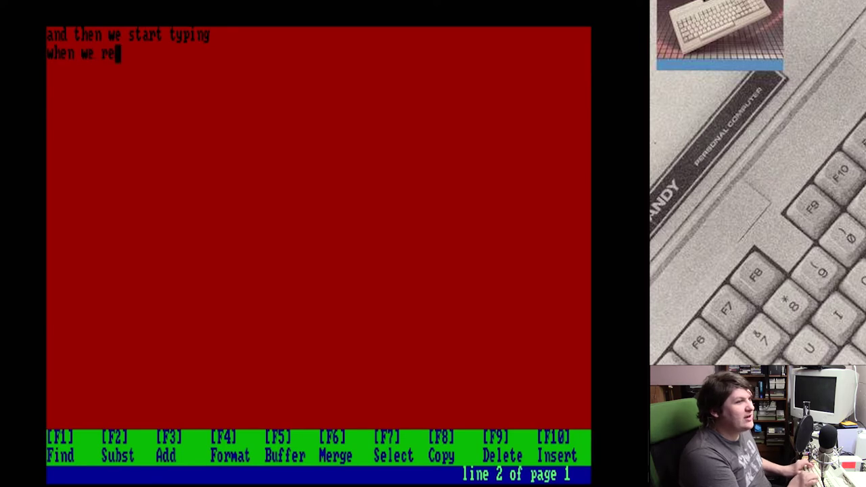
text(ach th)
text(the end)
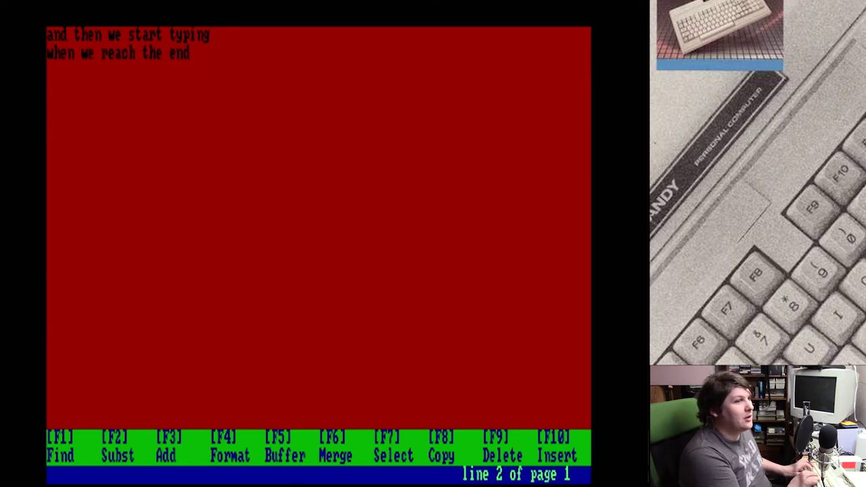
text( of the line it'll wrap around)
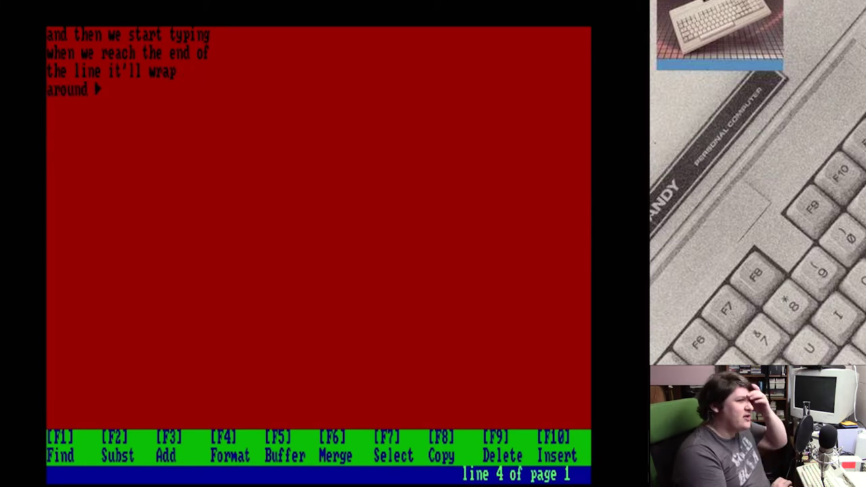
Set the document's line width to 79 characters so the text reflows
key(F4)
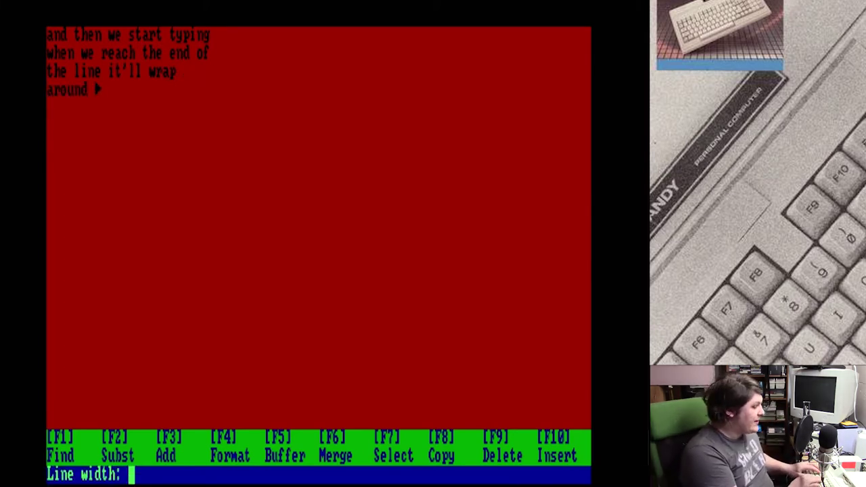
text(79)
key(Return)
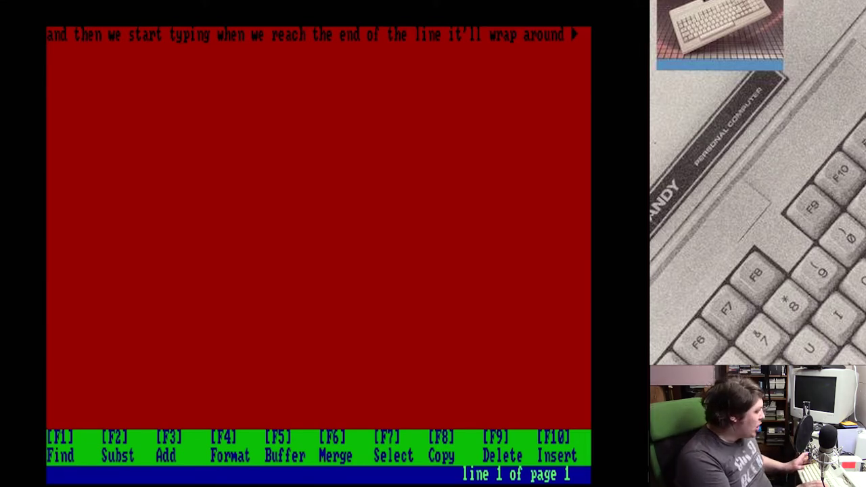
Read through both help pages describing the Text application's functions and close the help
key(F12)
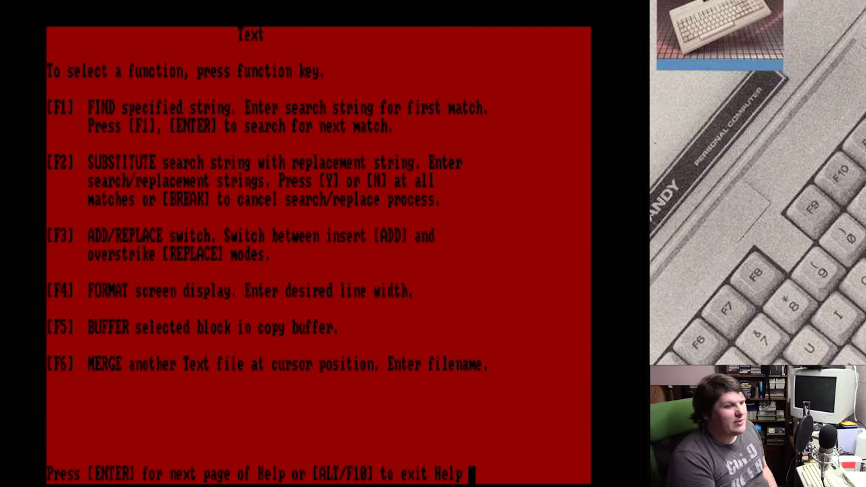
key(Return)
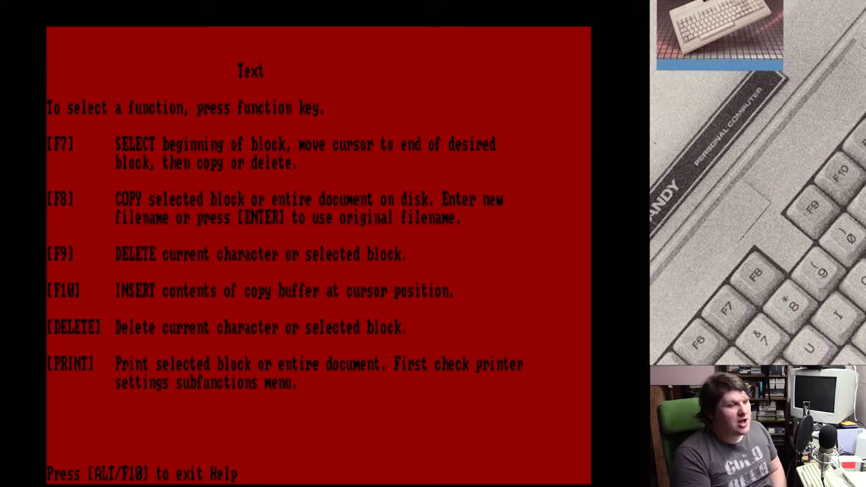
key(alt+F10)
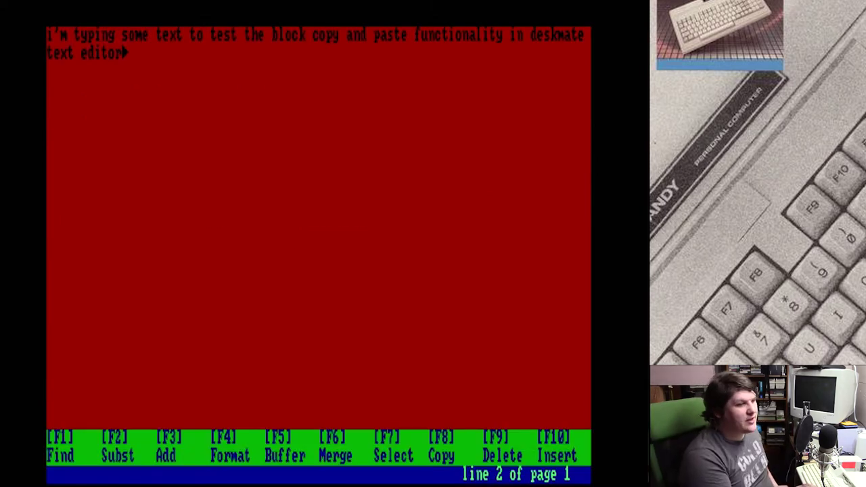
Select the block "t to test the block copy" in the first line and store it in the copy buffer
key(Up)
key(Right)
key(Right)
key(Right)
key(Right)
key(Right)
key(Right)
key(Right)
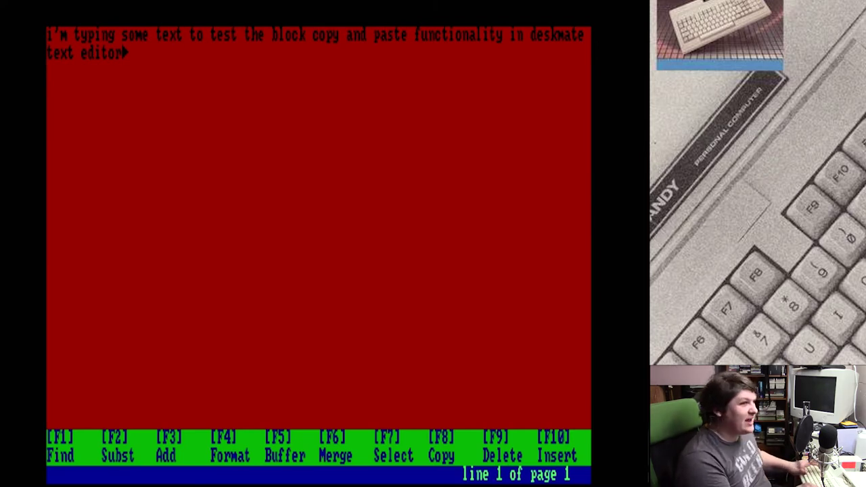
key(F7)
key(Right)
key(Right)
key(Right)
key(Right)
key(Right)
key(Right)
key(Right)
key(Right)
key(Right)
key(Right)
key(Right)
key(Right)
key(Right)
key(Right)
key(Right)
key(Right)
key(Right)
key(Right)
key(Right)
key(Right)
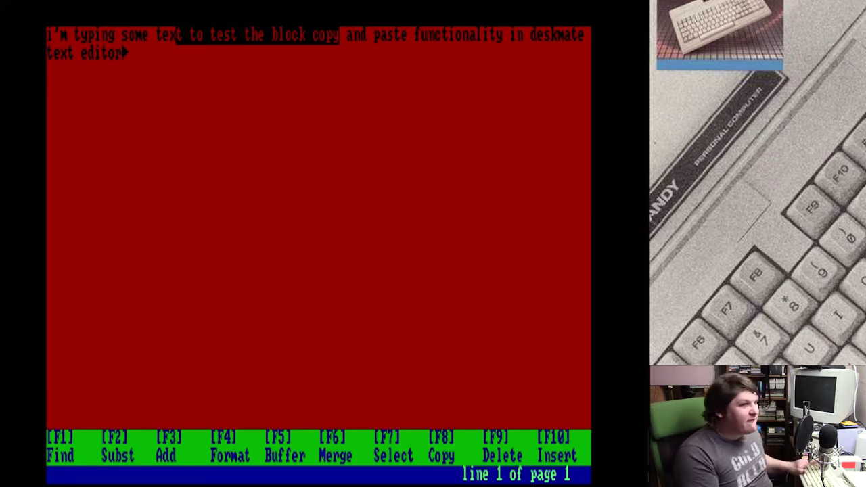
key(F8)
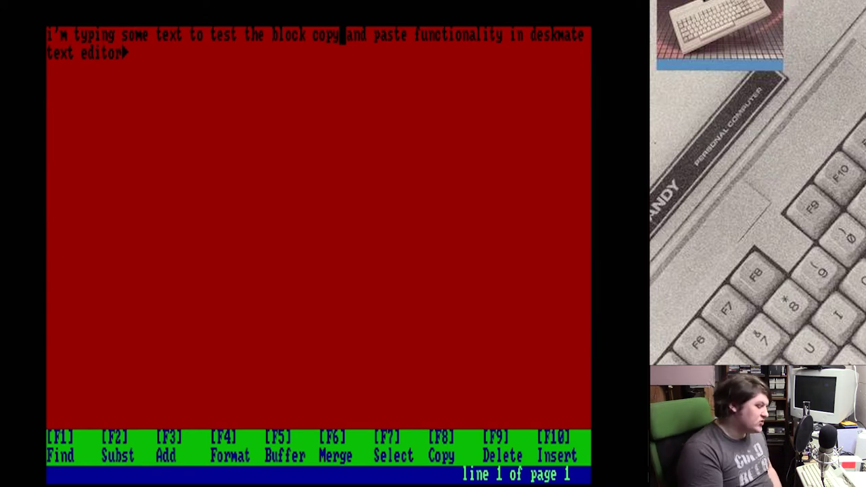
Insert the copy buffer's contents on the second line, beyond the words "text editor"
key(Down)
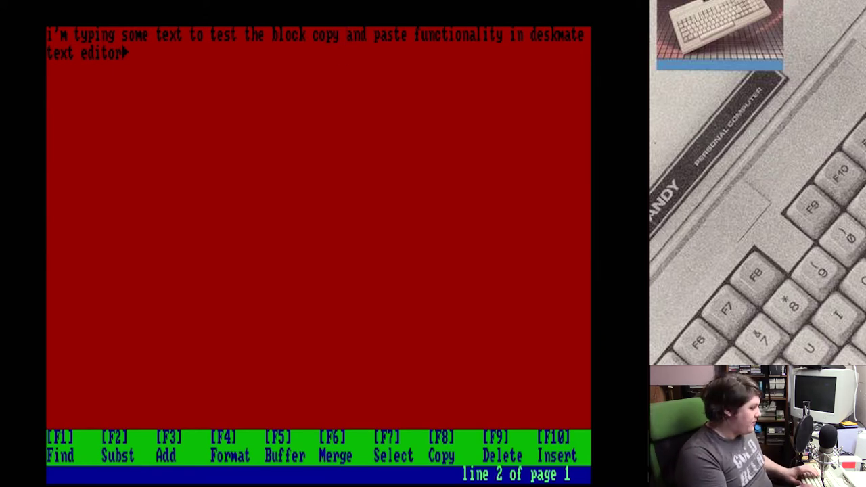
key(F10)
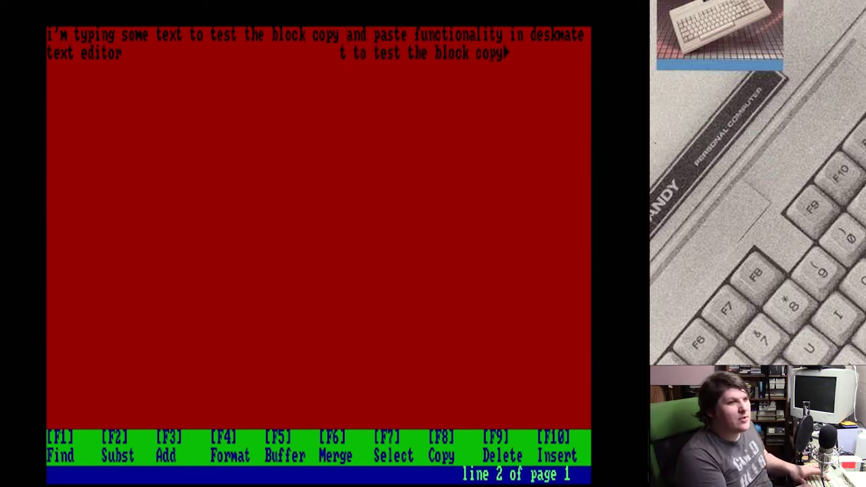
key(Left)
key(F10)
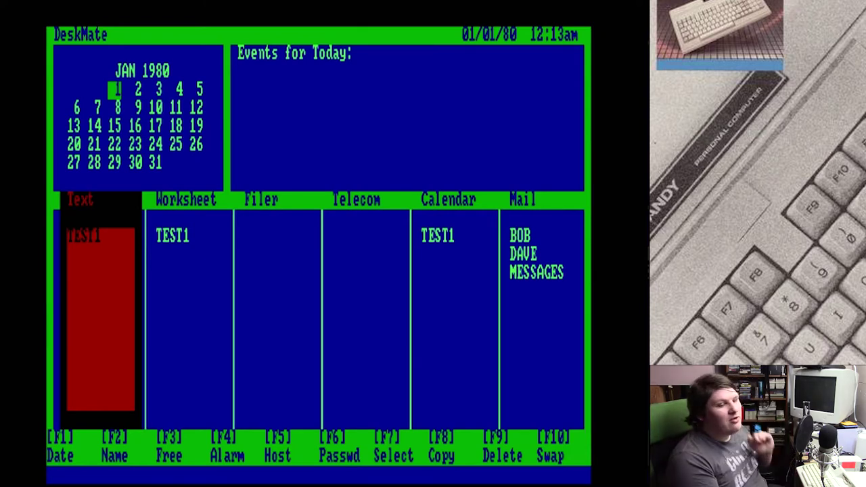
Delete the Text document TEST1.DOC from the DeskMate main screen
key(Up)
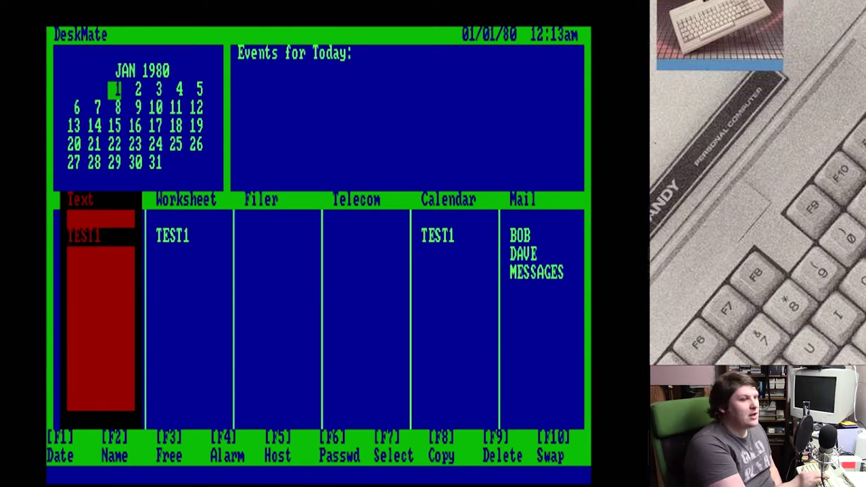
key(F9)
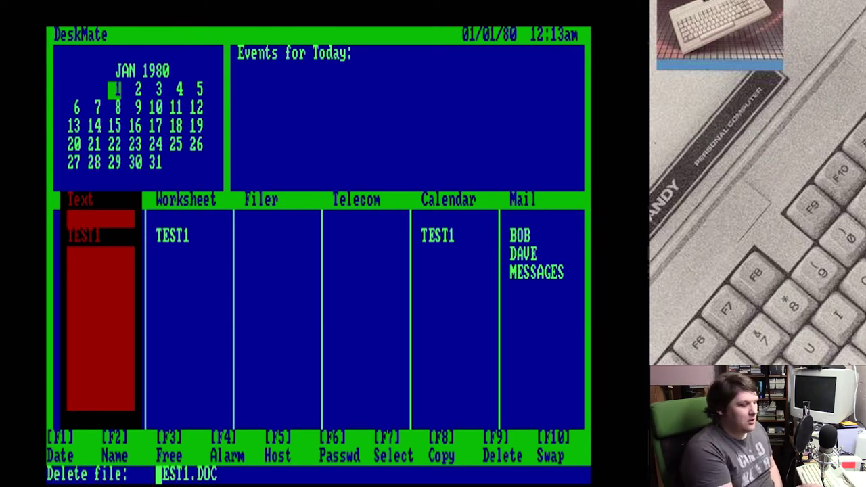
key(Return)
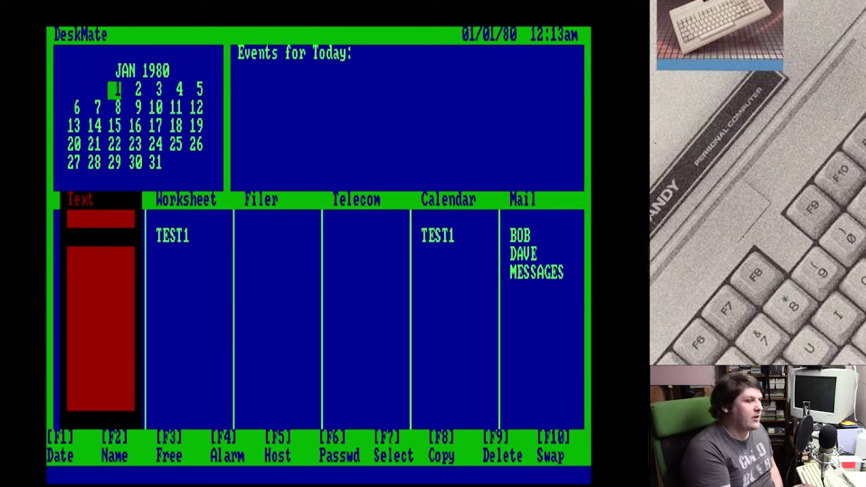
Open the Worksheet application with a new file named test2
key(Right)
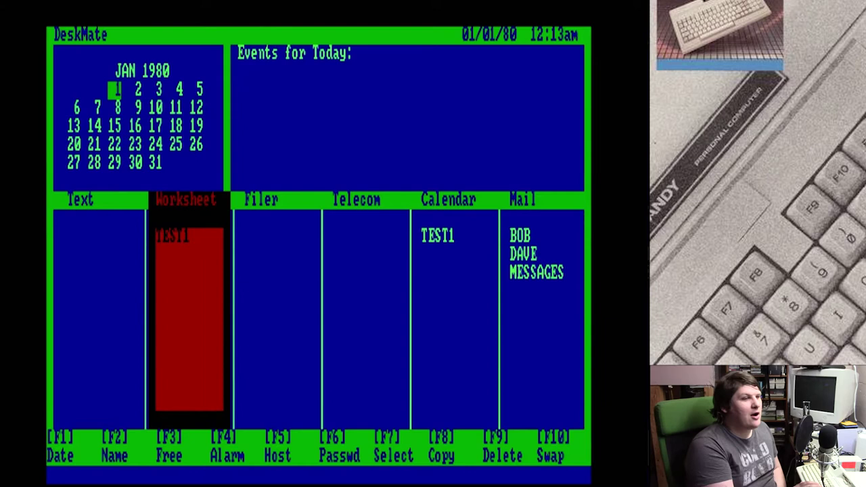
key(Return)
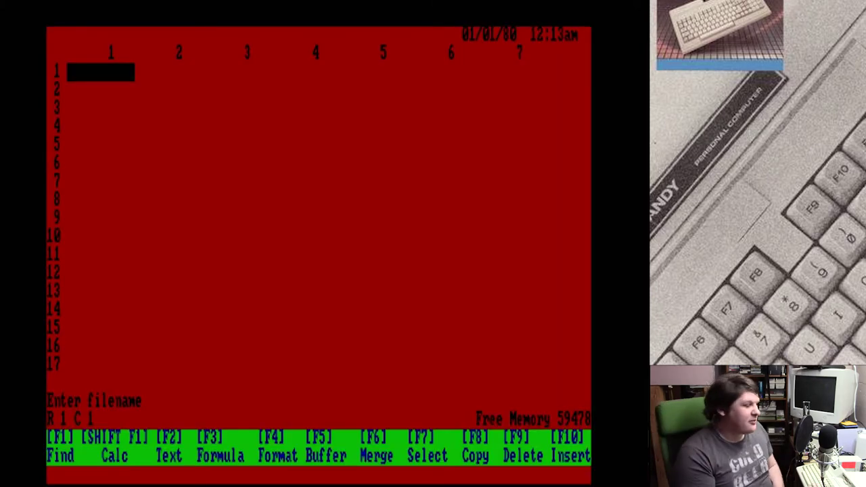
text(test2)
key(Return)
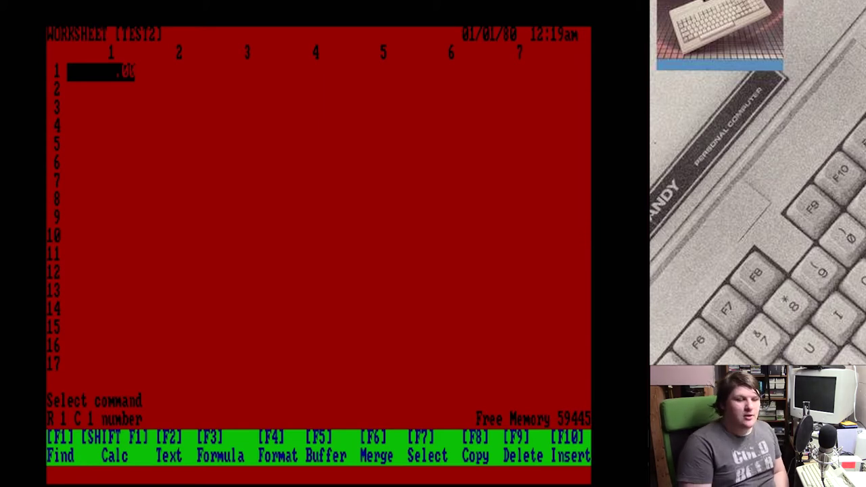
Enter 10.50, 1, 20.5 and 19920 in rows 1 to 4 of column 1
key(Down)
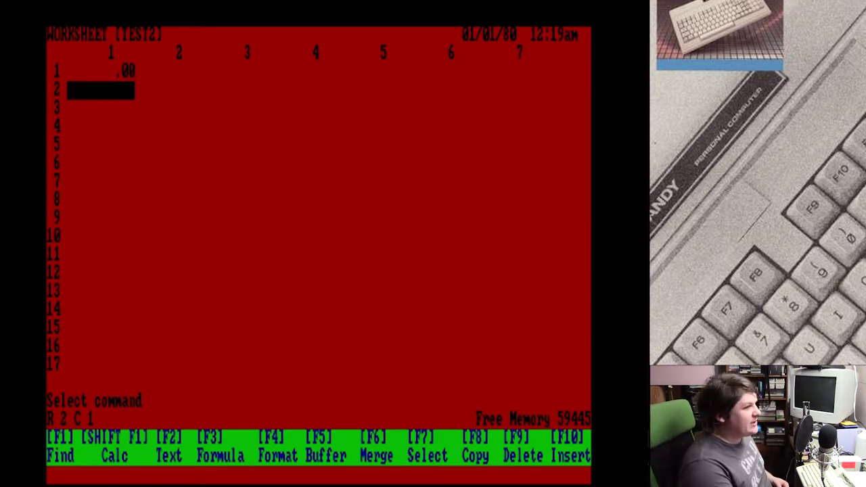
key(Up)
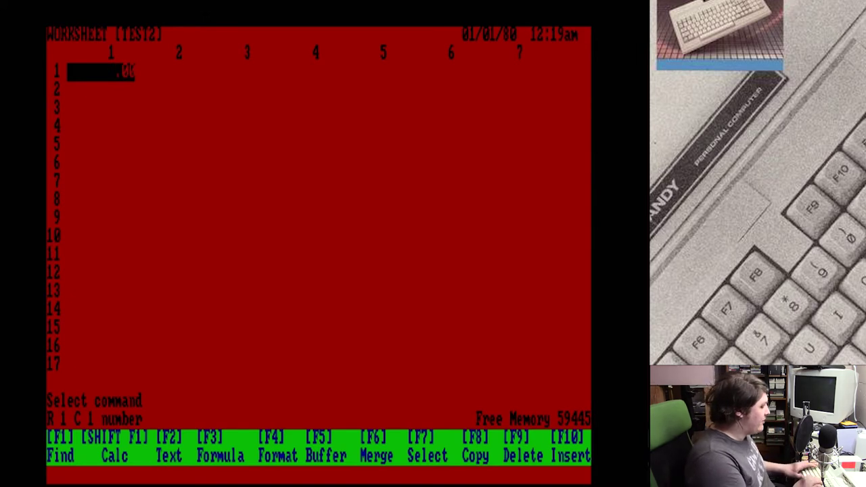
text(10.50)
key(Return)
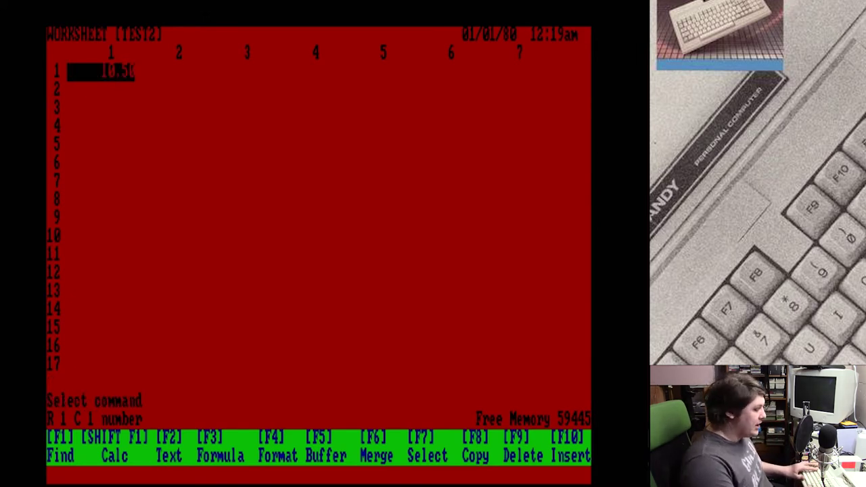
key(Down)
text(1)
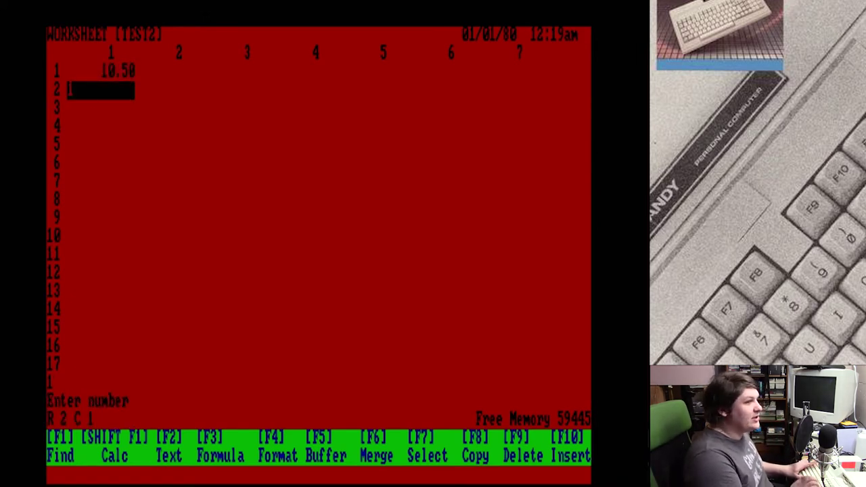
key(Return)
key(Down)
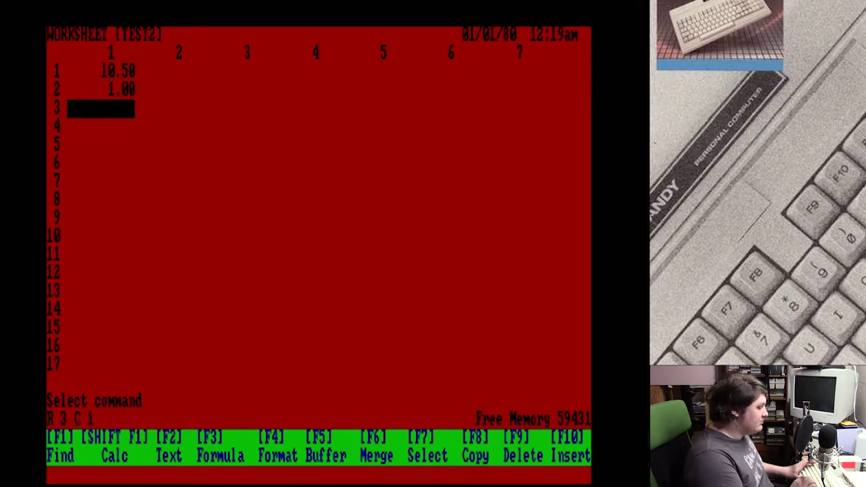
text(20.5)
key(Return)
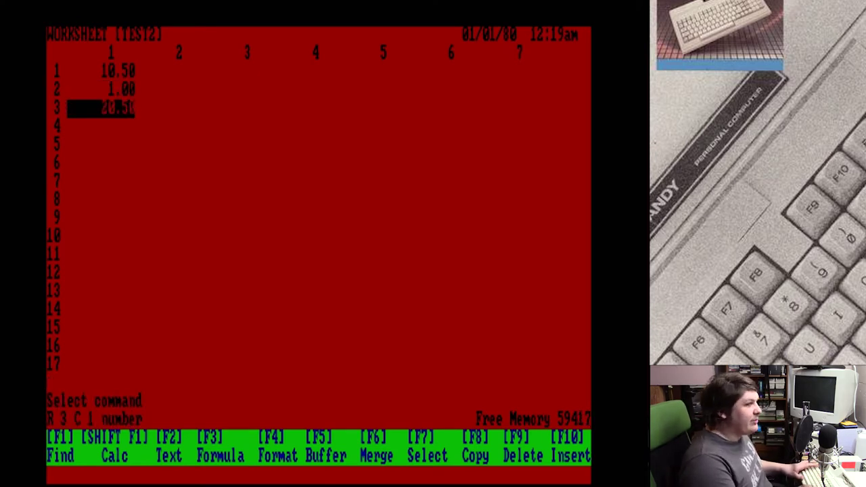
key(Down)
text(19920)
key(Return)
key(Down)
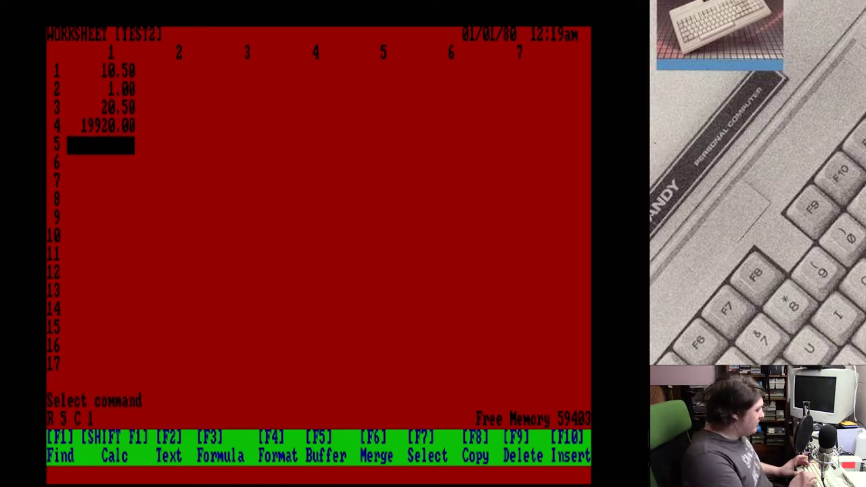
Try to enter SUM(R1) directly as the content of row 5, column 1
text(SUM()
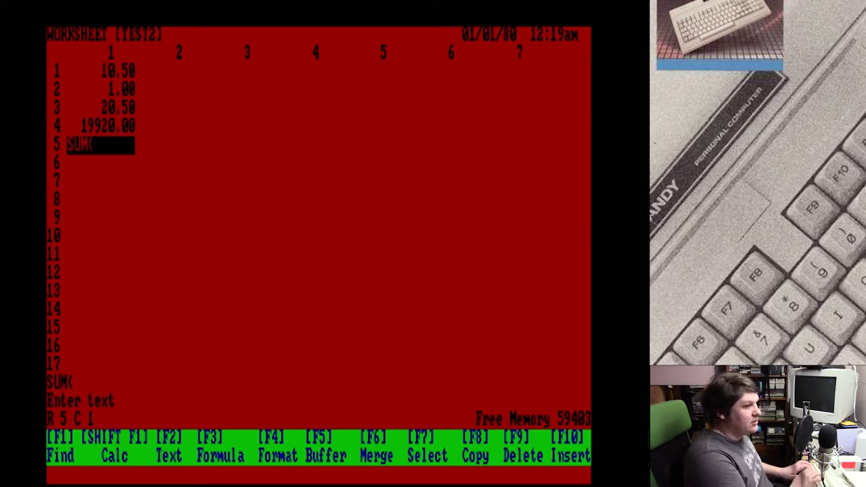
text(R1))
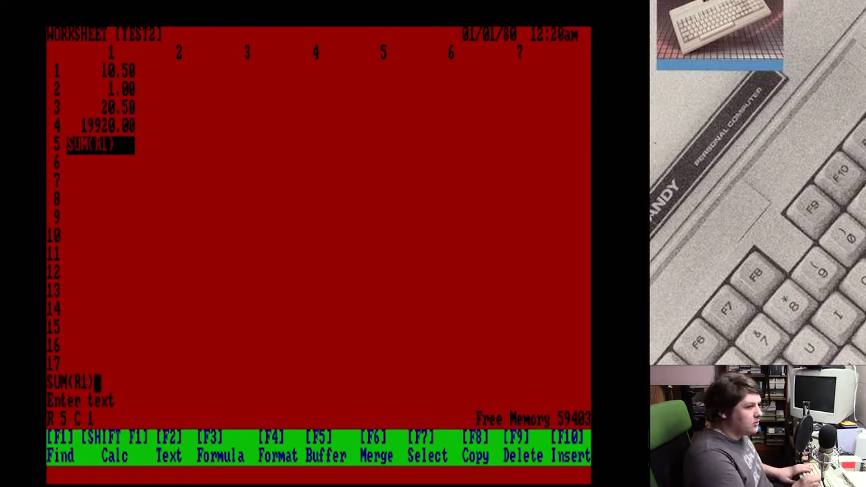
key(Return)
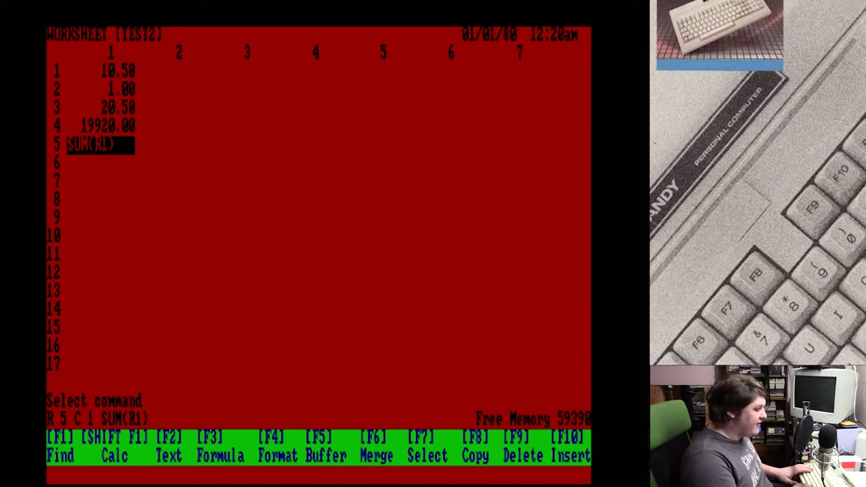
Enter SUM(R1) as a formula in row 5, column 1 and recalculate the worksheet
key(Down)
key(Up)
key(F3)
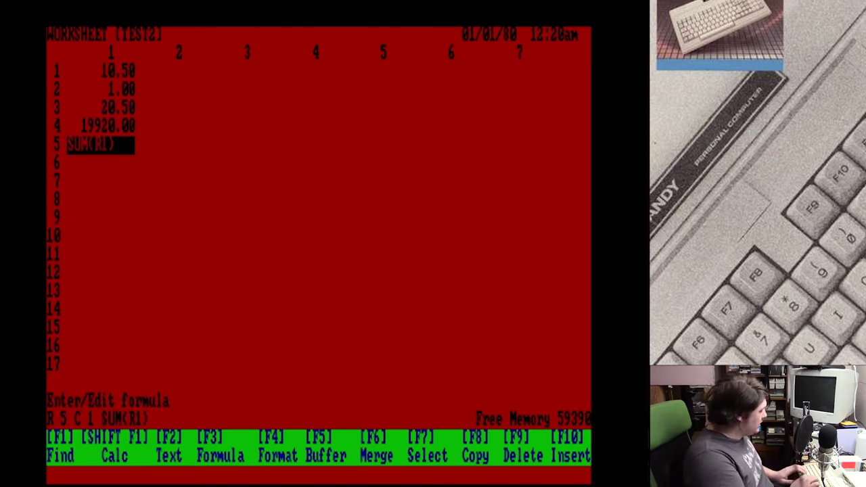
text(SUM()
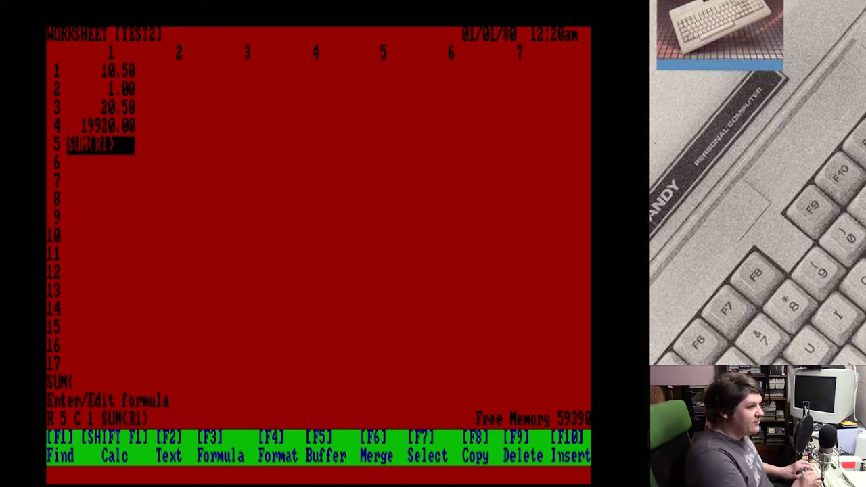
text(R1))
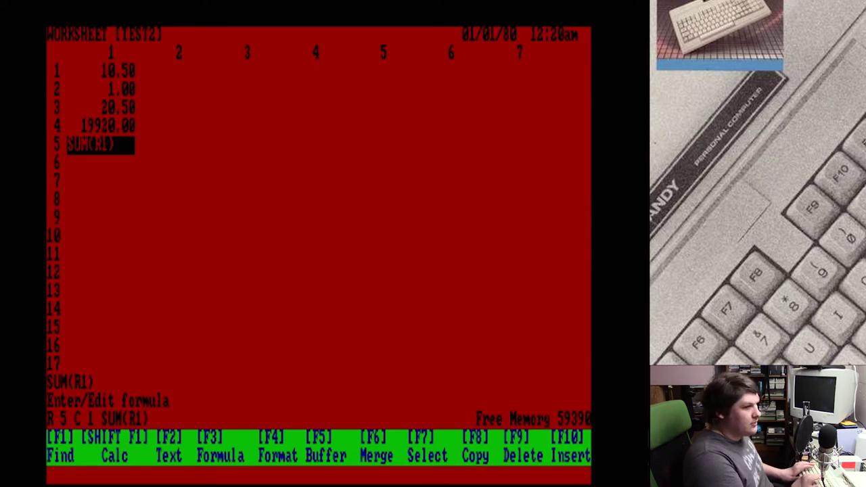
key(Return)
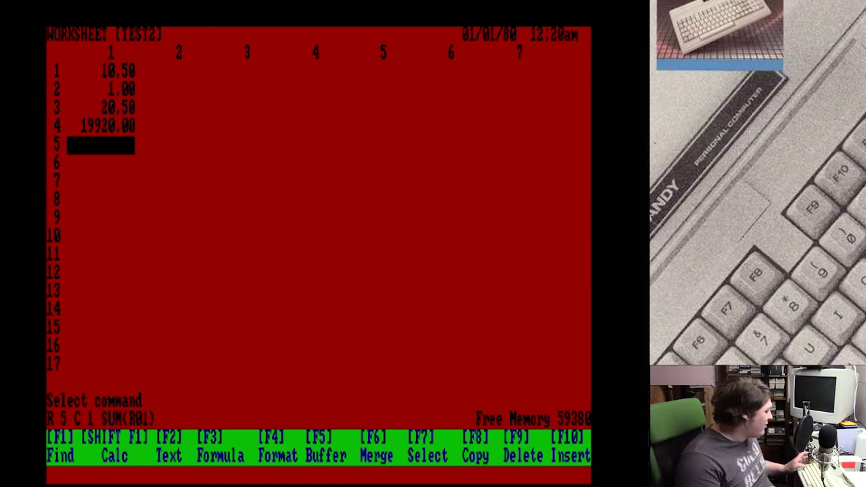
key(shift+F1)
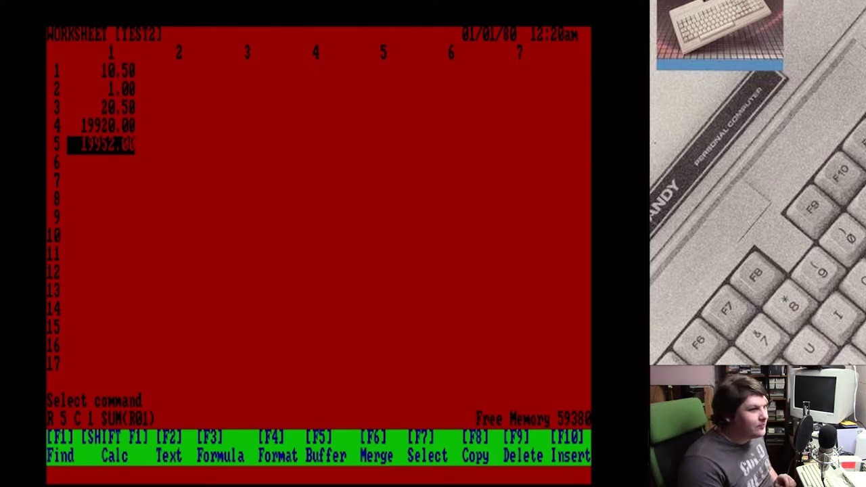
Set row 2, column 1 to 10 and recalculate the worksheet
click(101, 89)
text(10)
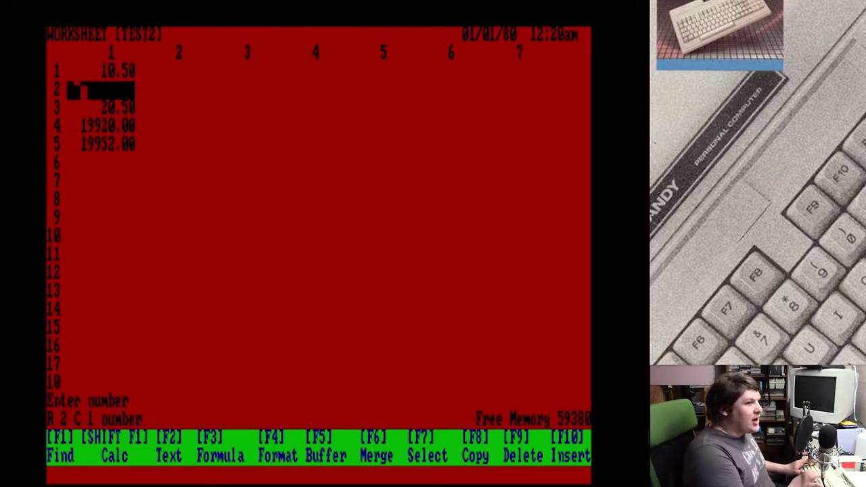
key(Return)
key(shift+F1)
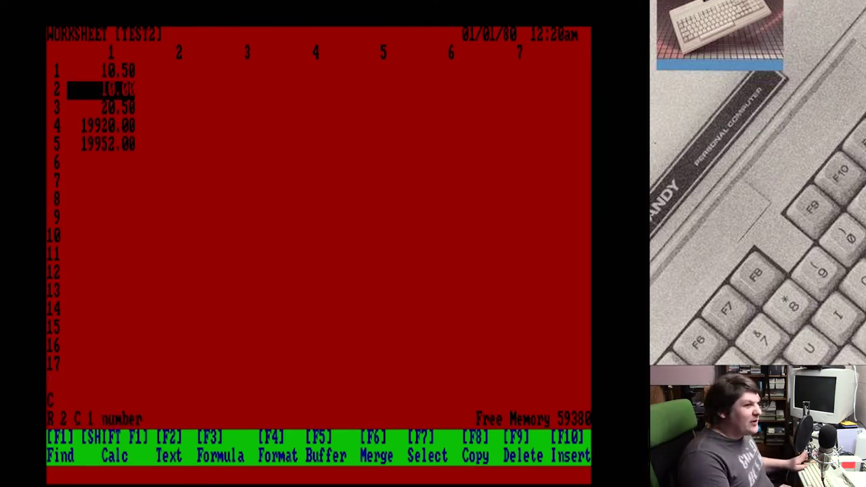
Enter the formula R01C02 in row 6, column 1
click(101, 163)
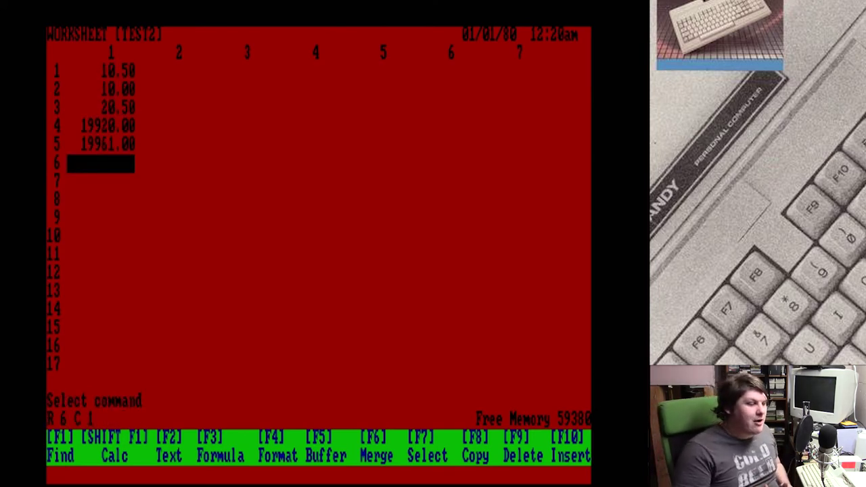
key(F3)
text(R01C02)
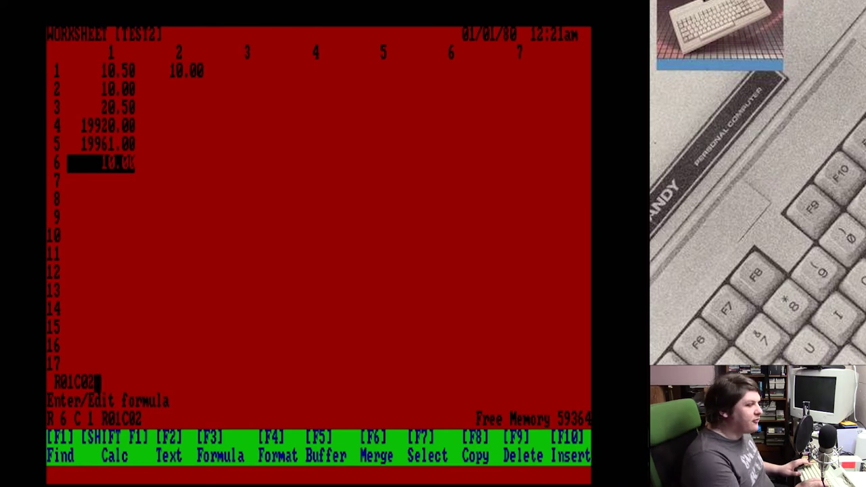
Change the formula in row 6, column 1 to R1C1 and leave the worksheet
key(BackSpace)
key(BackSpace)
key(BackSpace)
key(BackSpace)
key(BackSpace)
key(BackSpace)
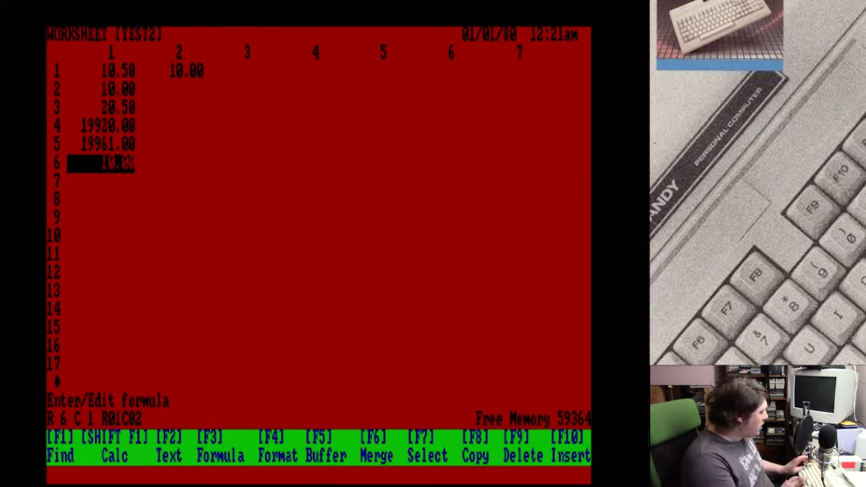
text(R1)
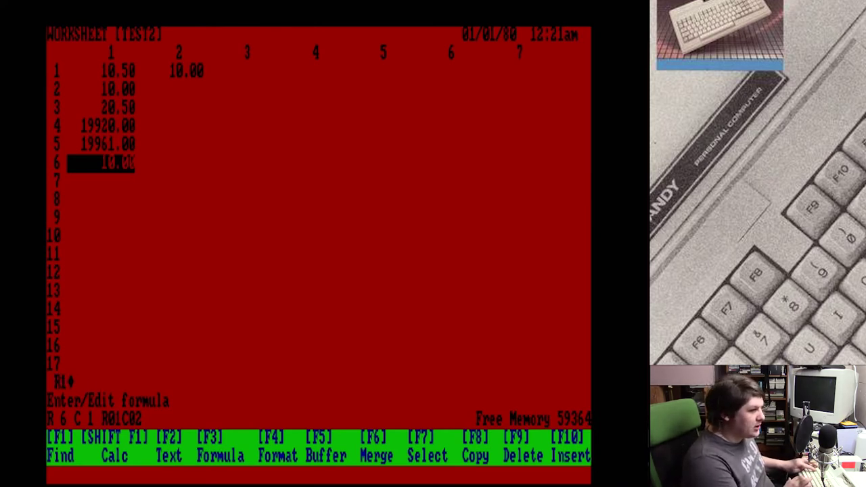
text(C1)
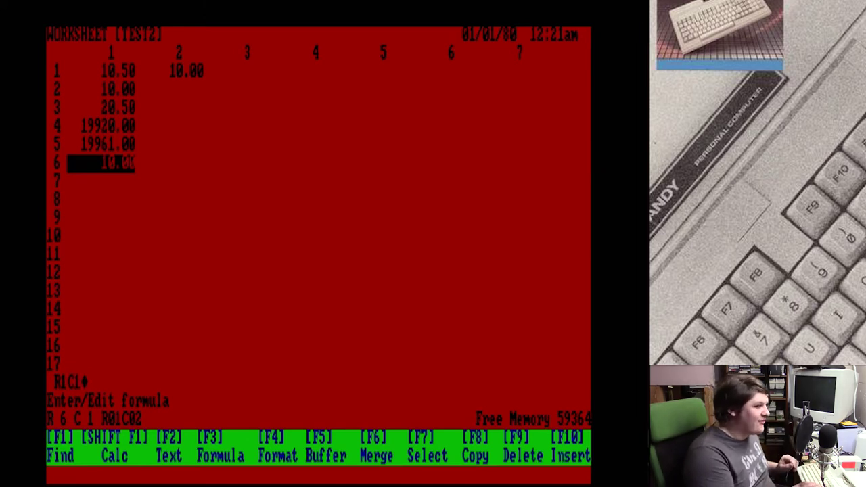
key(Return)
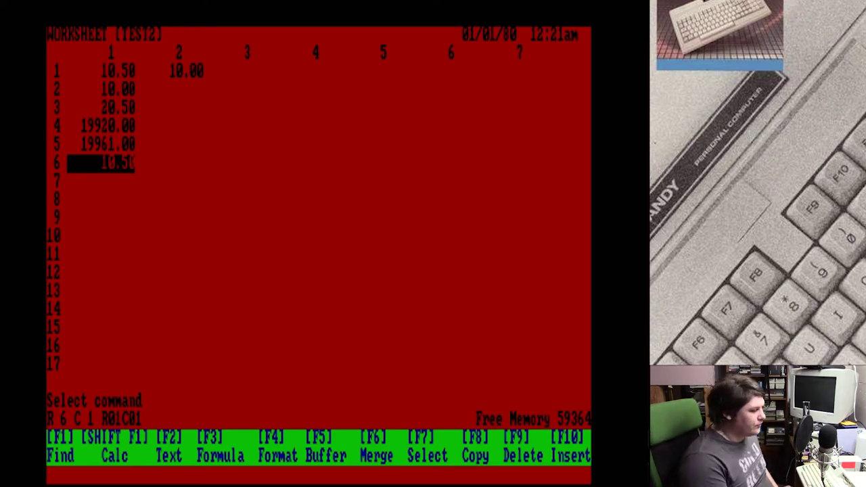
key(Escape)
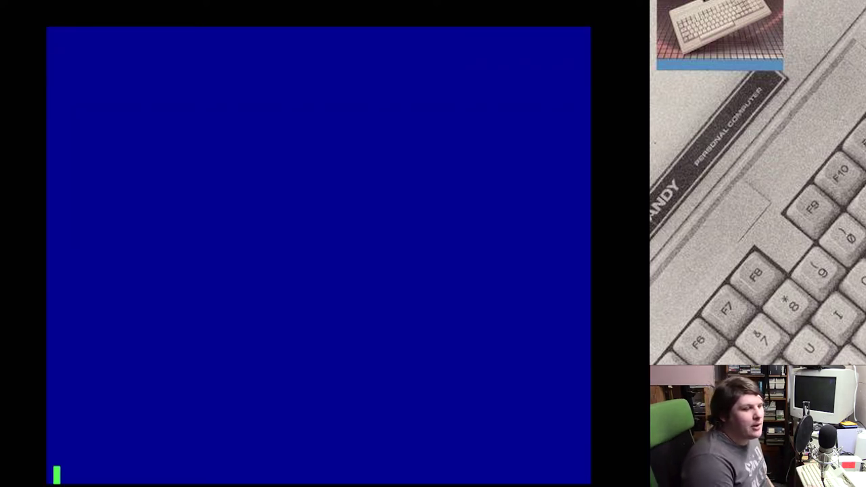
Create a Filer file named test1 with the form fields Name, Size and Location
text(test12)
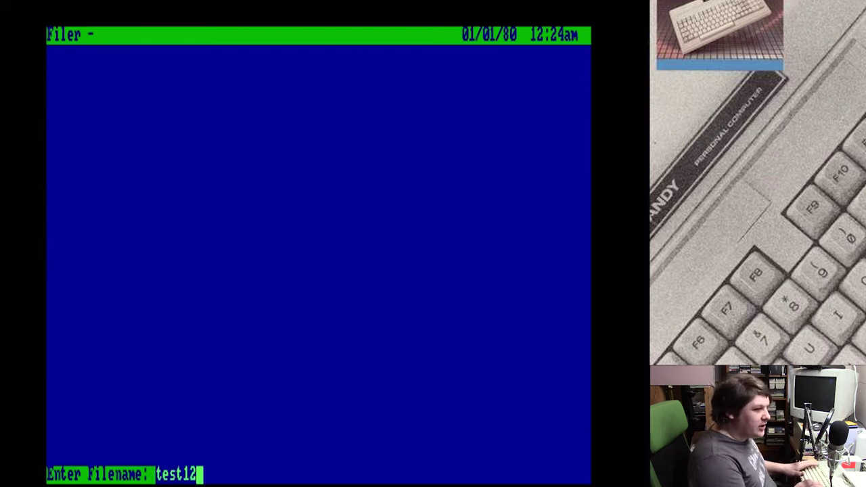
key(Return)
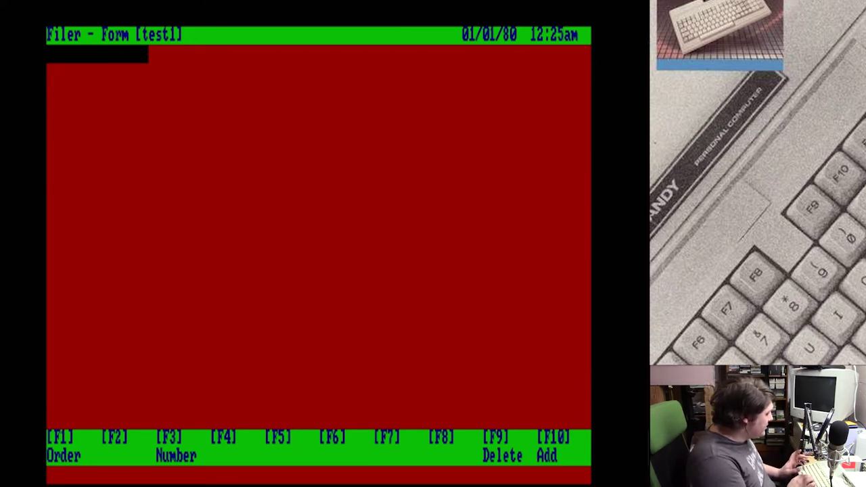
text(Name)
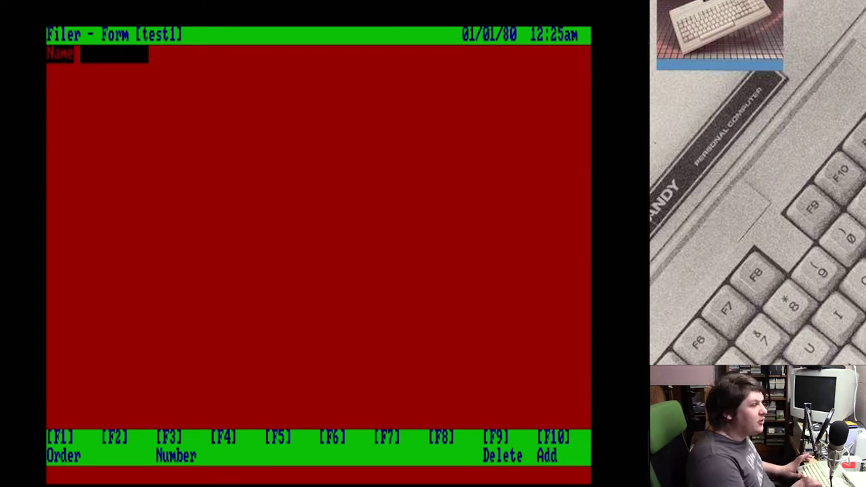
key(Return)
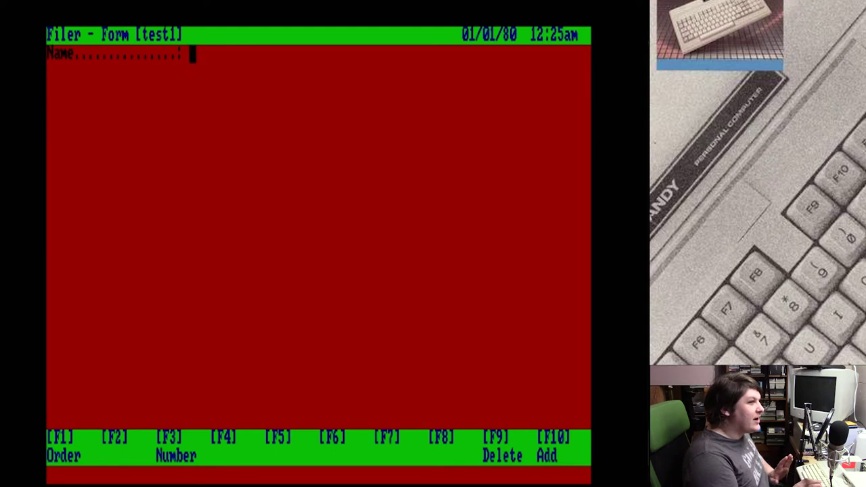
key(Return)
text(Size)
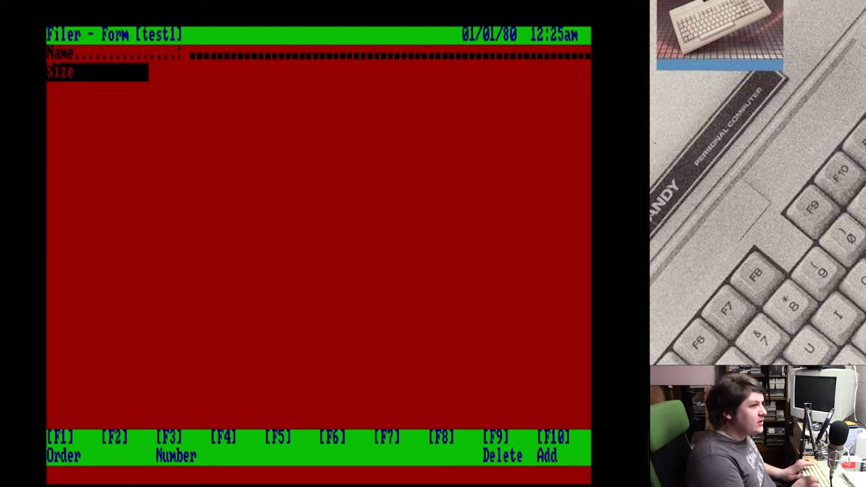
key(Return)
key(Return)
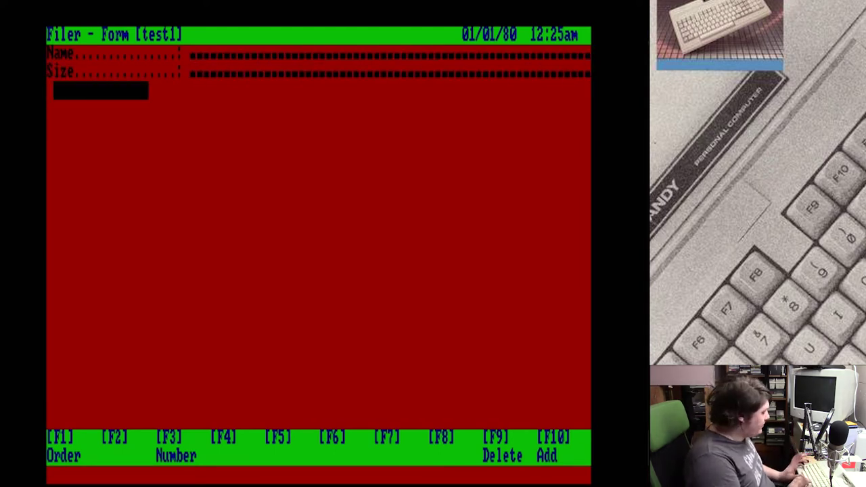
key(Return)
key(Return)
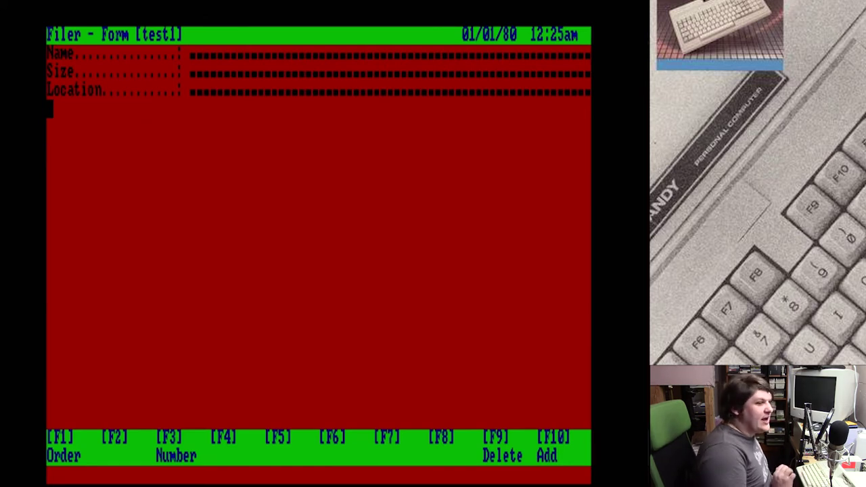
Finish the form and add a record with Name Personal Deskmate 2, Size 720kb and Location My desk
key(F10)
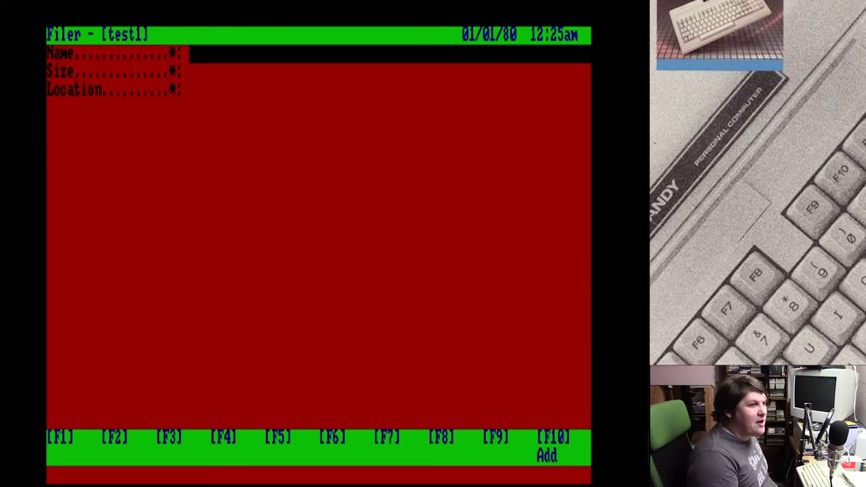
text(Test)
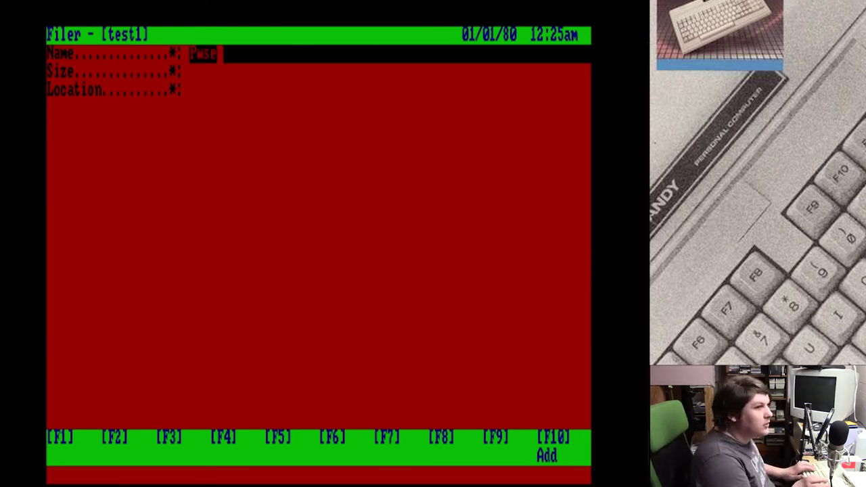
key(BackSpace)
key(BackSpace)
key(BackSpace)
key(BackSpace)
text(Personal Deskmate 2)
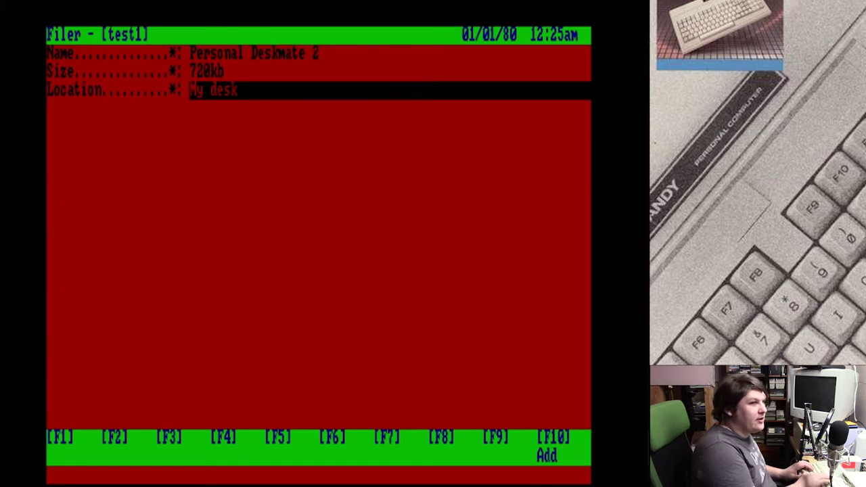
key(Return)
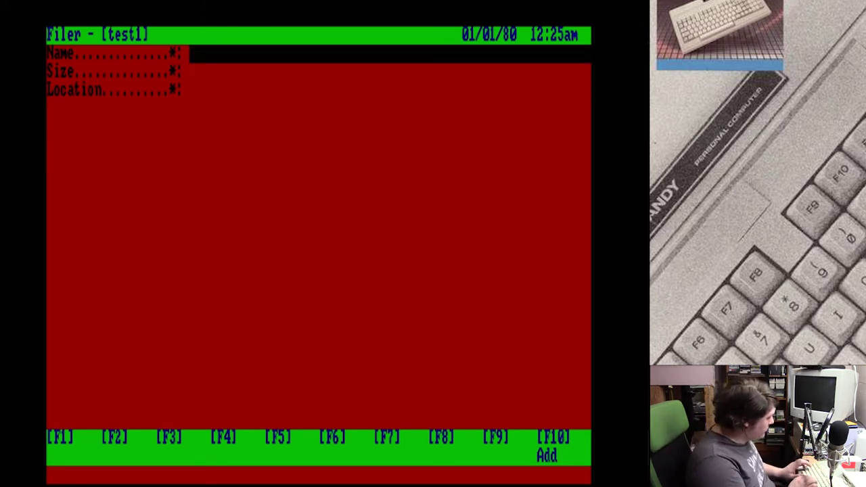
Add a second record with Name Deskmate 2, Size 720kb and Location In the Tandy A: drive, and stop adding records
text(Deskmate 2)
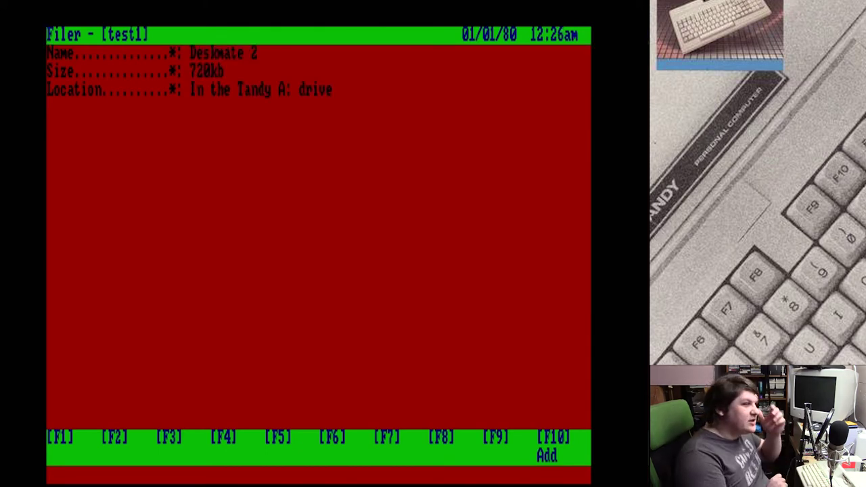
key(Return)
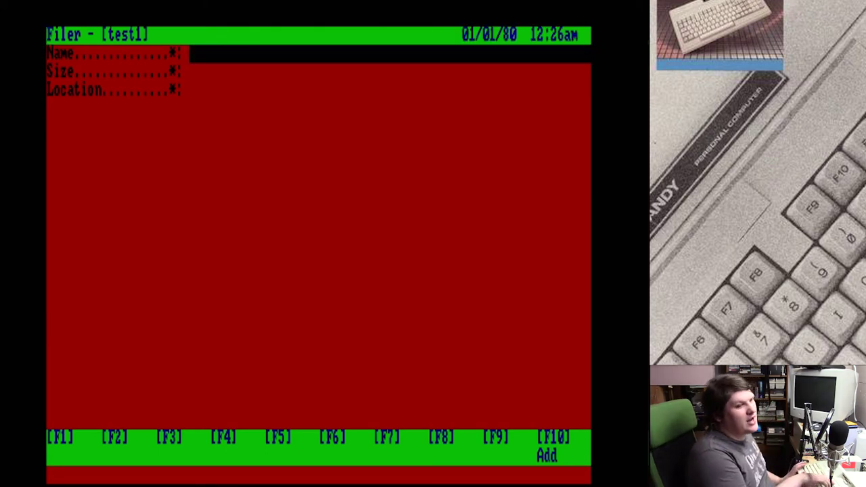
key(Escape)
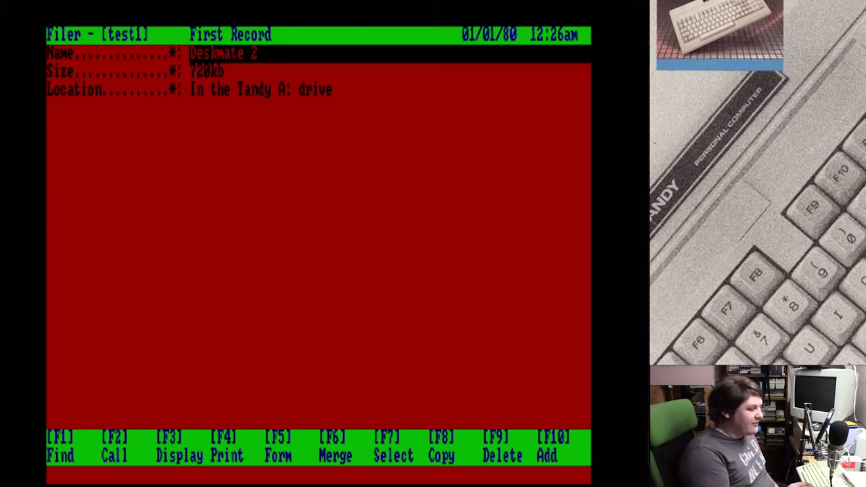
Browse between the first and last records of the file
key(Page_Down)
key(F1)
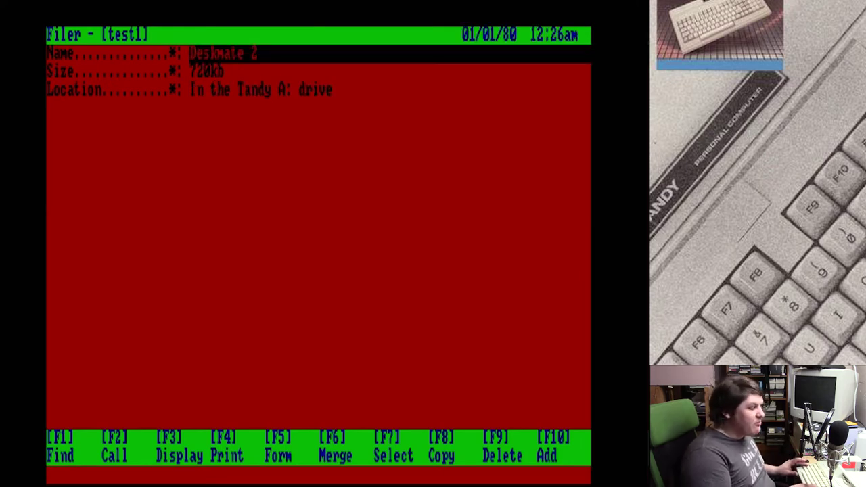
key(Down)
key(Up)
key(Return)
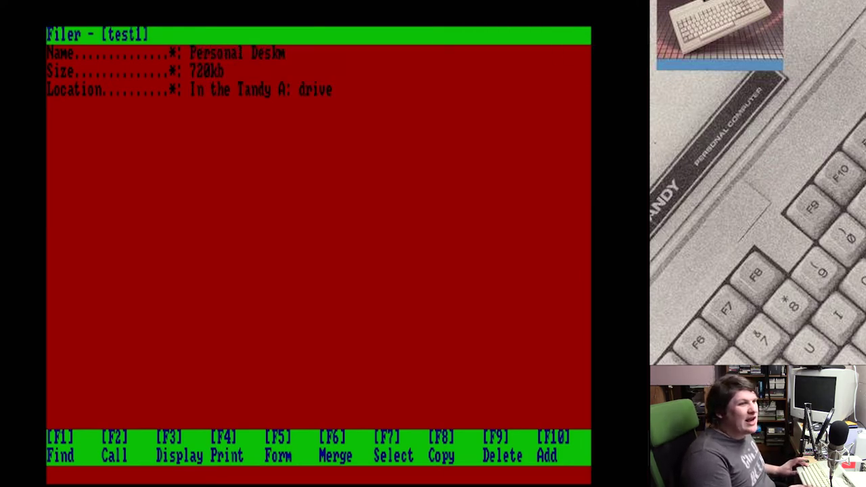
key(Page_Down)
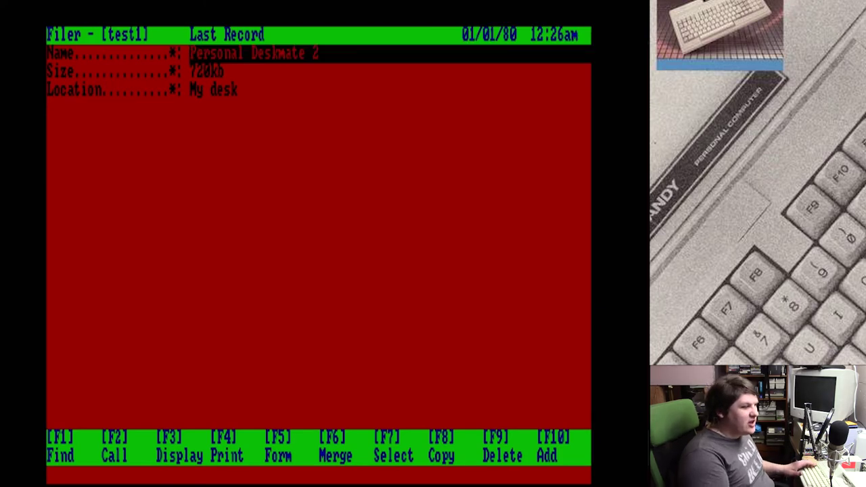
Find records whose Name matches Personal*, and reset the find criteria to return to all records
key(F1)
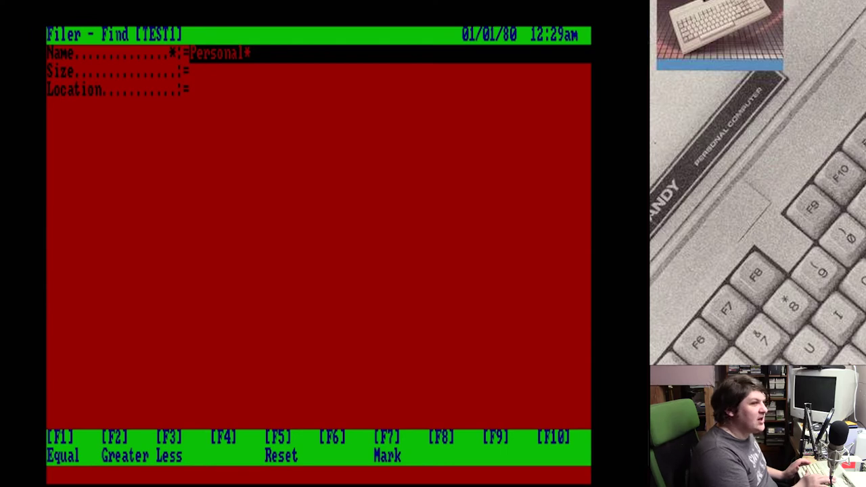
key(Return)
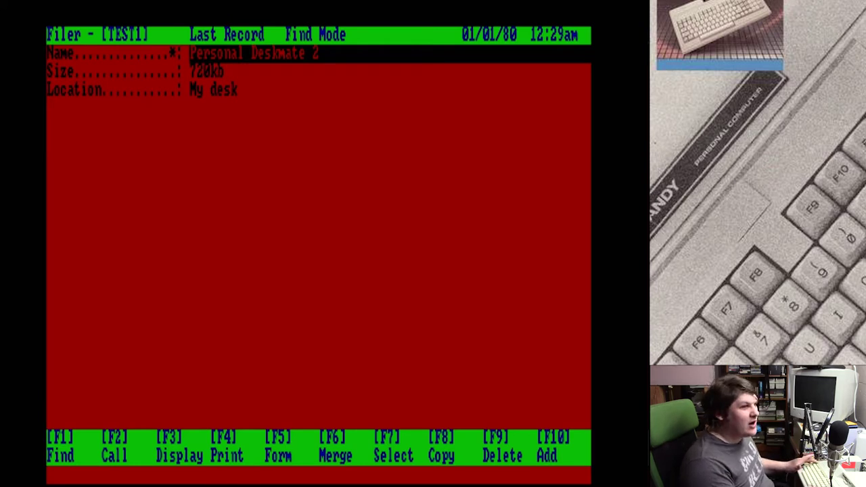
key(F1)
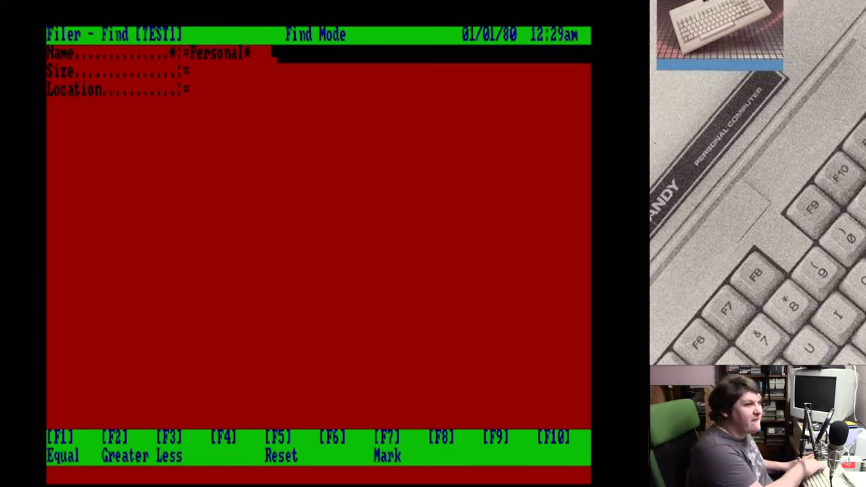
key(F5)
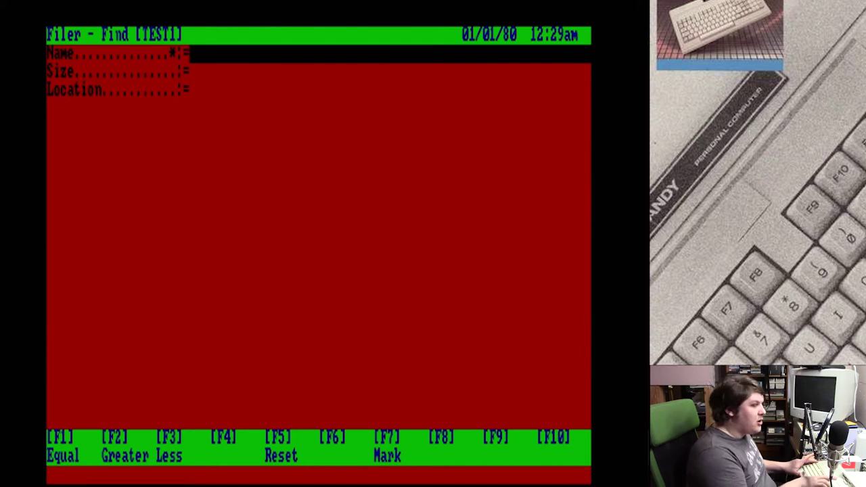
key(Return)
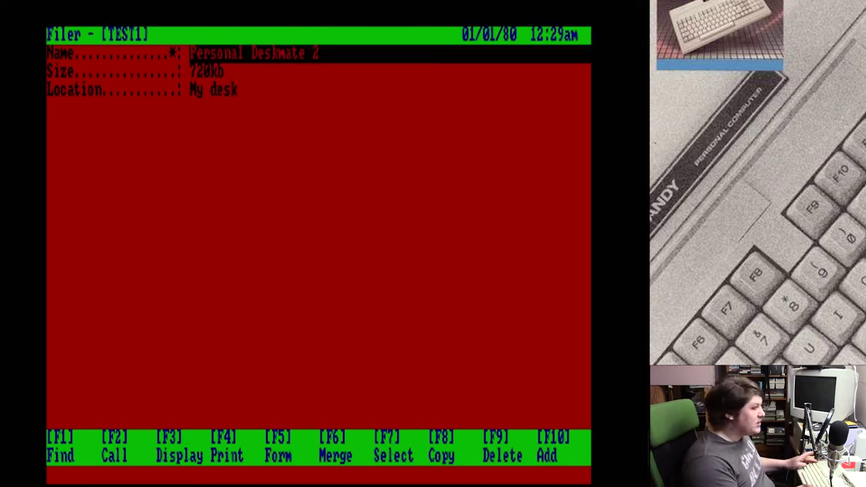
Display the records as a list of names, look through the entries and send the list to the printer
key(Down)
key(Down)
key(Down)
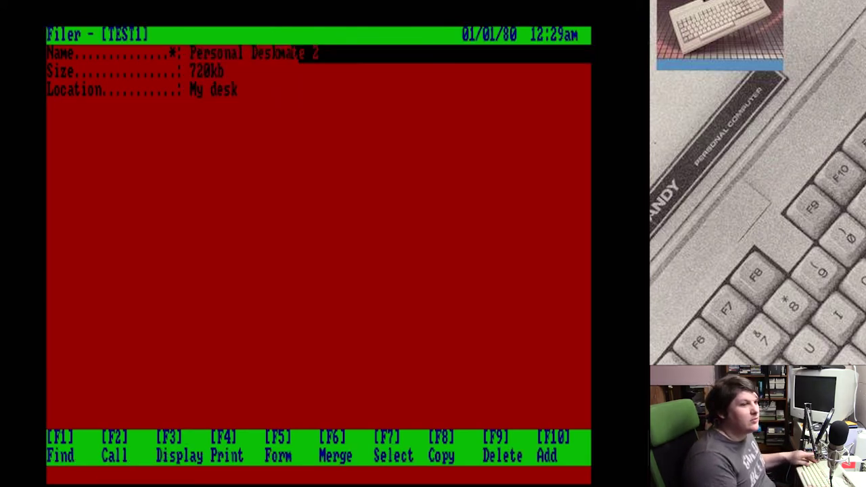
key(F3)
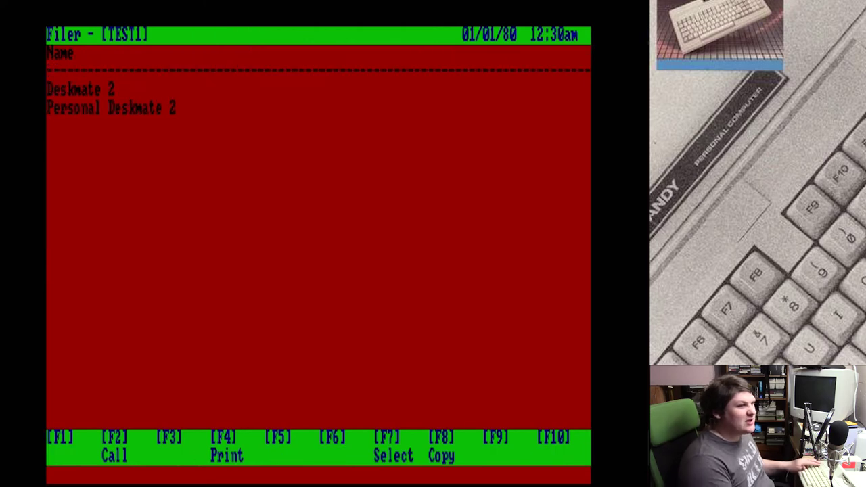
key(Down)
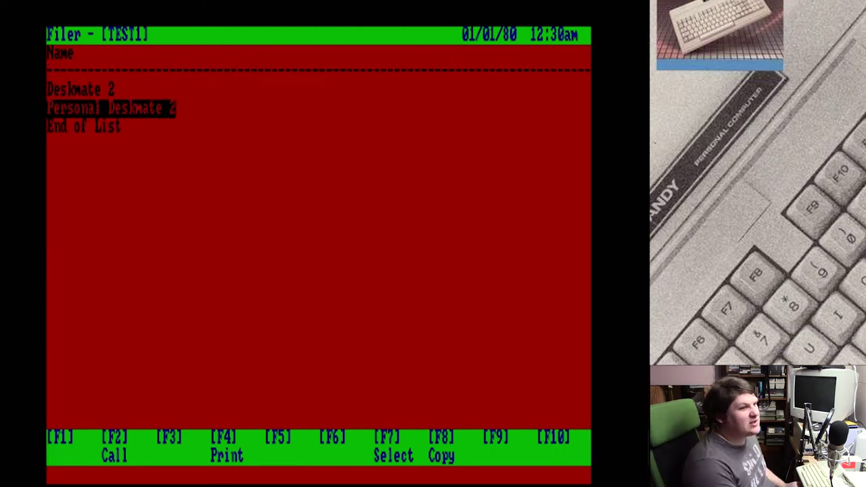
key(Up)
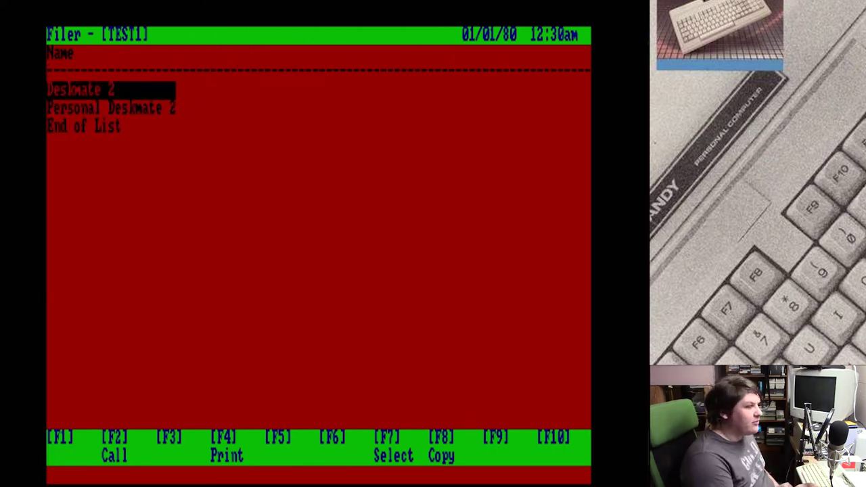
key(Down)
key(Up)
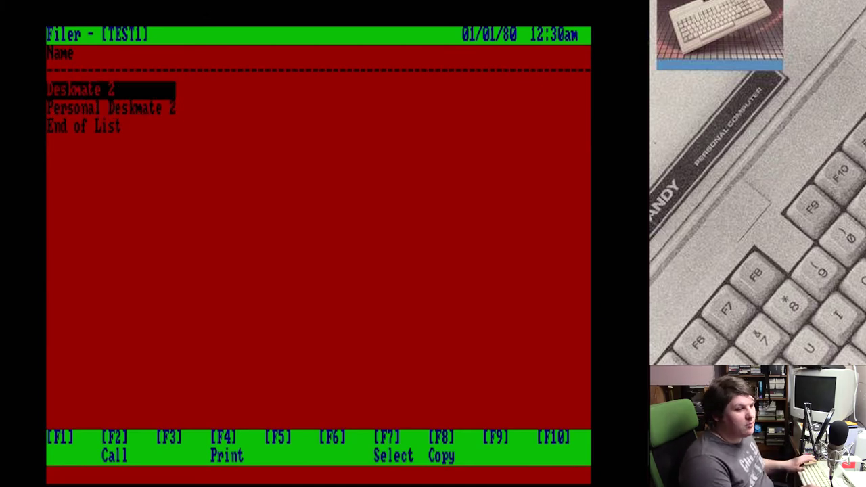
key(F4)
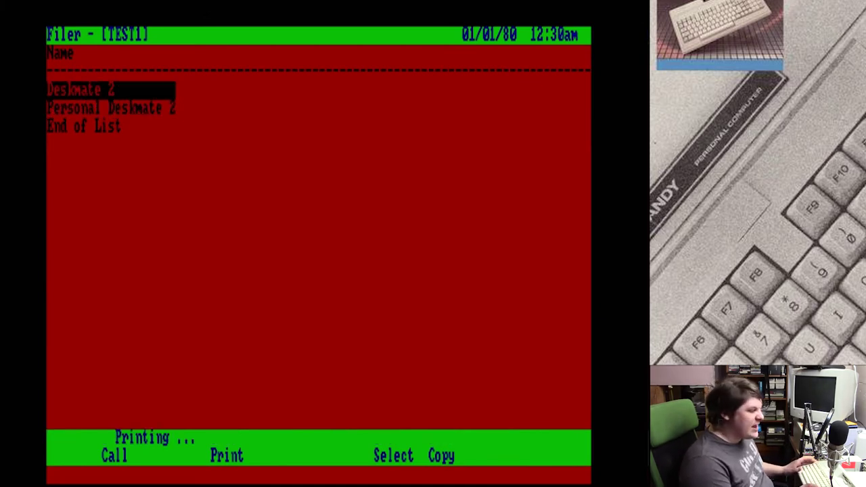
key(F10)
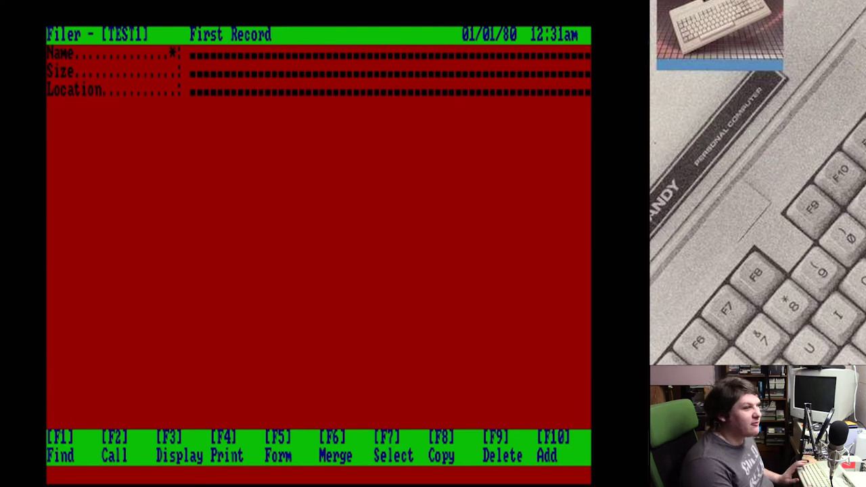
Inspect the field layout of the TEST1 form and return to its records
key(F5)
key(Down)
key(Down)
key(Down)
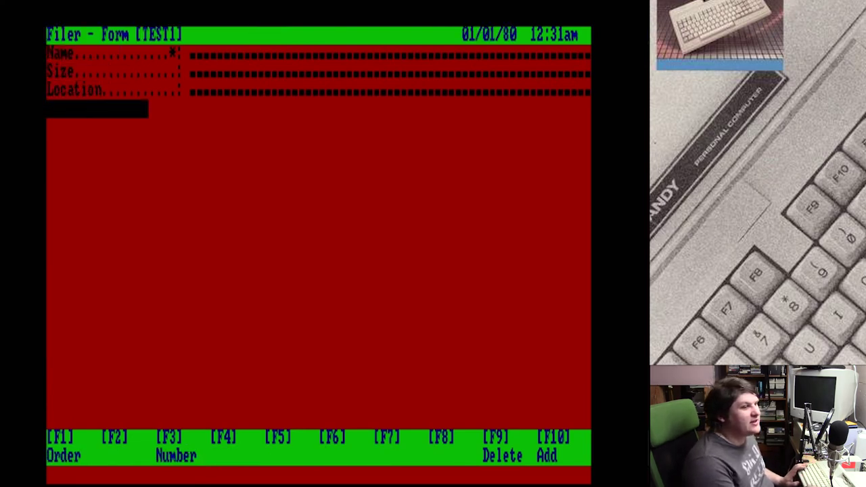
key(Down)
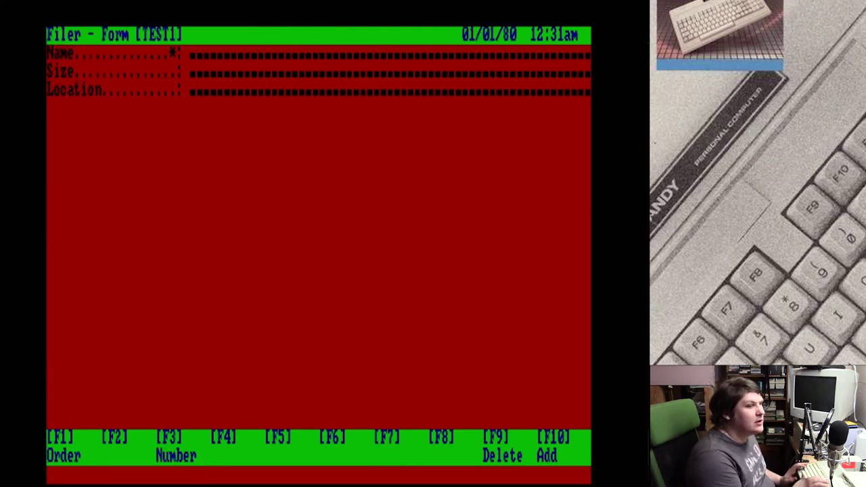
key(Escape)
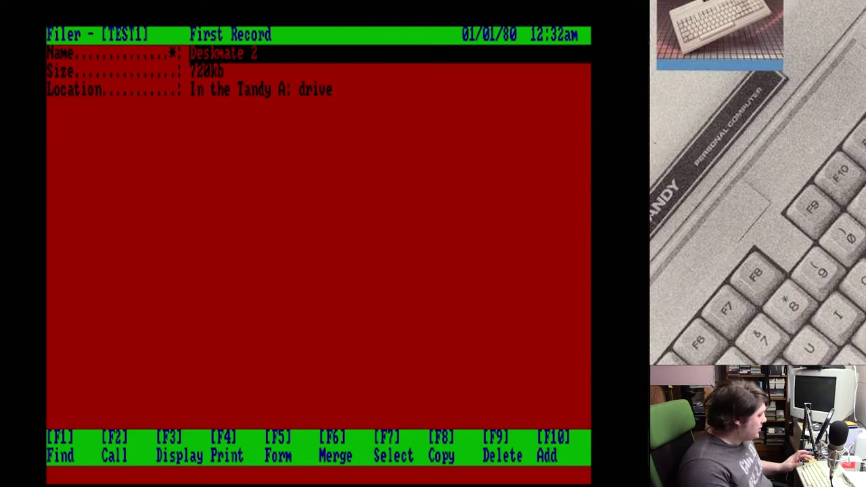
Close TEST1, open the test2 file to examine its fields and record, and close it again
key(Escape)
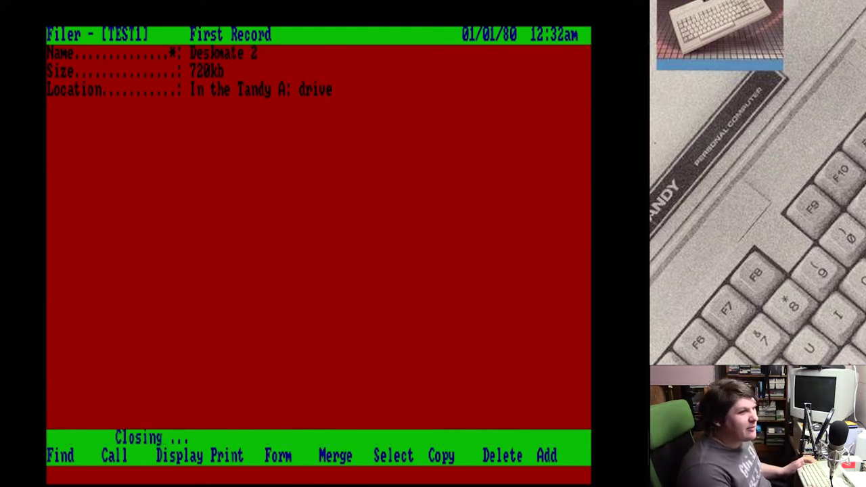
text(test2)
key(Return)
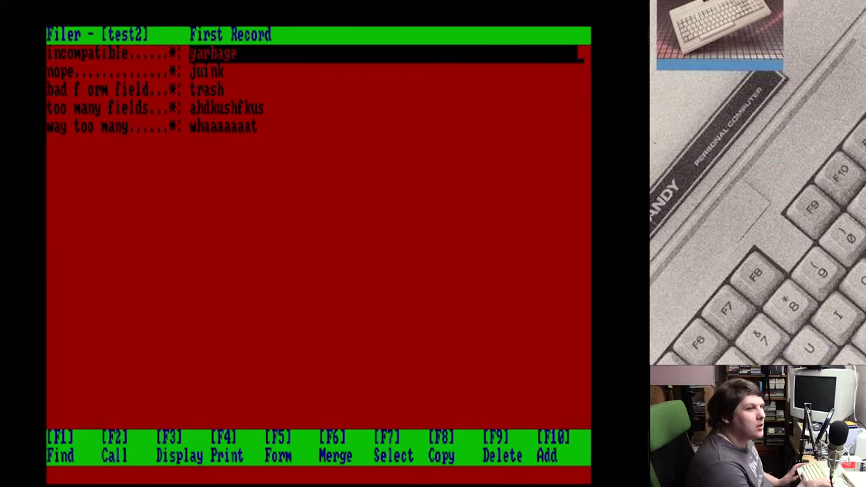
key(Escape)
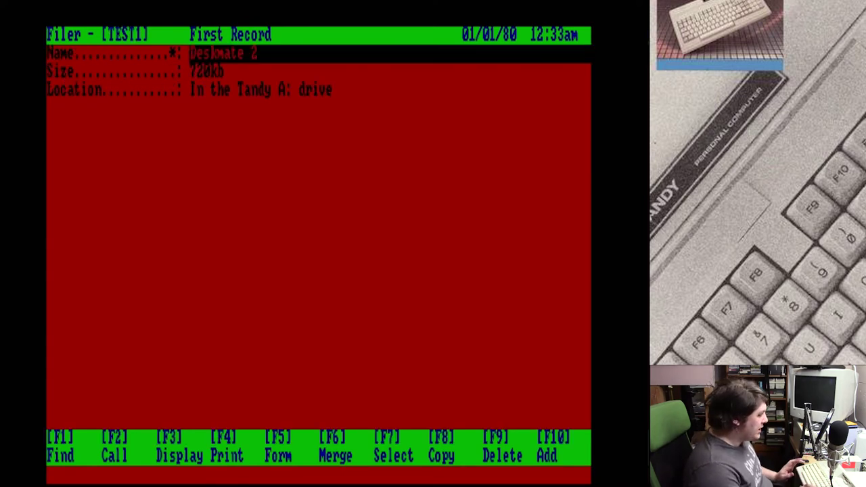
Merge the records from the test2 file into TEST1
key(F6)
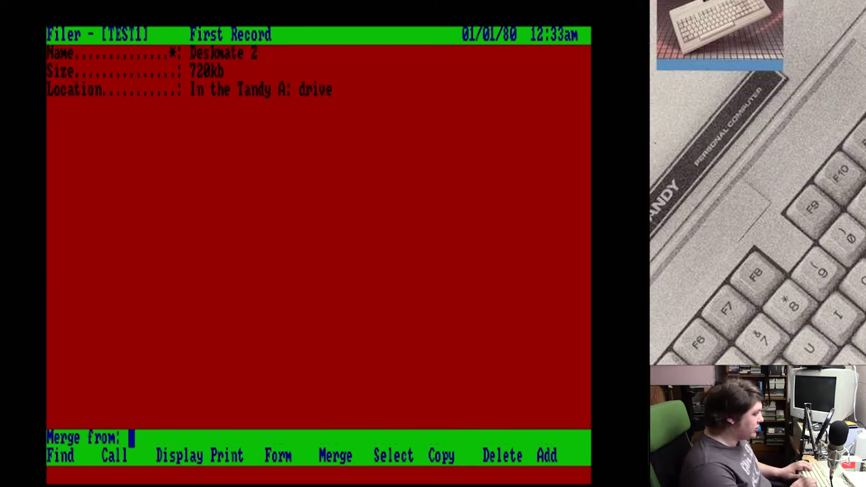
text(test2)
key(Return)
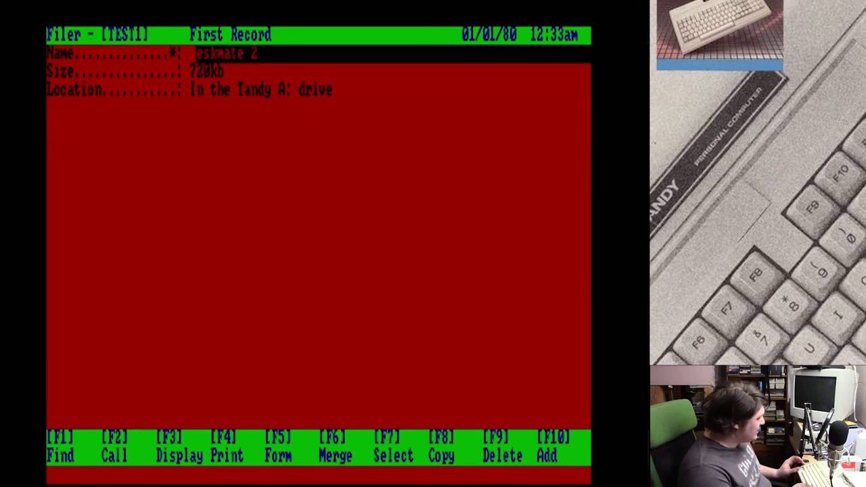
Browse through the merged TEST1 records and stop on the garbage record to examine its fields
key(Page_Down)
key(Page_Down)
key(Page_Down)
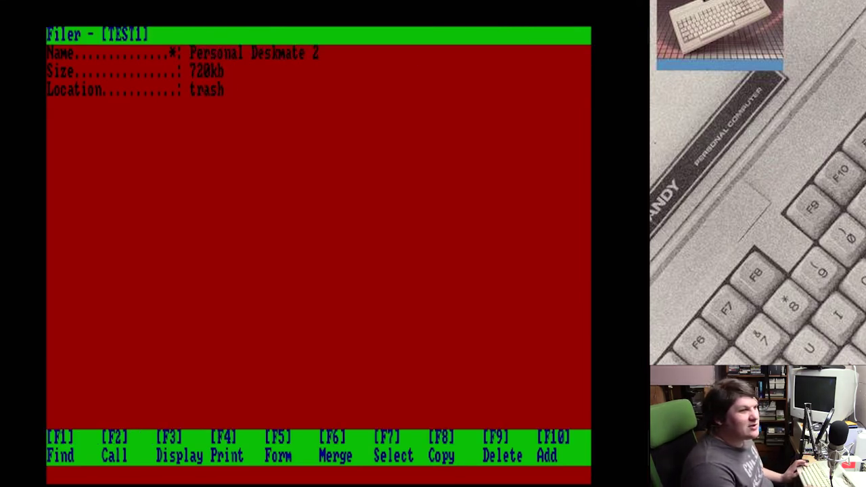
key(Page_Down)
key(Page_Up)
key(Page_Up)
key(Page_Up)
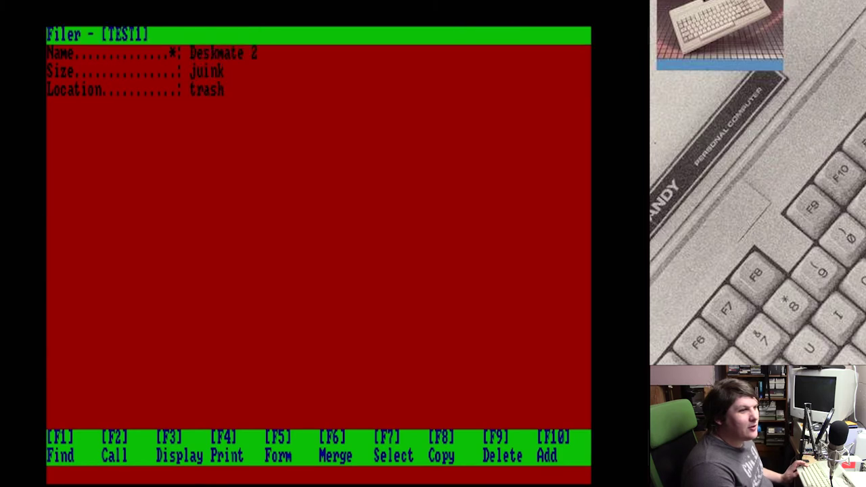
key(Page_Up)
key(Page_Down)
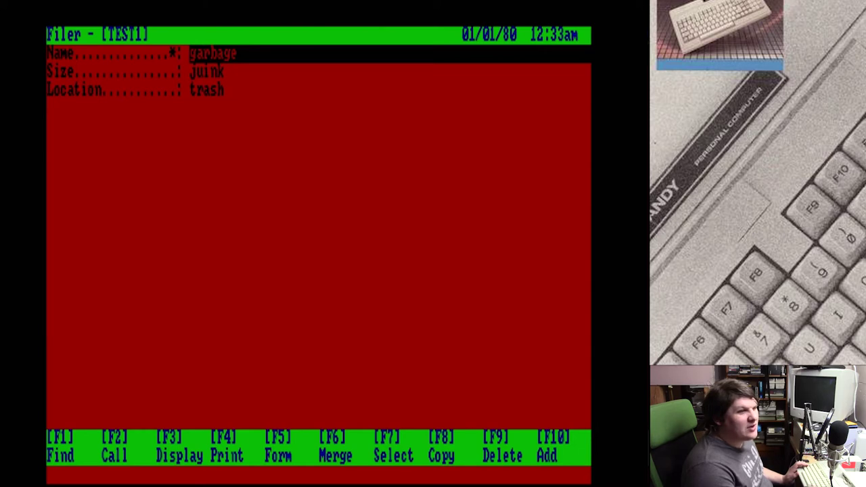
key(Down)
key(Up)
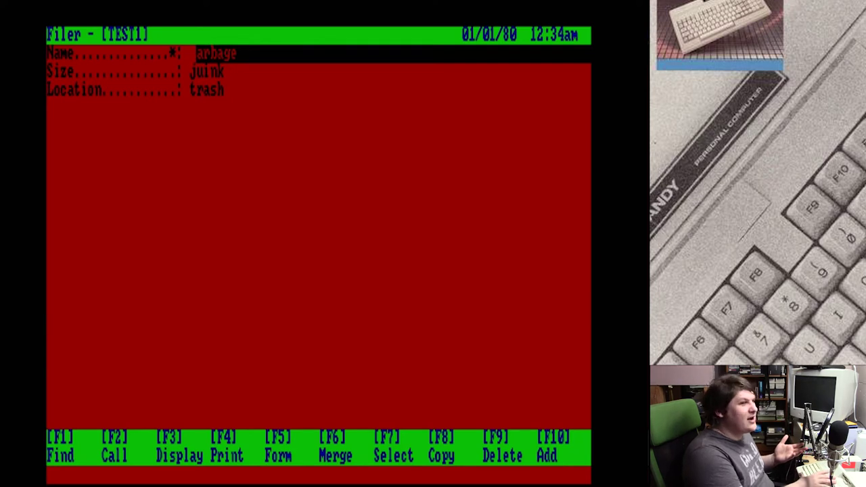
Bring up the accessory calculator and add 35 and 35
key(alt)
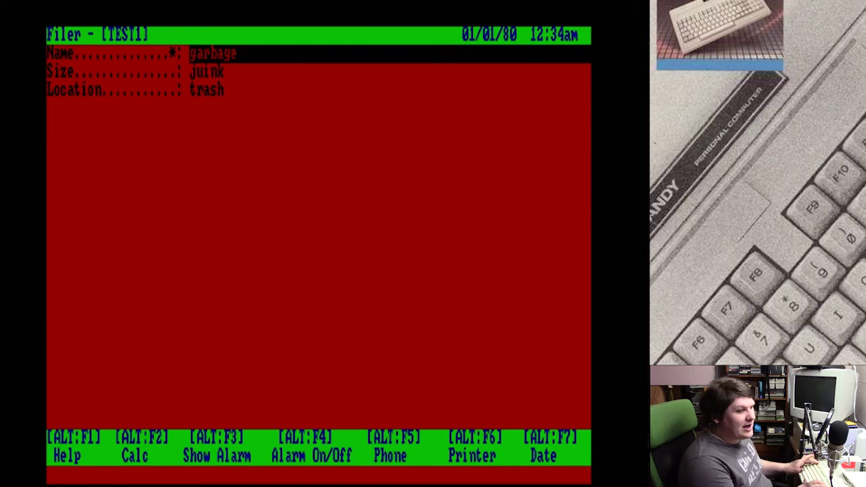
key(alt+F2)
text(35)
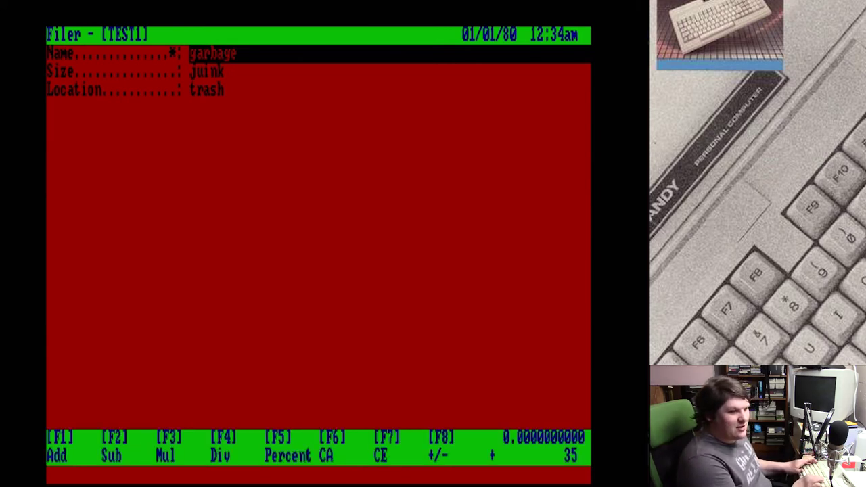
key(plus)
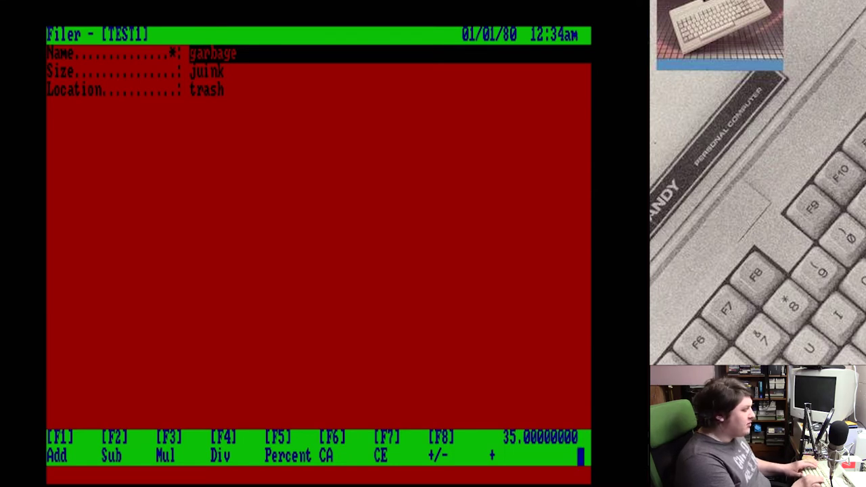
text(35)
key(plus)
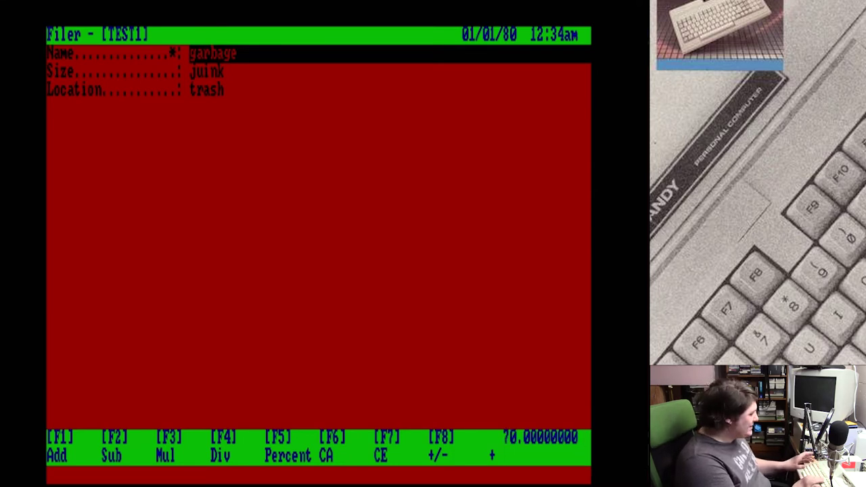
Add 1323 to the running total, try the subtraction, division and multiplication operators, and close the calculator
key(plus)
text(1323)
key(plus)
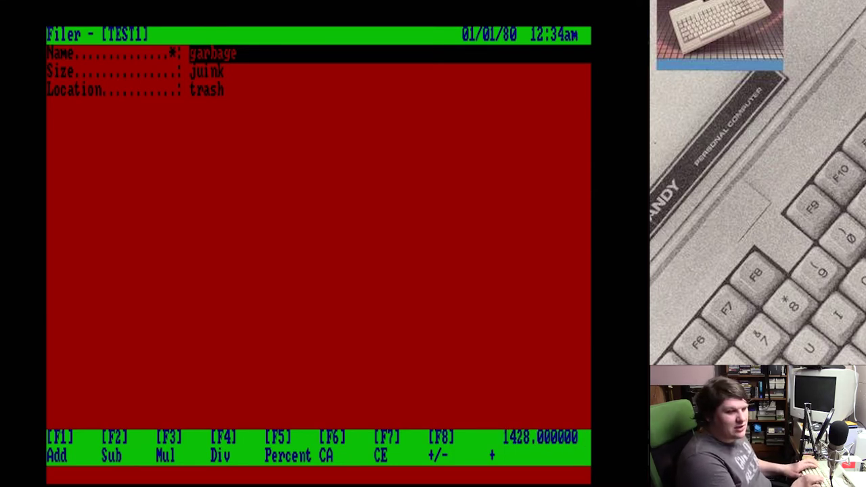
key(minus)
key(slash)
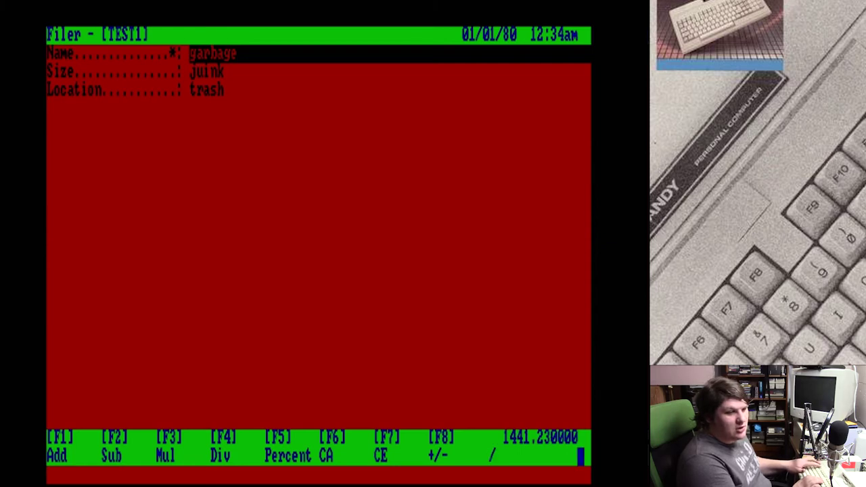
key(asterisk)
key(alt)
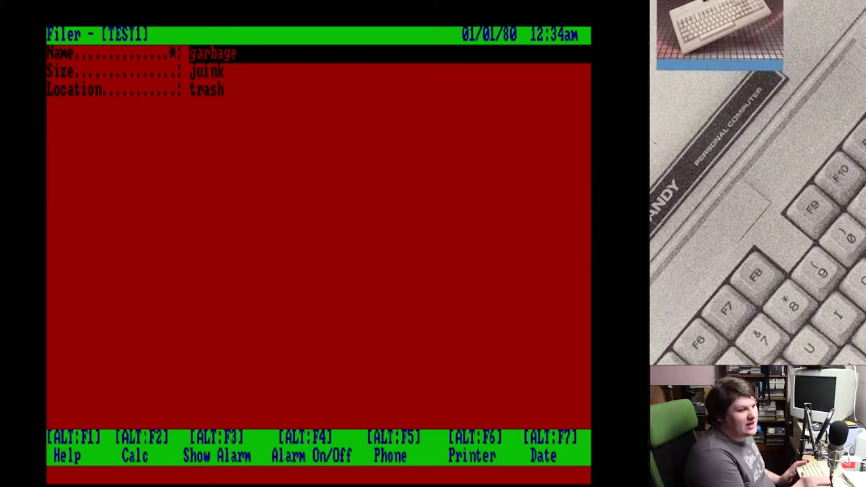
View the phone directory and the printer settings, closing each to return to Filer
key(alt+F2)
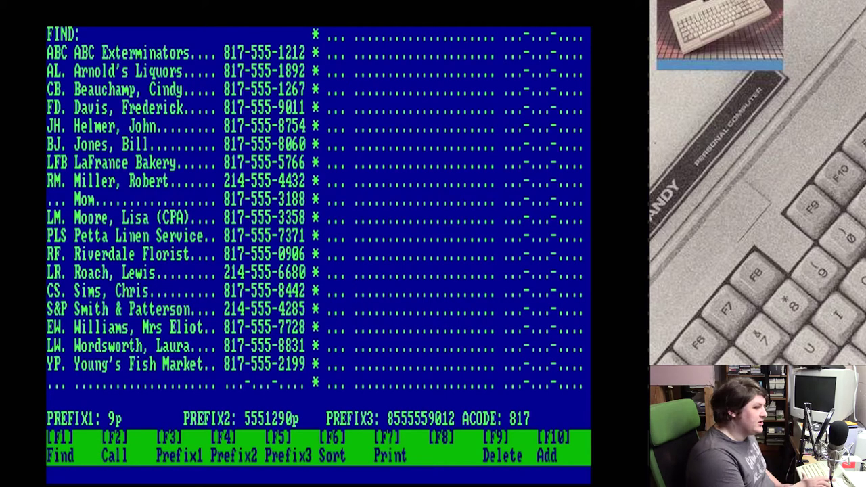
key(Escape)
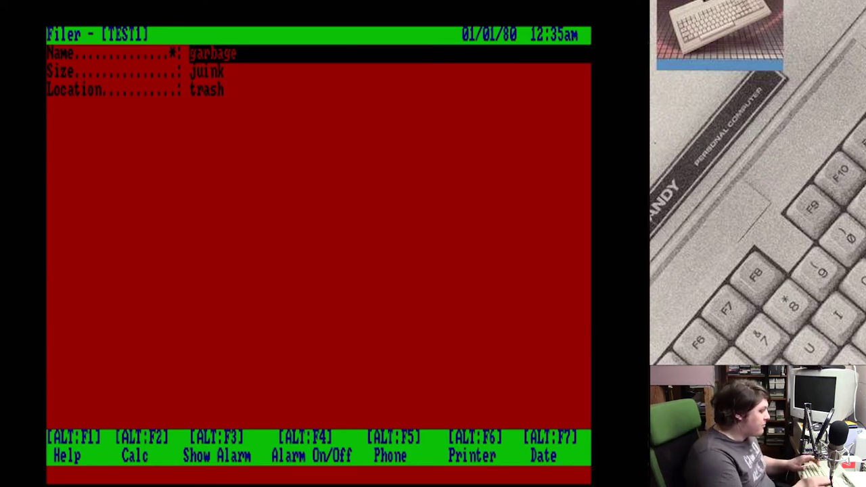
key(Escape)
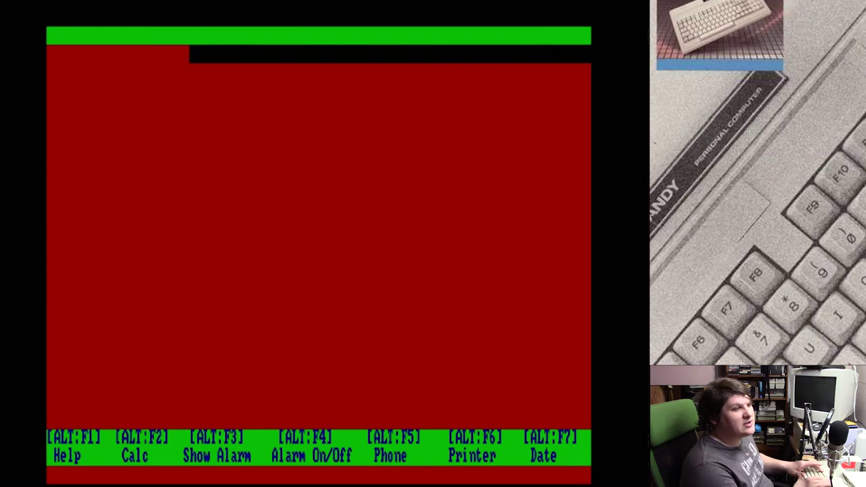
key(alt+F6)
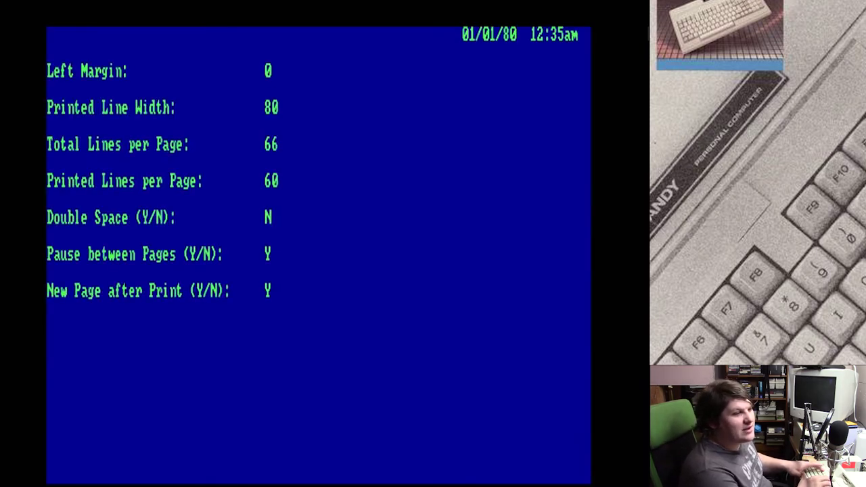
key(Escape)
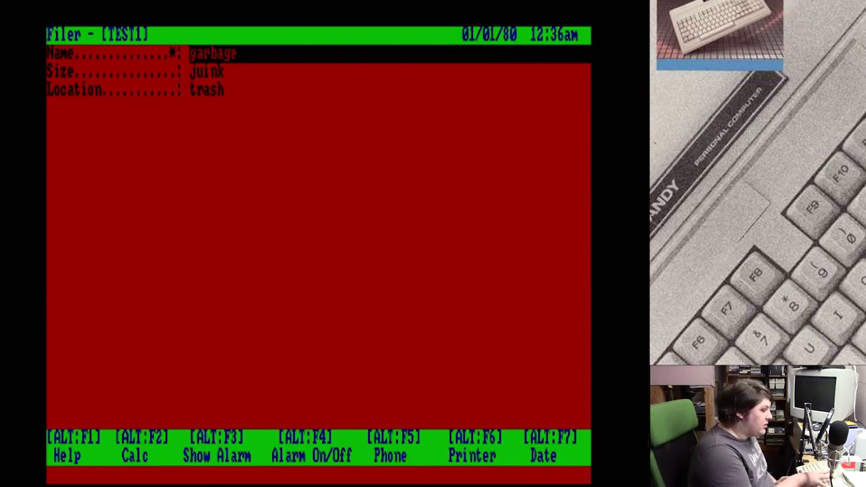
Keep the current system date and set the time to 01:11pm
key(alt+F7)
key(Return)
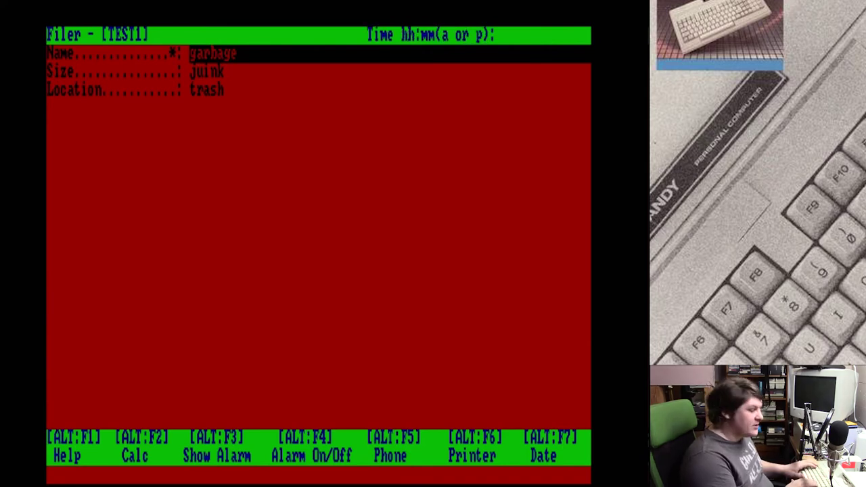
key(Return)
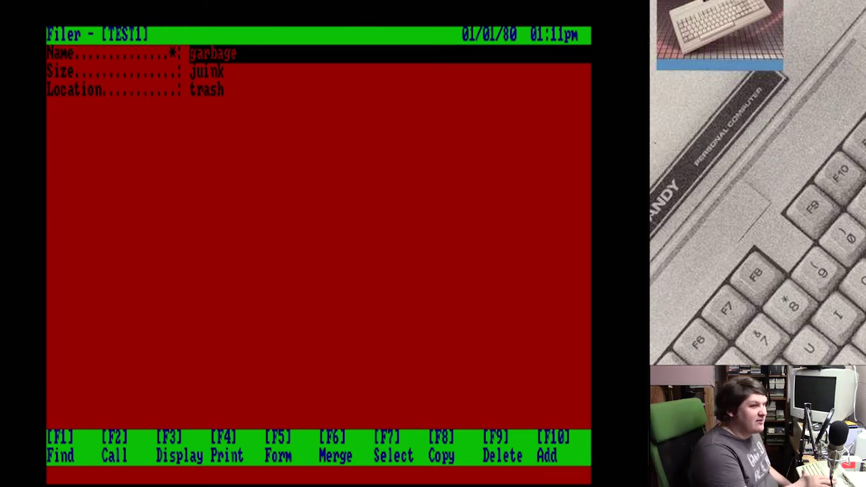
Switch from Filer to the test2 calendar and enter a 01/01/1980 event from 08:00p to 09:00p described as Shooting this video
key(Escape)
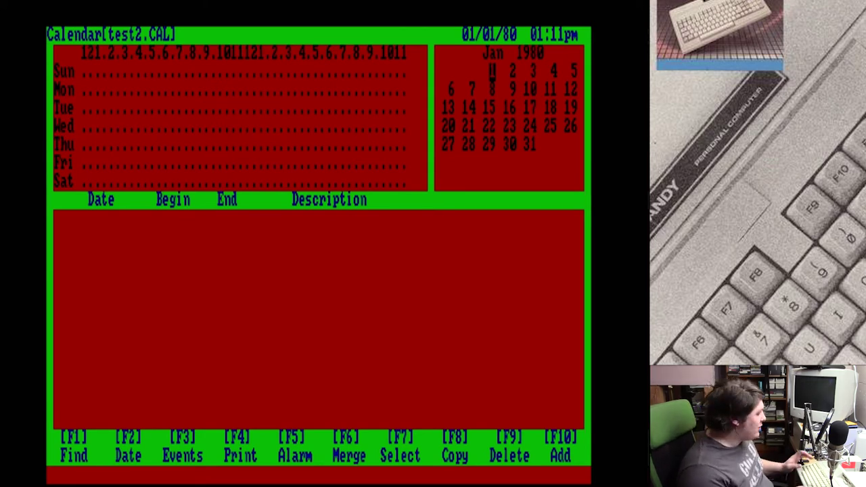
key(F3)
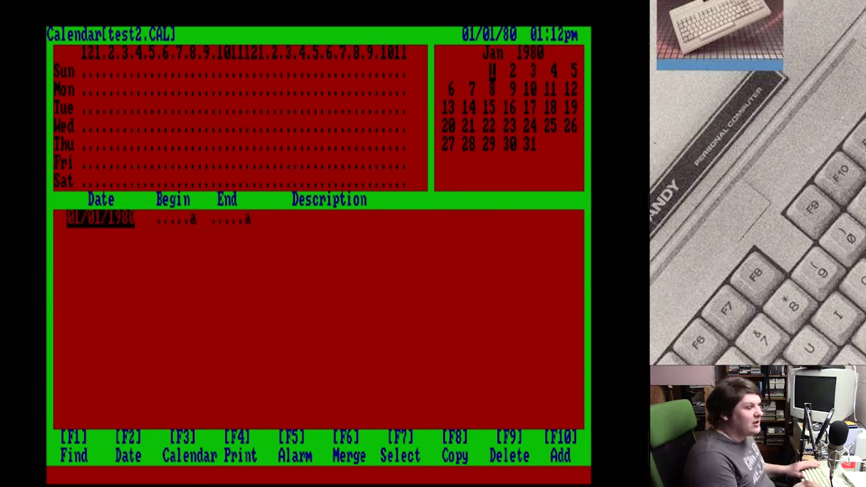
click(178, 219)
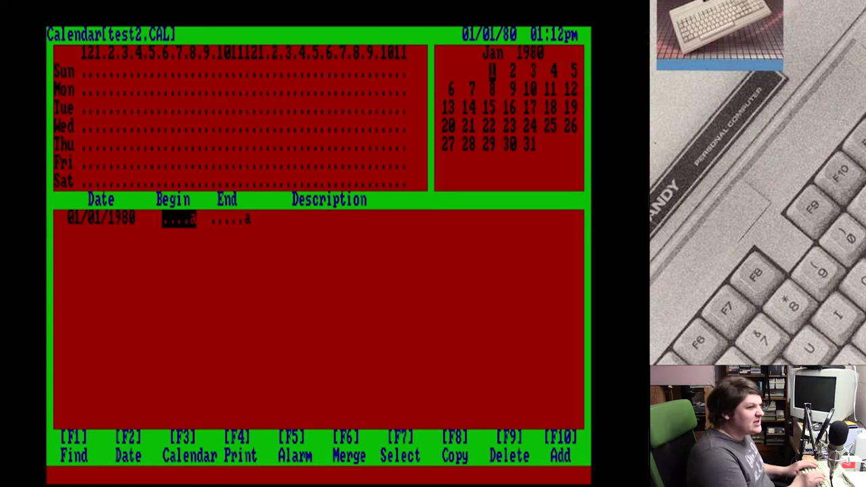
text(8:00p)
key(Return)
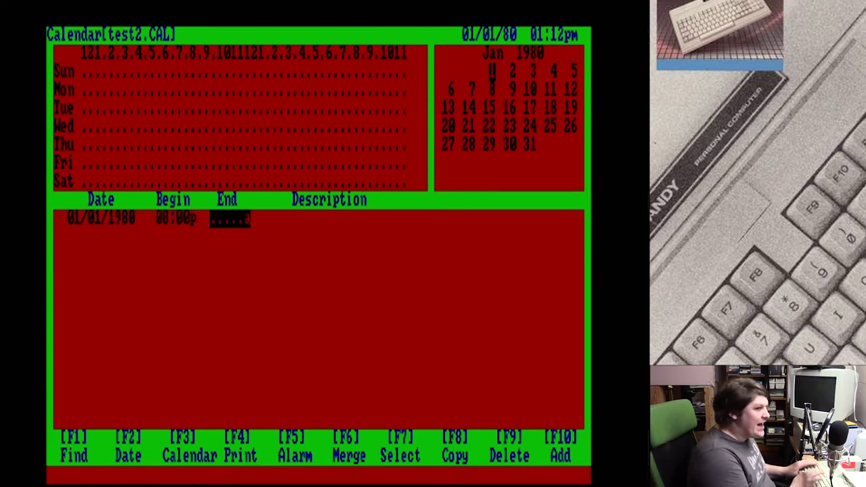
text(9:00p)
key(Return)
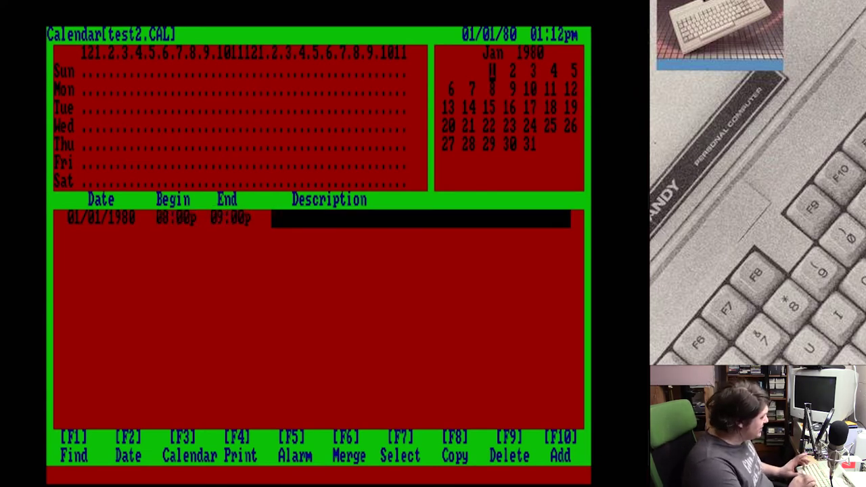
text(Shooting this video)
key(Return)
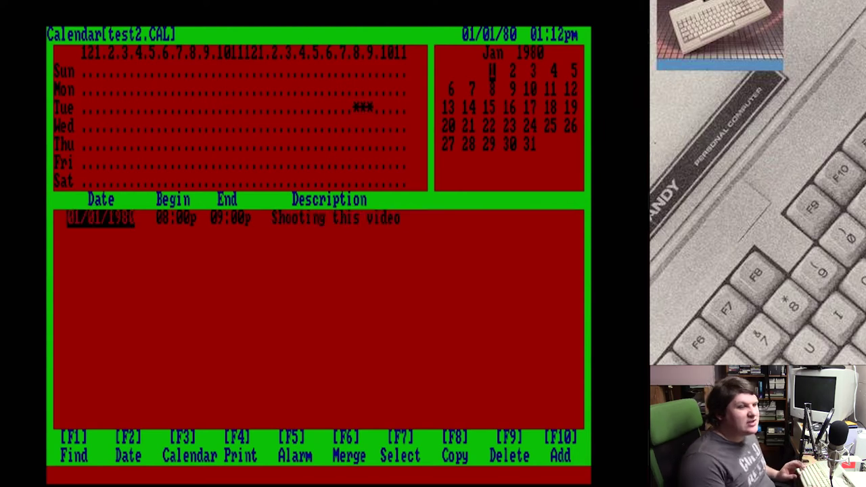
Add a second event on 01/03/1980 from 10:00a to 06:00p described as Insufferable meeting
key(Delete)
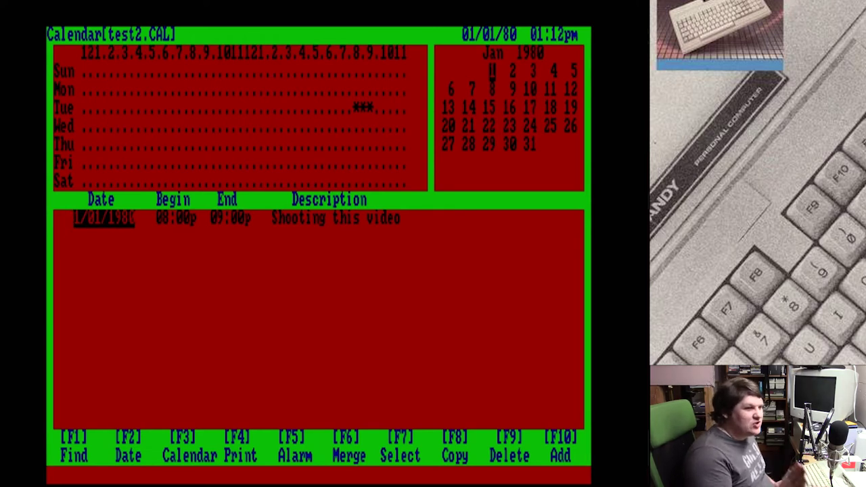
key(F10)
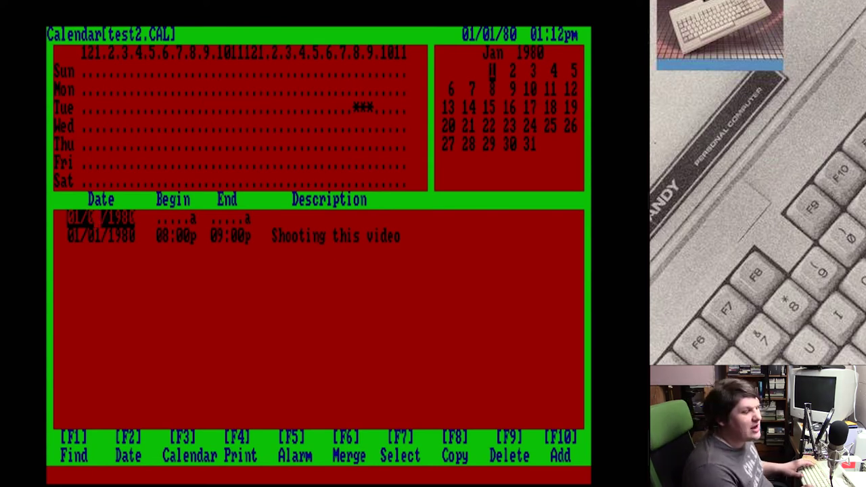
text(01/0)
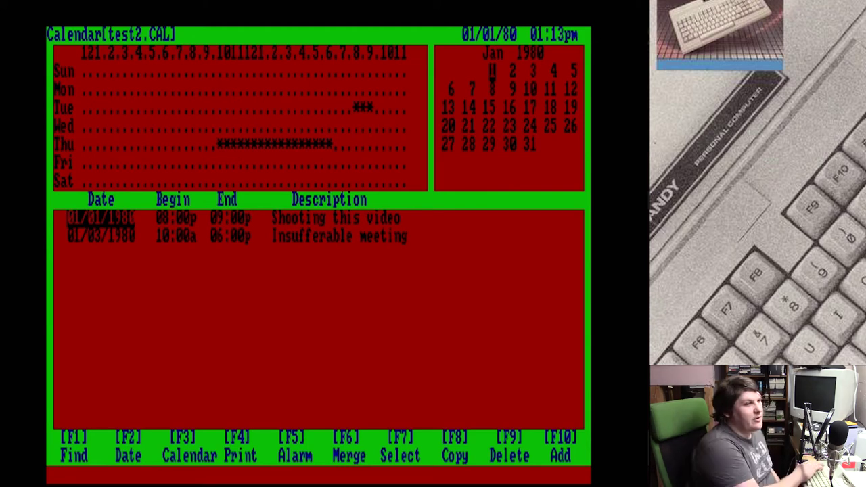
Set the reminder for the Shooting this video event to 01:30p in the alarm list and turn the alarm on
key(F6)
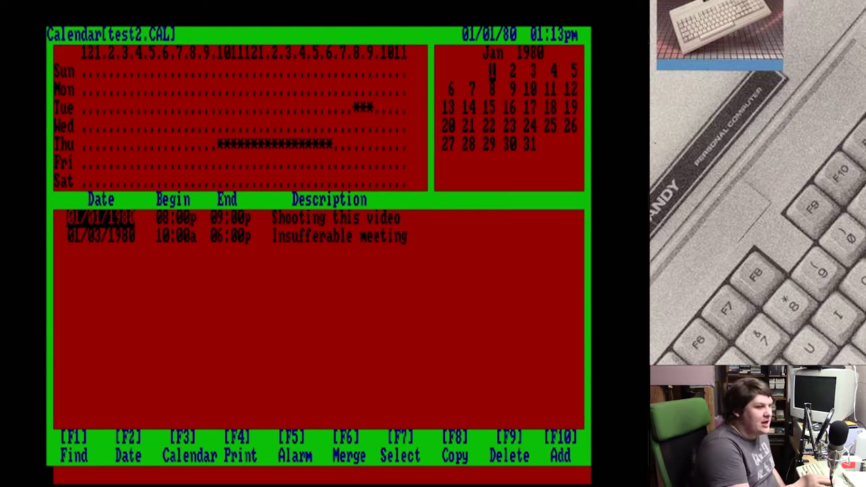
key(Escape)
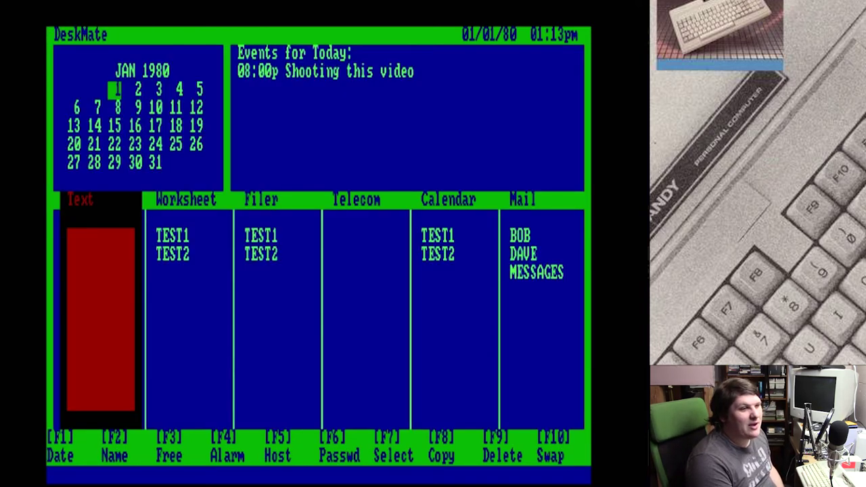
key(F4)
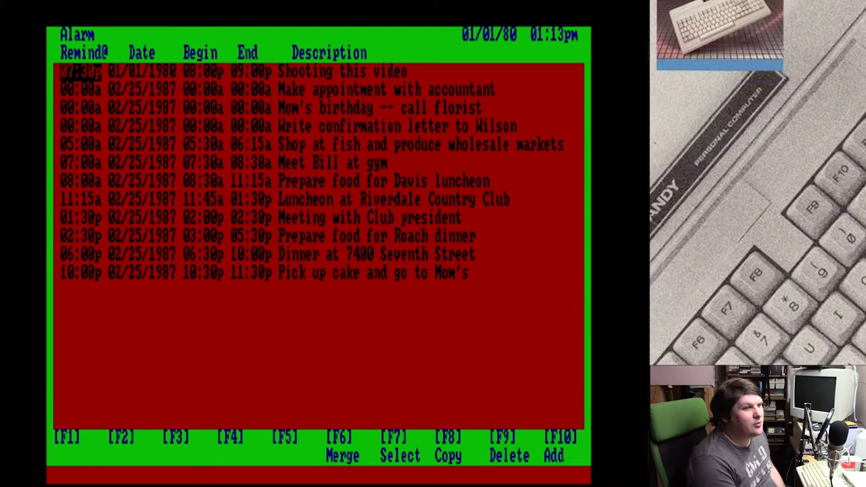
key(Down)
key(Up)
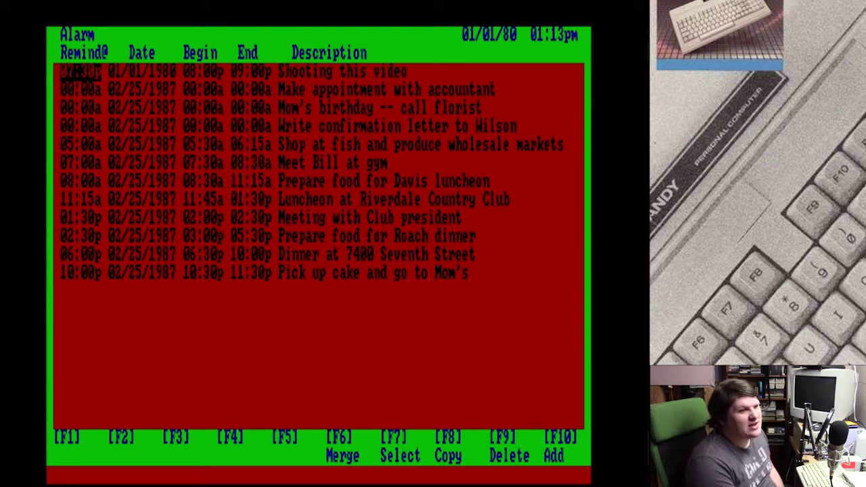
key(Left)
key(Left)
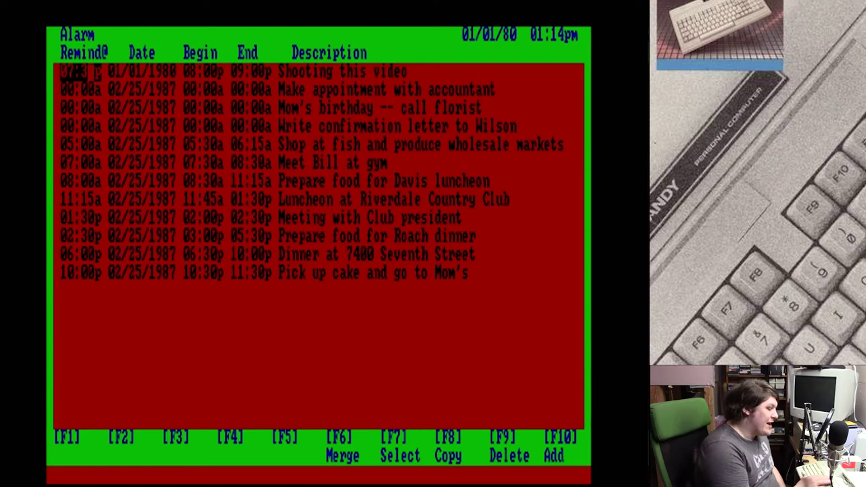
key(Escape)
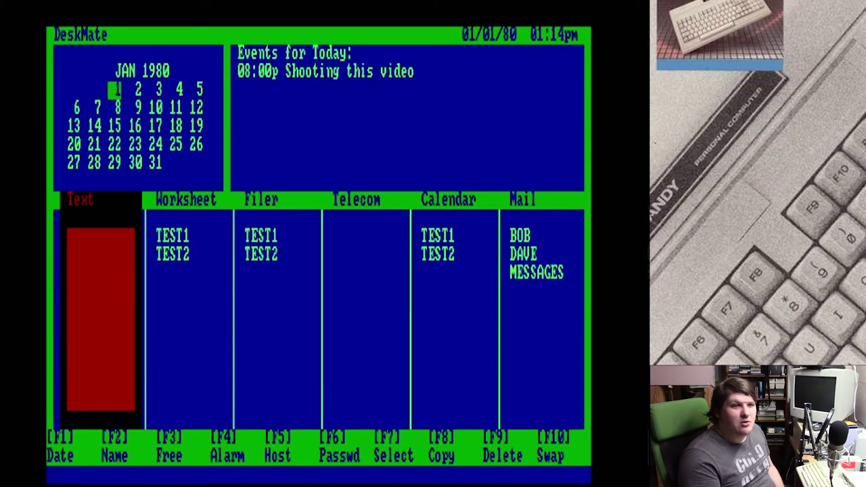
key(F4)
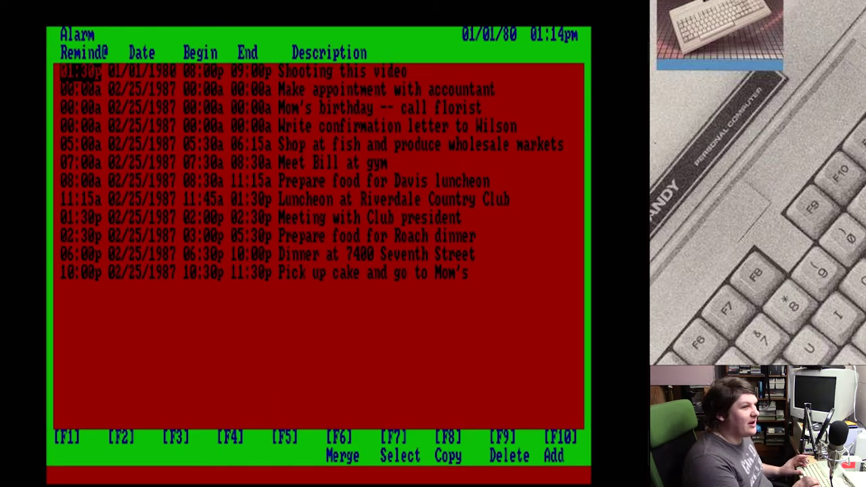
key(Escape)
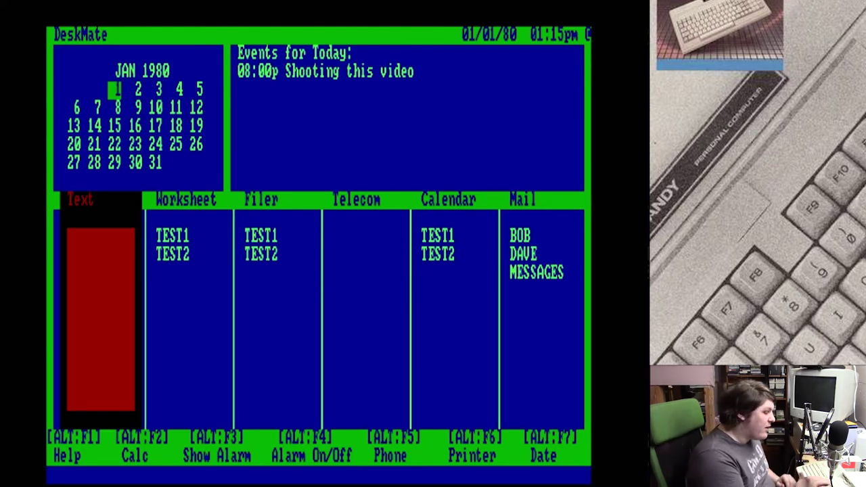
key(alt)
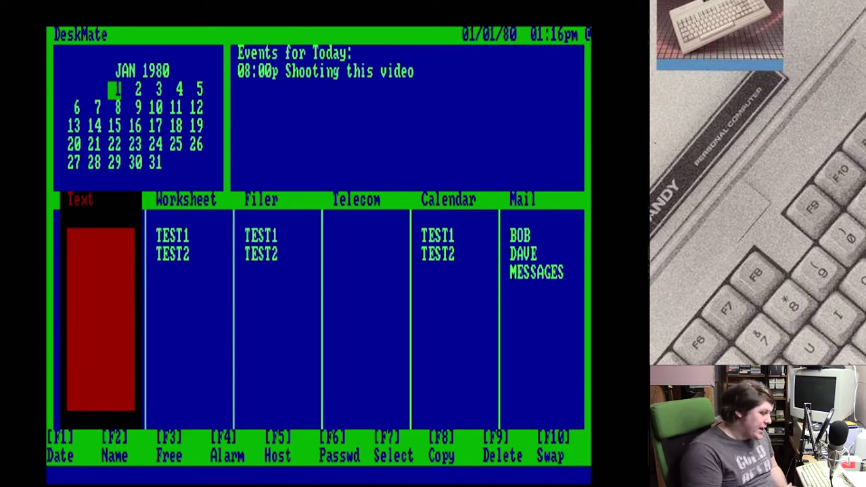
key(alt)
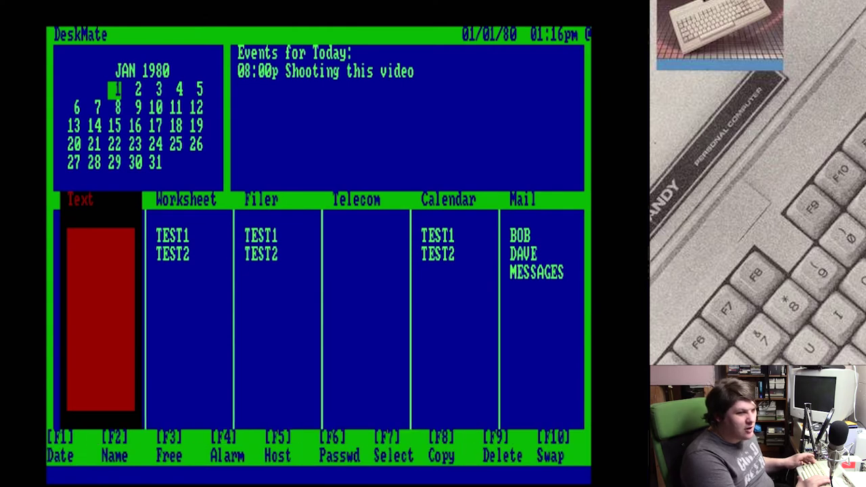
Open the MESSAGES file in the Mail application from the main menu
key(Right)
key(Right)
key(Right)
key(Right)
key(Right)
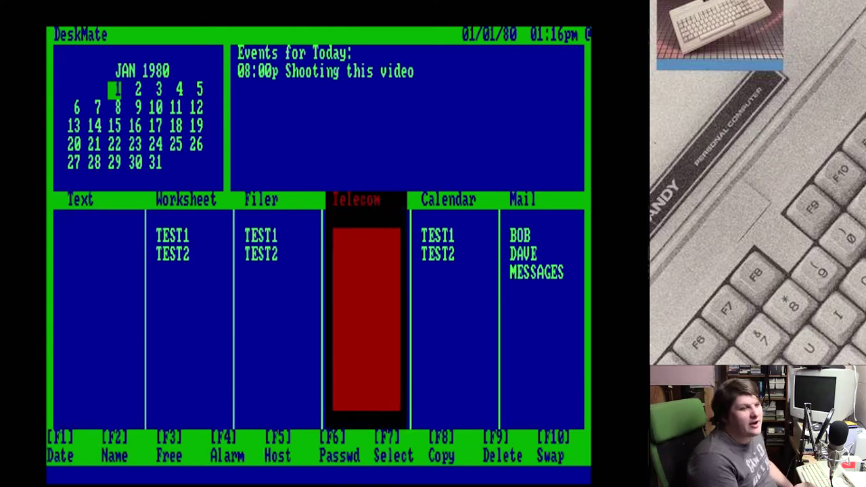
key(Down)
key(Down)
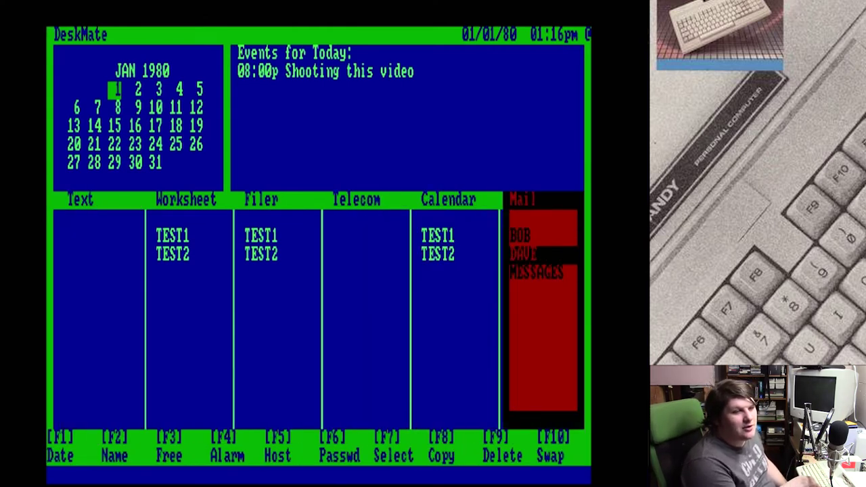
key(Down)
key(Down)
key(Up)
key(Up)
key(Up)
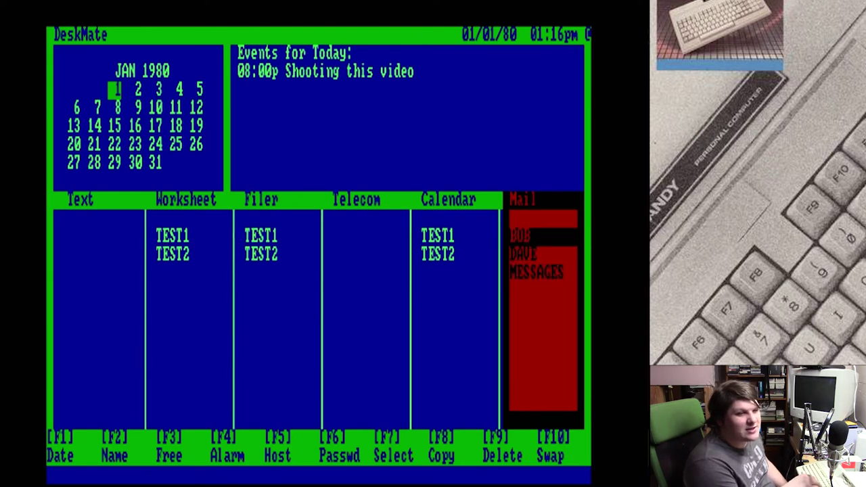
key(Up)
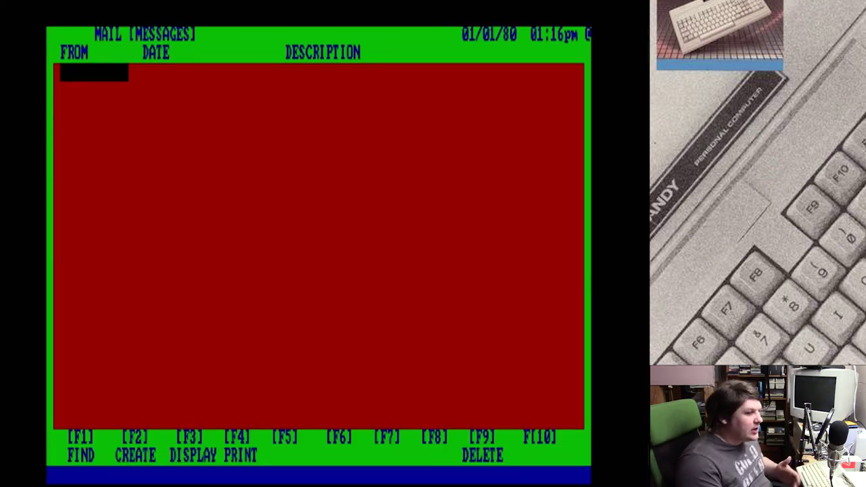
Create a mail message, filling in the sender's name, a short greeting as the description and the recipient's name
key(F2)
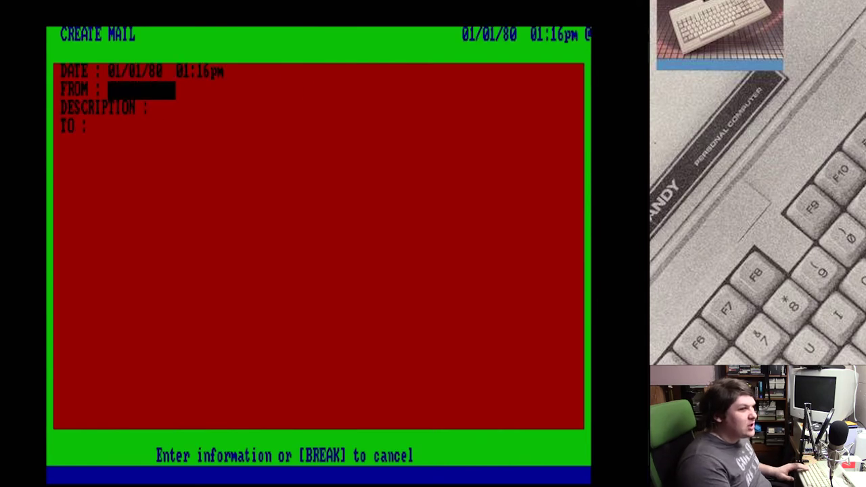
text(mark)
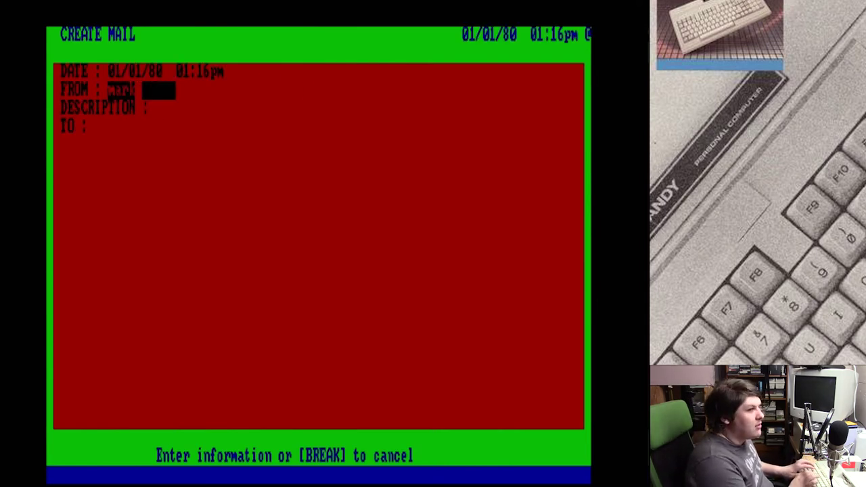
key(Return)
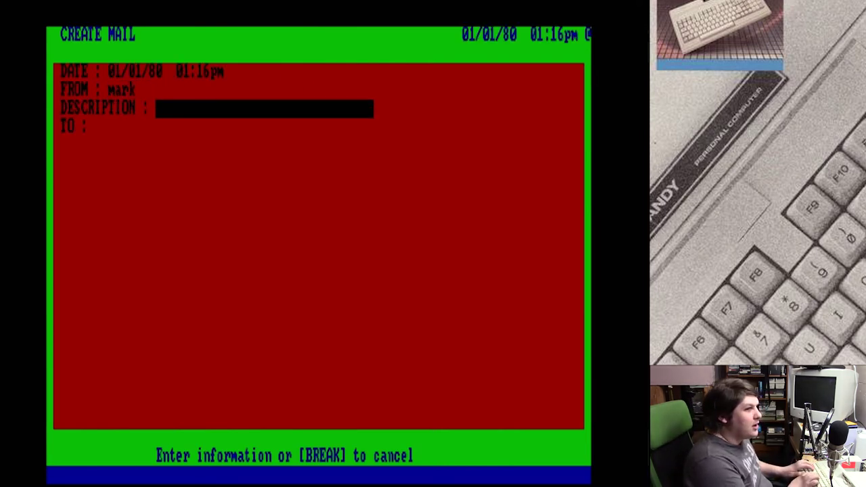
text(hi mark)
key(Return)
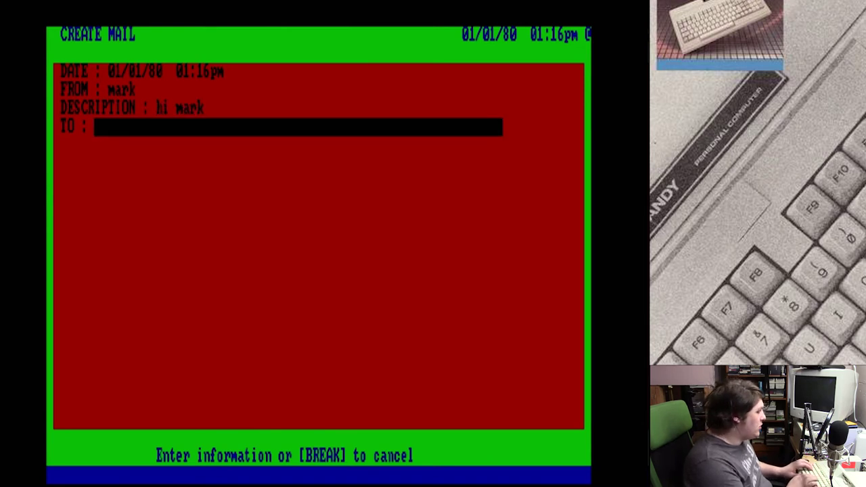
text(jonathan)
key(Return)
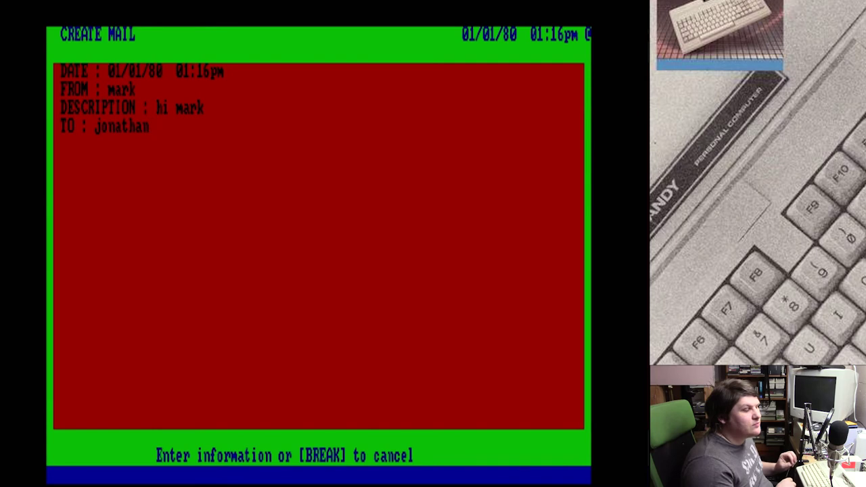
Write a two-line message body joking about mixing up sender and recipient, and return to the main menu
text(hi mark, this is jonathan. or, did i mix rthat up? I THIN)
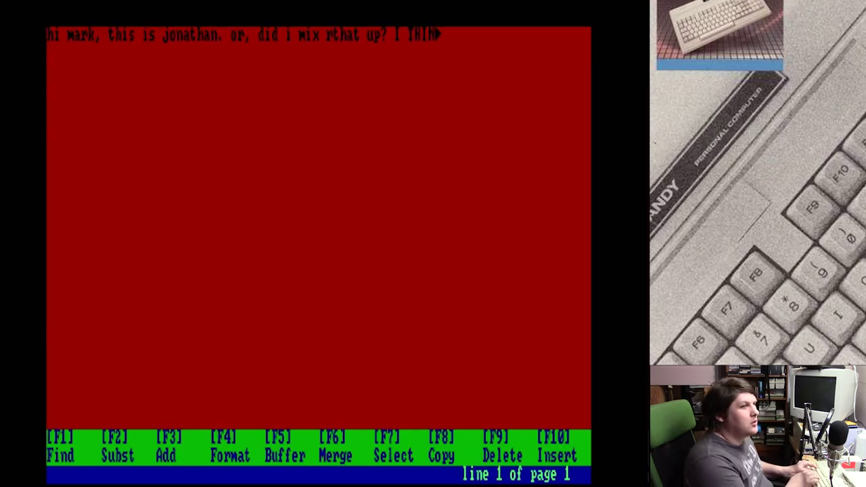
text(K YOU'RE JONATHAN AND I'M MARK, I DON'T REMEMEBER)
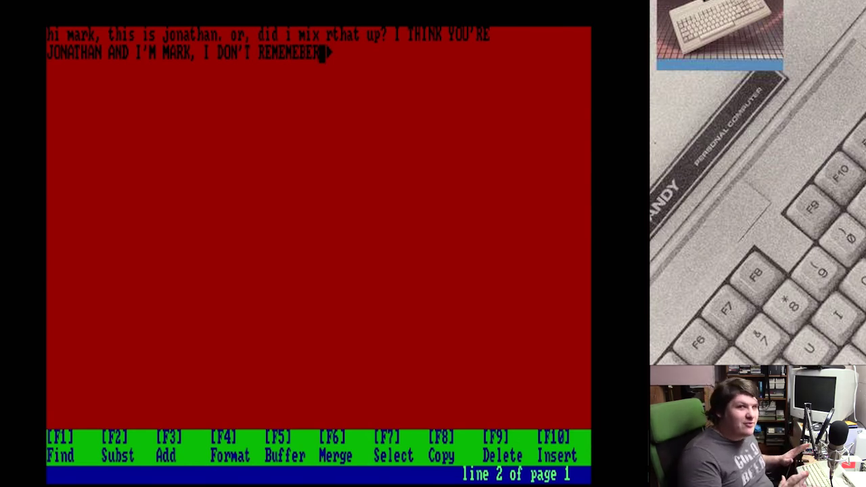
key(Escape)
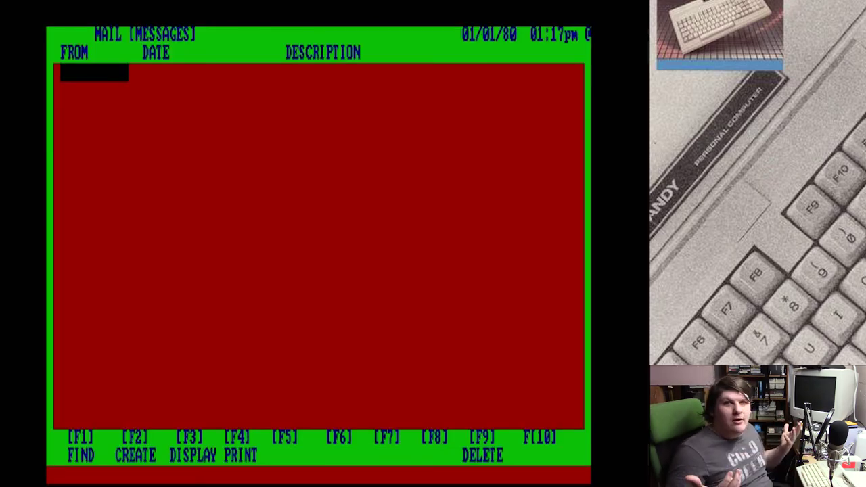
key(Escape)
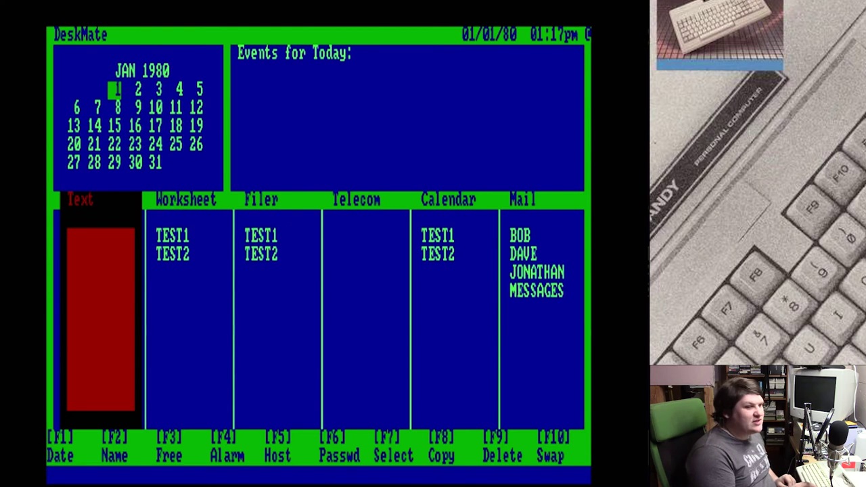
Open the recipient's file under Mail, display the new message and close it
key(Right)
key(Right)
key(Right)
key(Right)
key(Right)
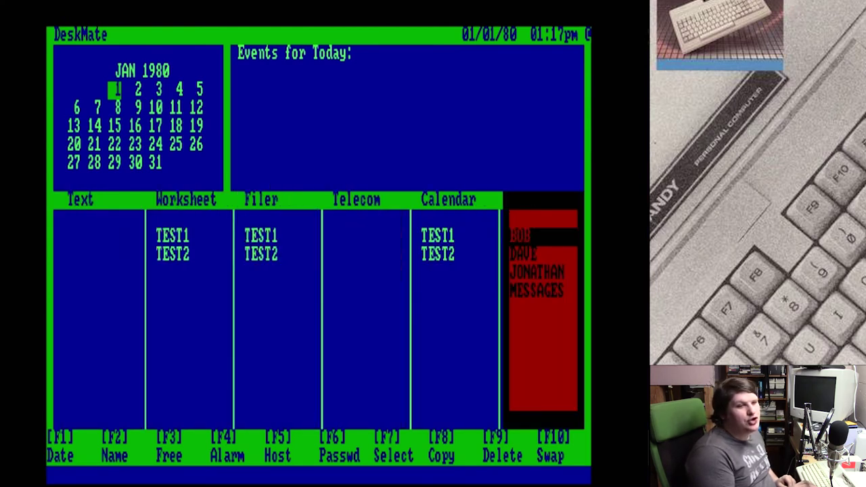
key(Down)
key(Down)
key(Down)
key(Up)
key(Return)
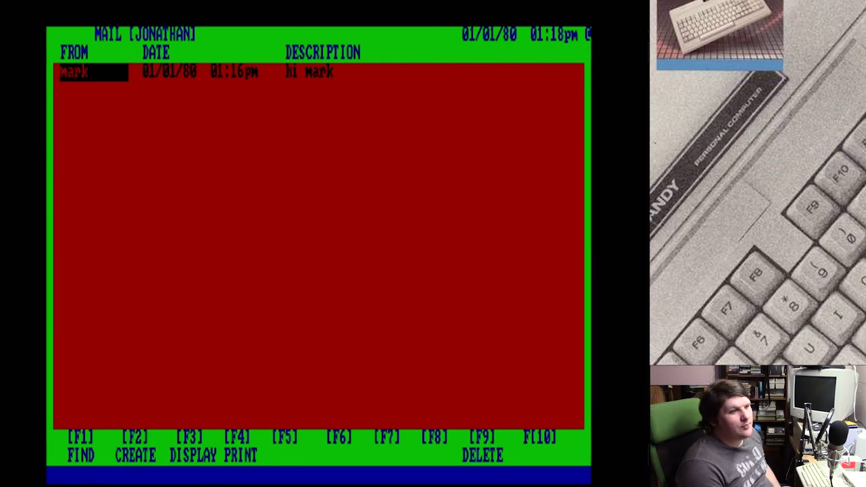
key(F3)
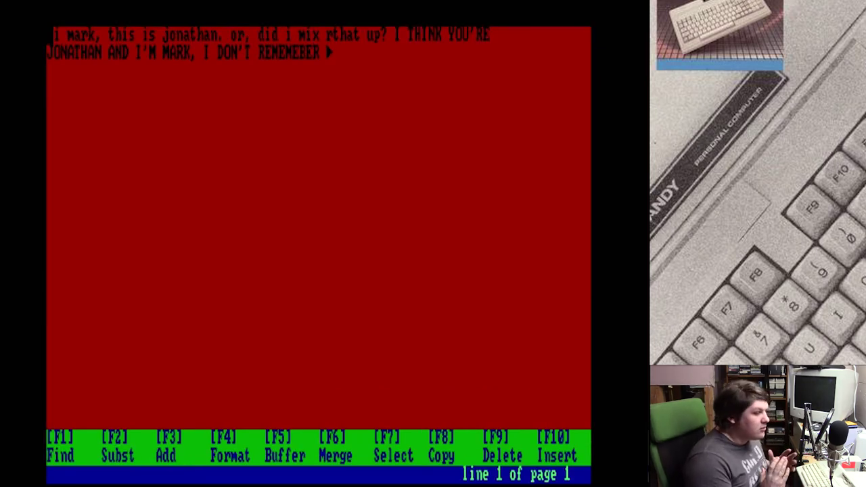
key(Escape)
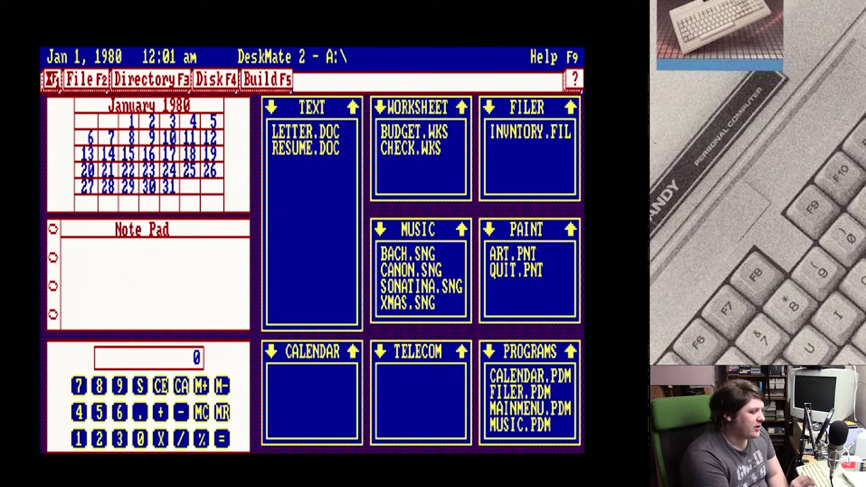
Switch to DeskMate 2 and browse its main screen's file boxes, including Text and Paint
key(Right)
key(Right)
key(Right)
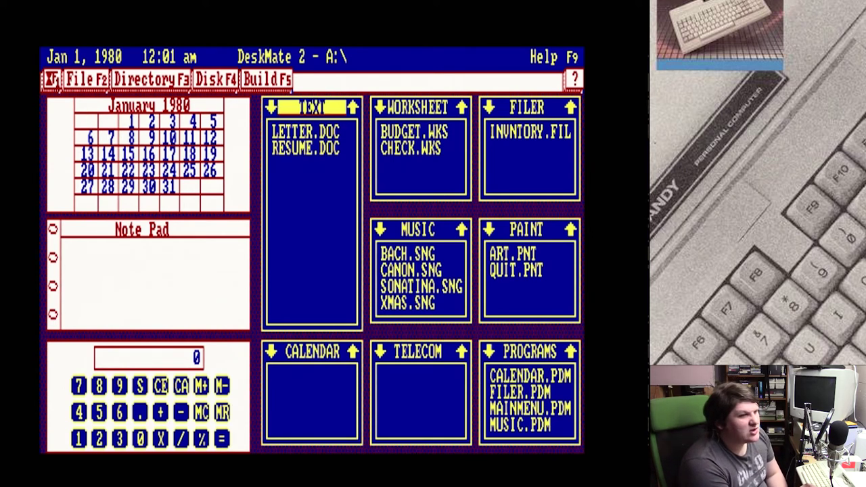
key(Down)
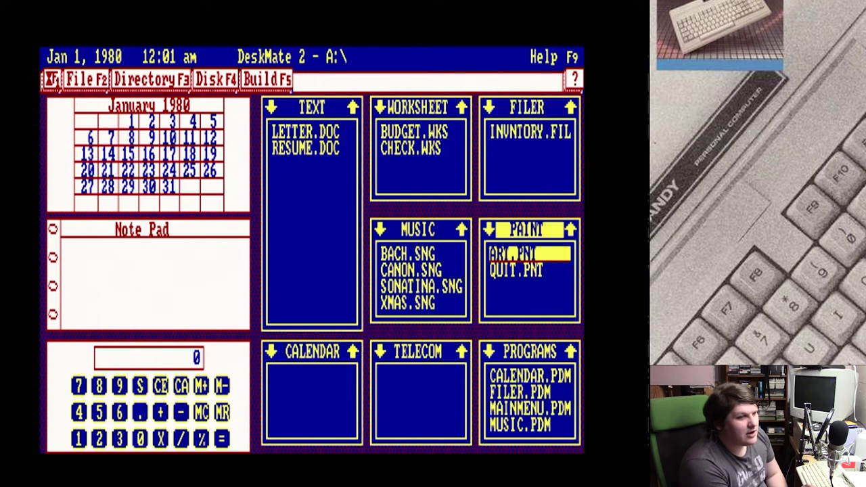
key(Left)
key(Left)
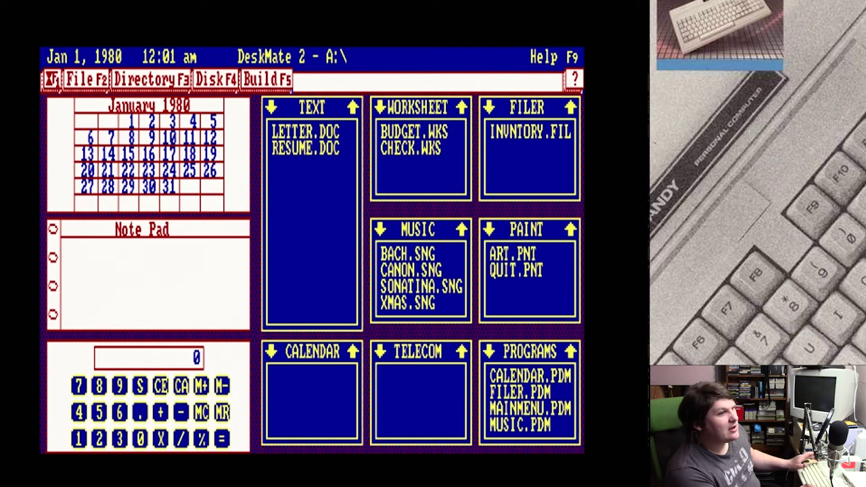
Open the Calculator accessory and enter 10.5 as the starting result
key(F2)
key(Left)
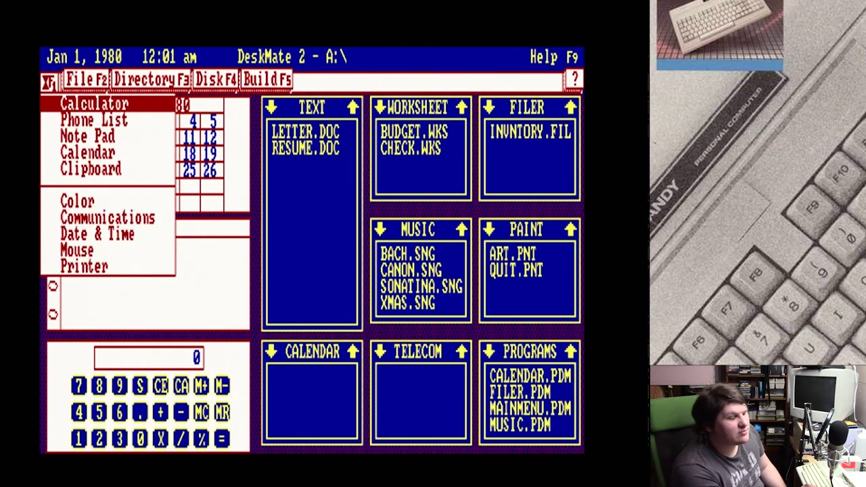
key(Return)
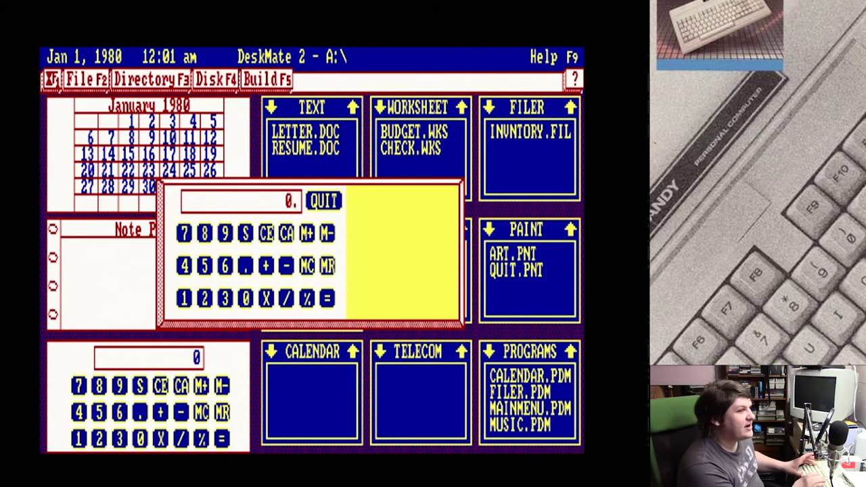
text(10.5)
key(Return)
key(Return)
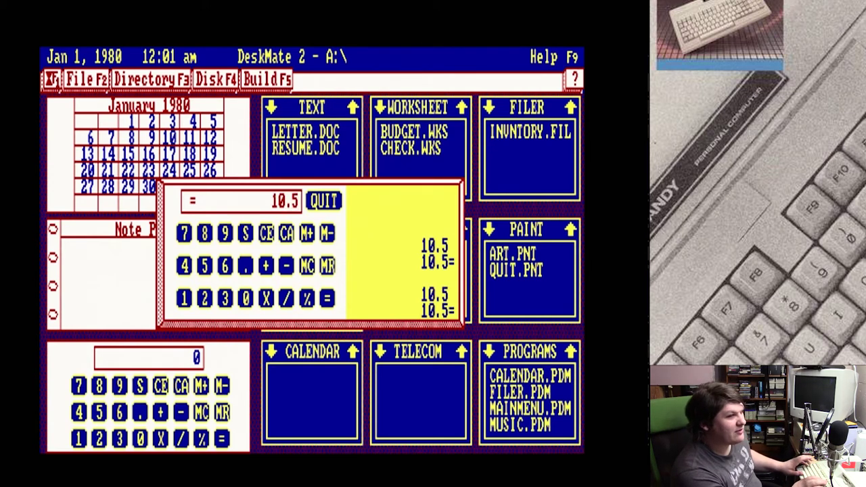
Add 10.5 to the calculator's running result repeatedly until it reaches 115.5
key(plus)
key(Return)
key(plus)
key(Return)
key(plus)
key(Return)
key(plus)
key(Return)
key(plus)
key(Return)
key(plus)
key(Return)
key(plus)
key(Return)
key(plus)
key(Return)
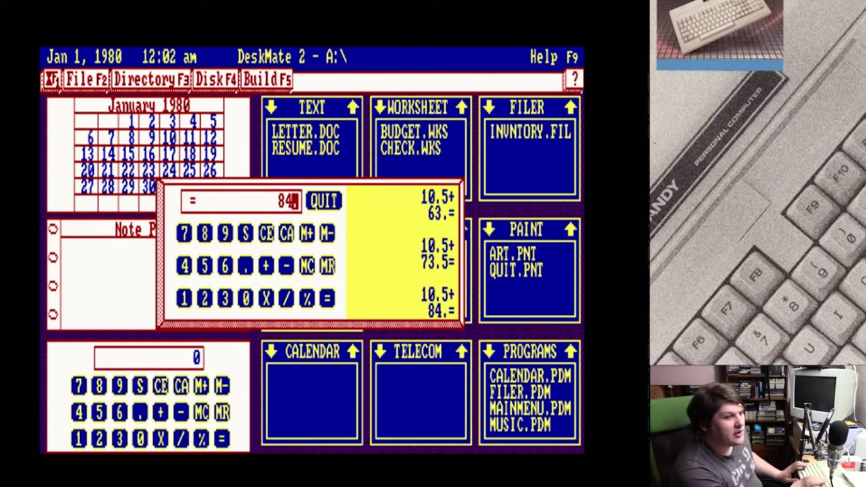
key(Return)
key(plus)
key(Return)
key(plus)
key(Return)
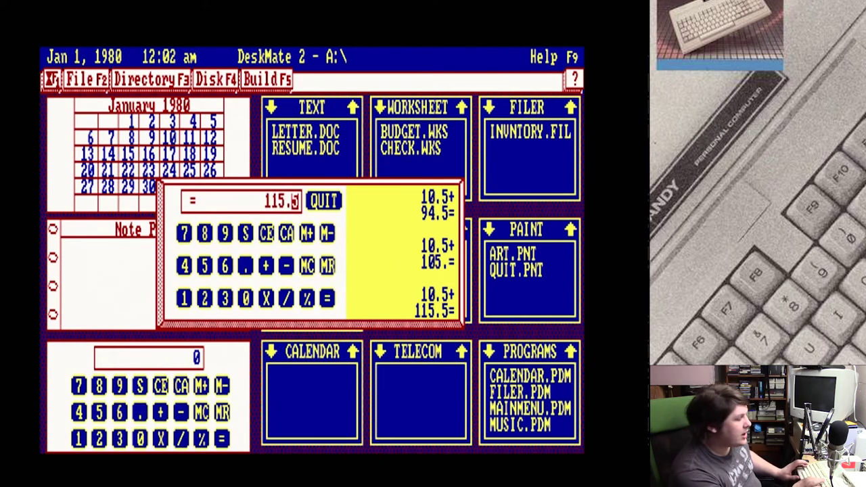
Add 10.5 once more to the calculator's running result
key(plus)
key(Return)
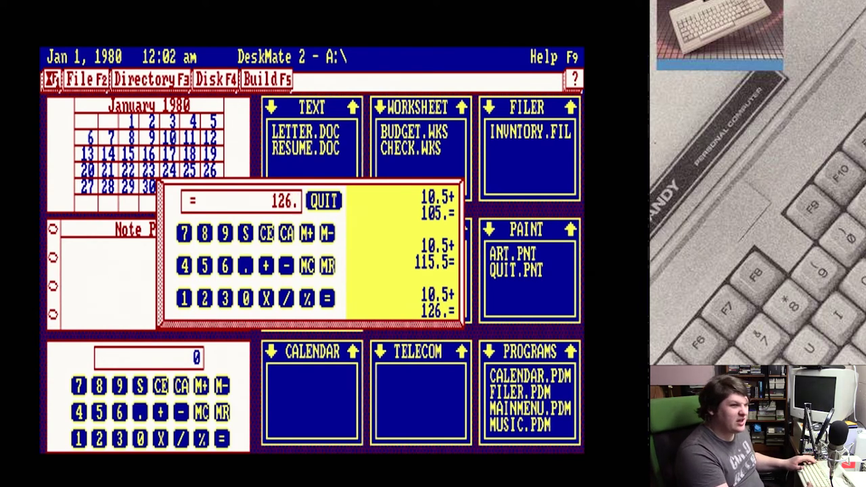
key(Return)
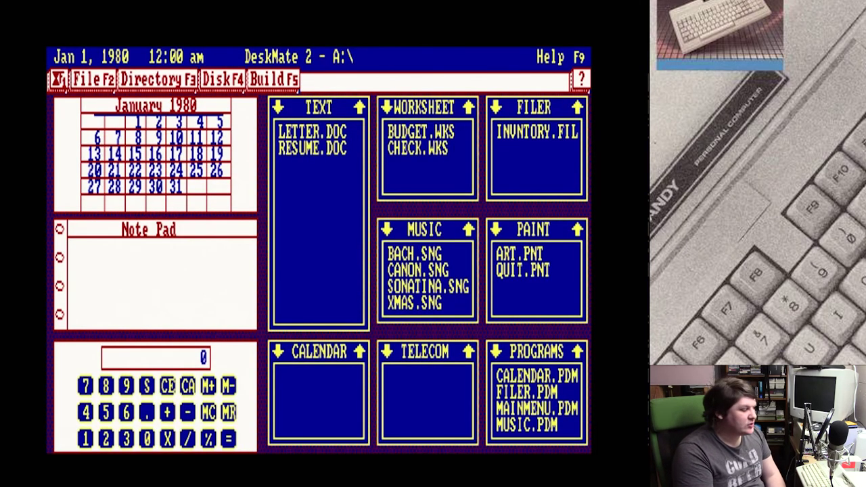
Open LETTER.DOC from the Text files and read through it to the last paragraph
key(Right)
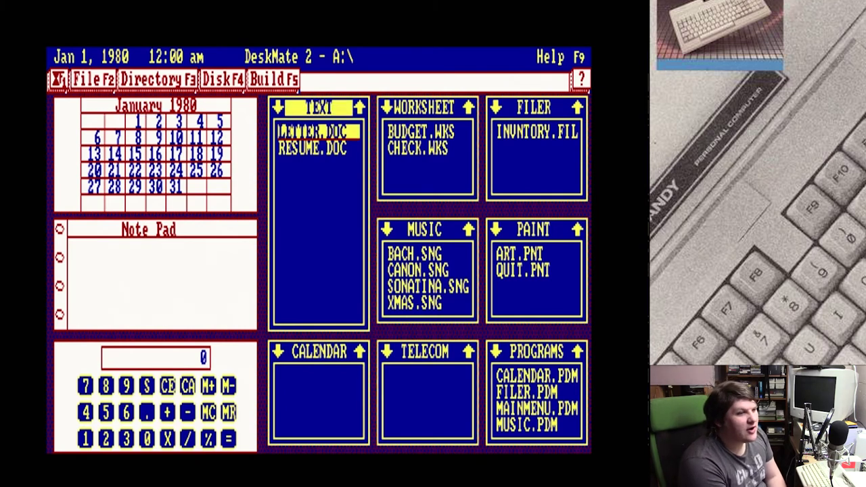
key(Return)
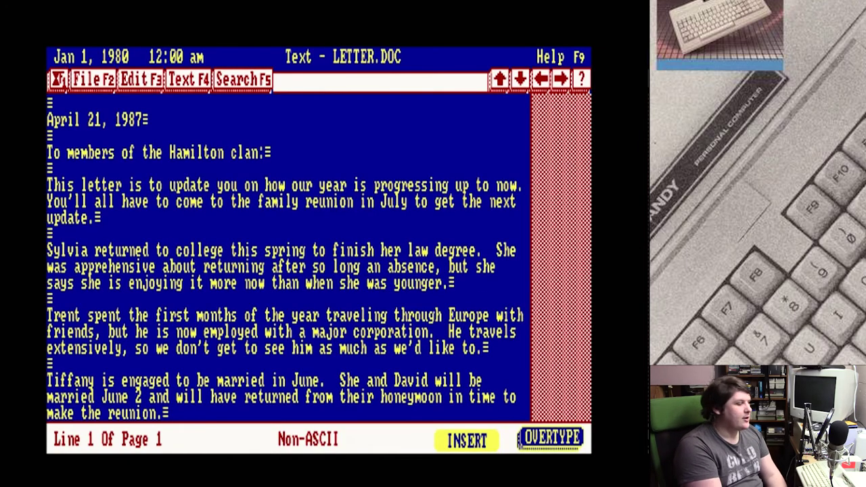
key(Down)
key(Down)
key(Down)
key(Down)
key(Down)
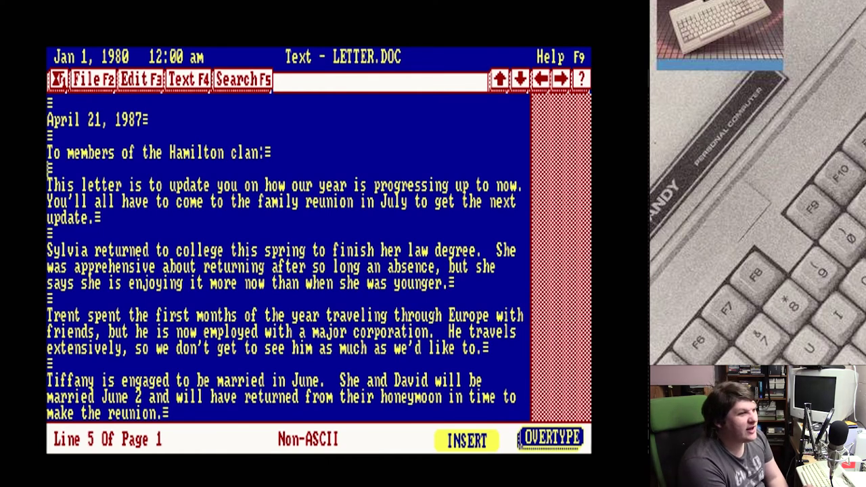
key(Down)
key(Down)
key(Down)
key(Down)
key(Down)
key(Down)
key(Down)
key(Down)
key(Down)
key(Down)
key(Down)
key(Down)
key(Down)
key(Down)
key(Down)
key(Down)
key(Down)
key(Down)
key(Down)
key(Down)
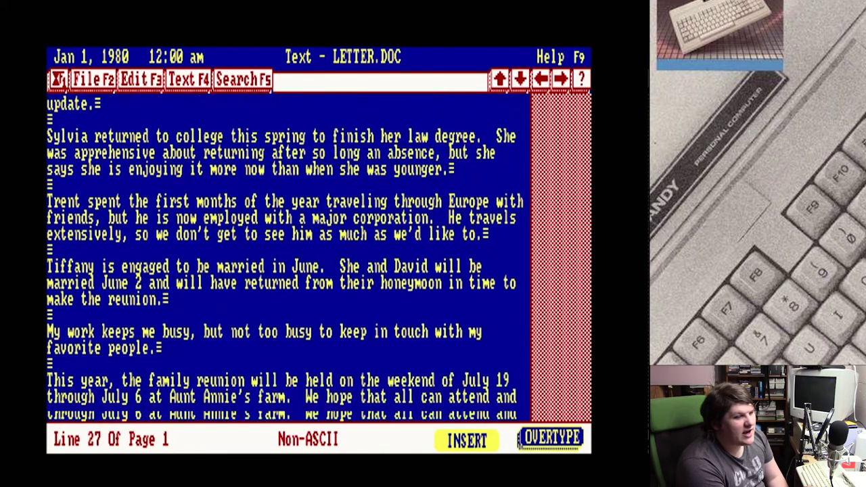
key(Right)
key(Right)
key(Right)
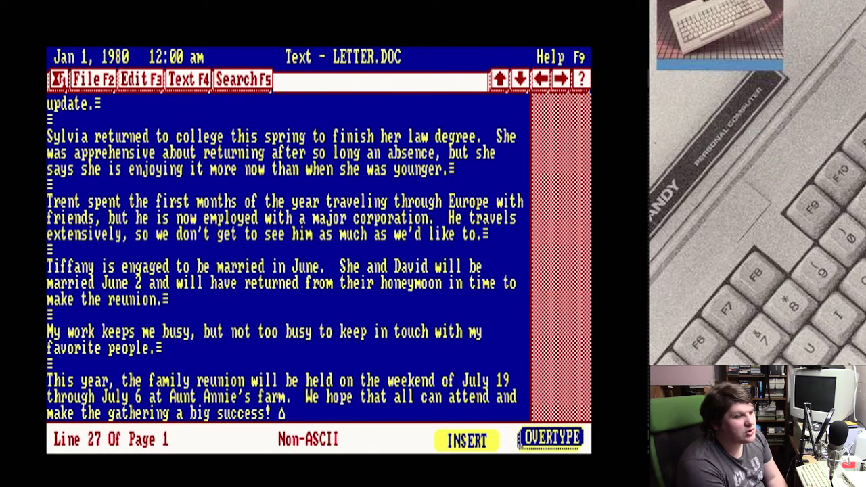
key(Up)
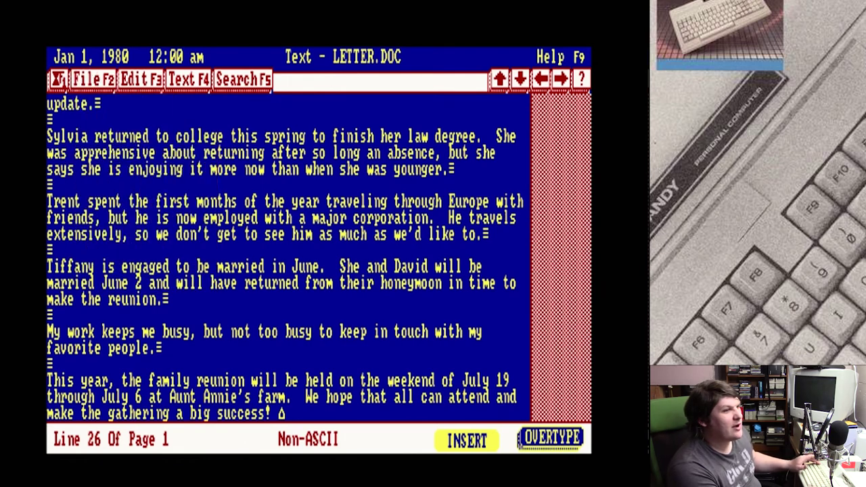
key(F3)
key(Right)
key(Left)
key(Right)
key(Right)
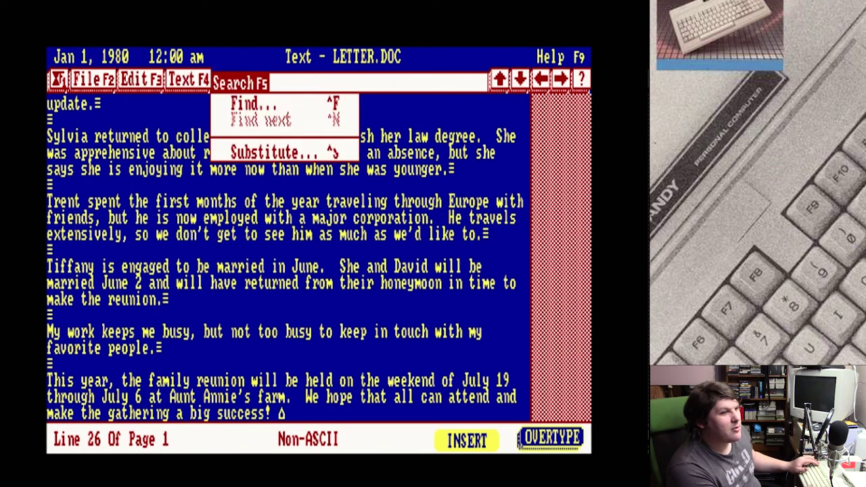
key(Escape)
Underline the text running from "July 6" into the aunt's name in the letter's last paragraph
drag(102, 397, 240, 397)
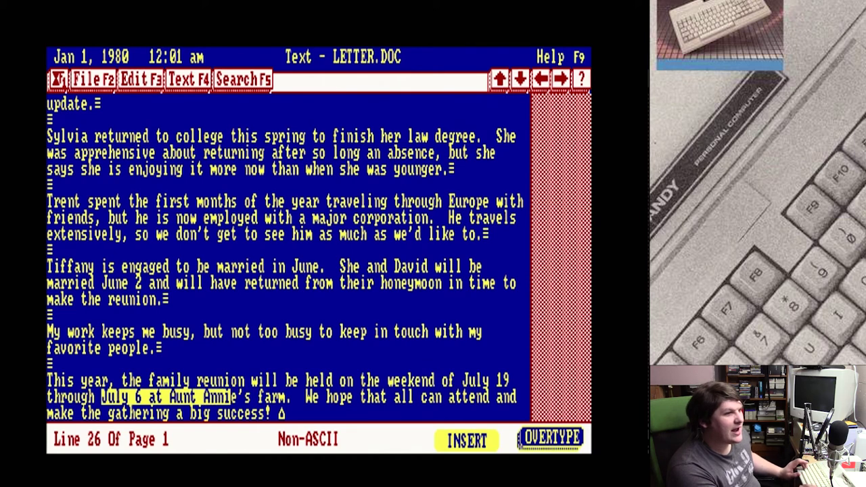
key(F3)
key(F4)
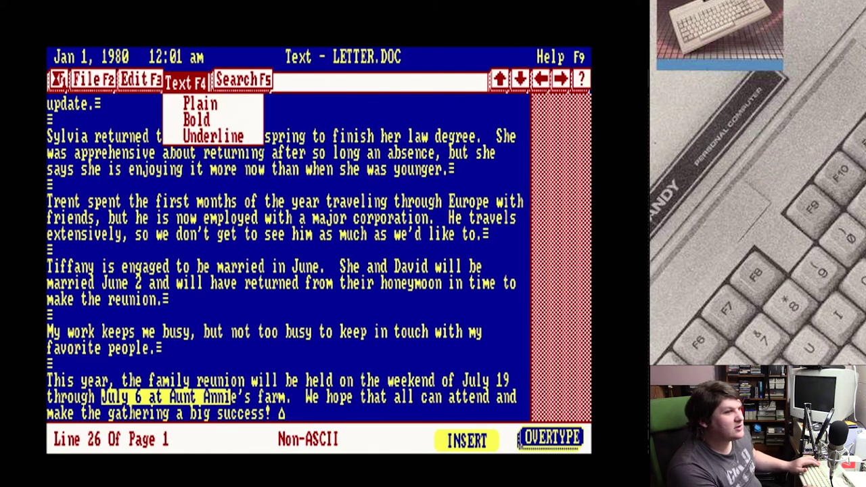
key(Down)
key(Down)
key(Down)
key(Return)
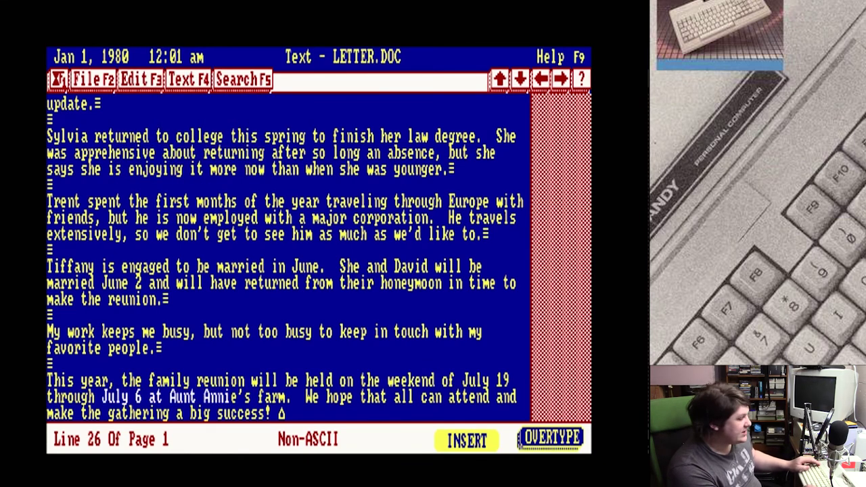
Reselect the formatted text starting at "July 6" and remove its underline
key(shift+Left)
key(shift+Left)
key(shift+Left)
key(shift+Left)
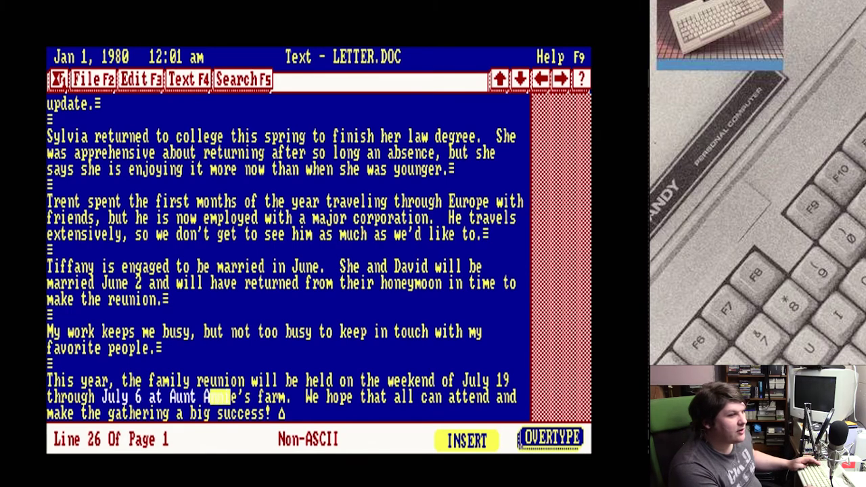
key(shift+Left)
key(shift+Left)
key(shift+Left)
key(shift+Left)
key(shift+Left)
key(shift+Left)
key(shift+Left)
key(shift+Left)
key(shift+Left)
key(shift+Left)
key(shift+Left)
key(shift+Left)
key(shift+Left)
key(shift+Left)
key(shift+Left)
key(F3)
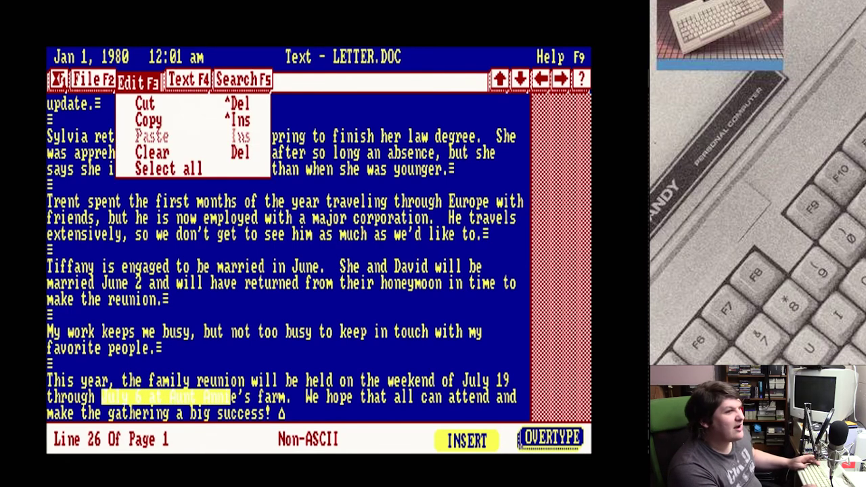
key(F4)
key(Down)
key(Down)
key(Down)
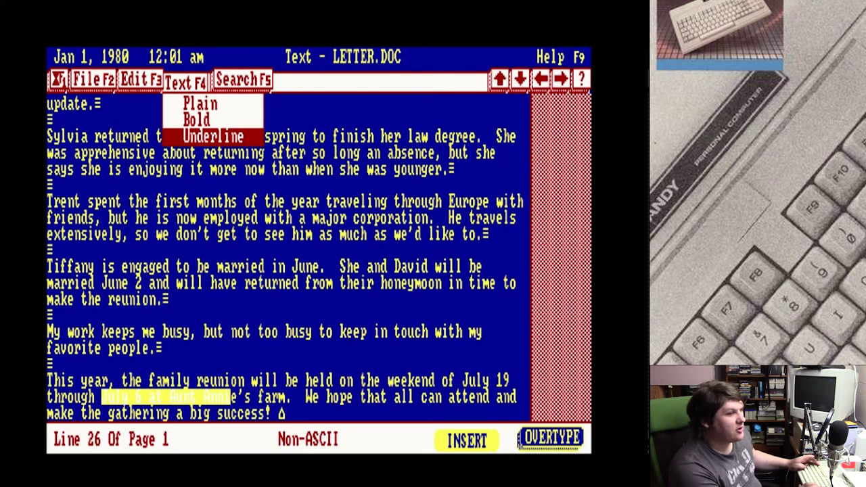
key(Return)
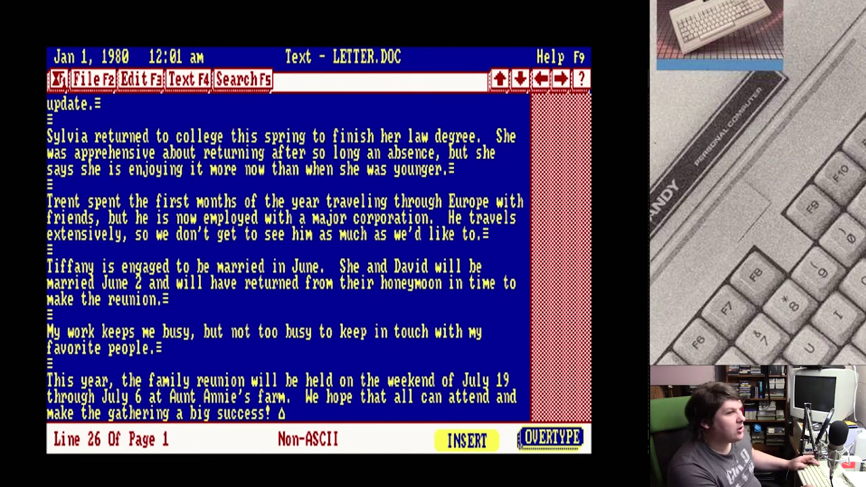
Look over the Text application's file commands and its list of accessories and settings
key(F3)
key(F2)
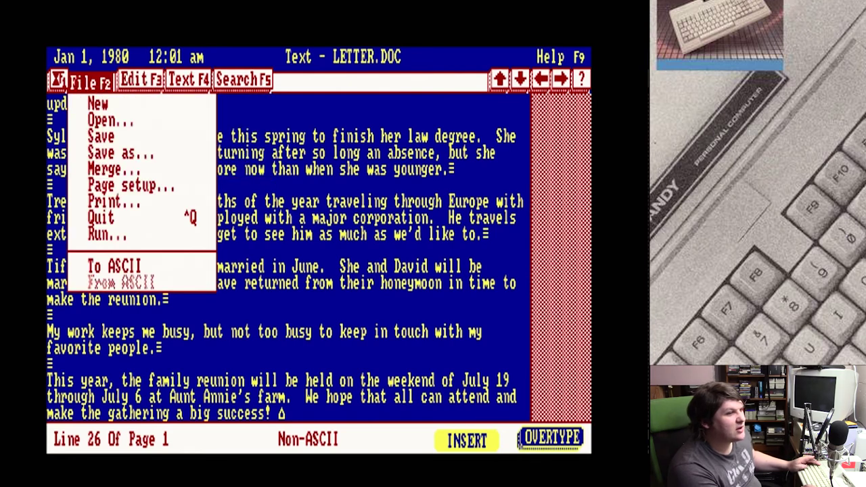
key(Escape)
key(F2)
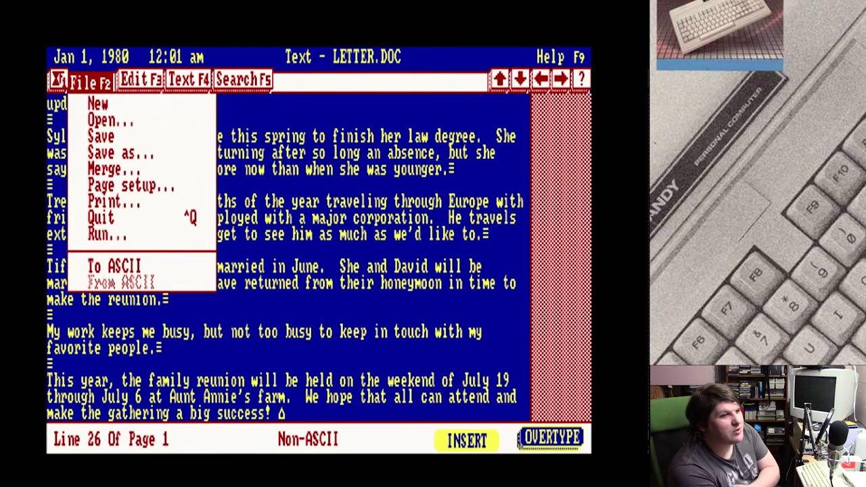
key(Left)
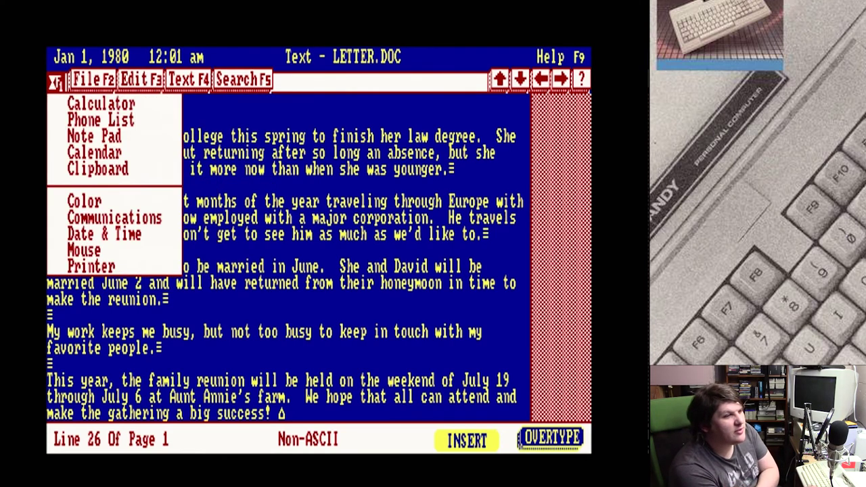
key(Down)
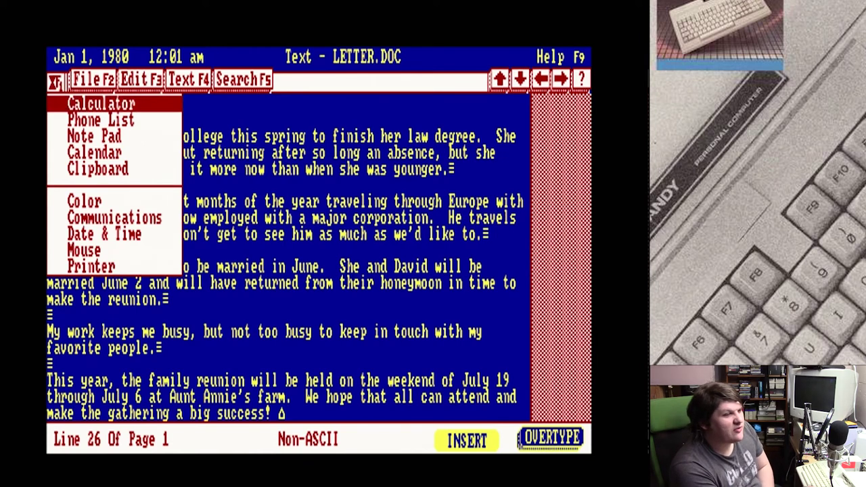
key(Down)
key(Down)
key(Up)
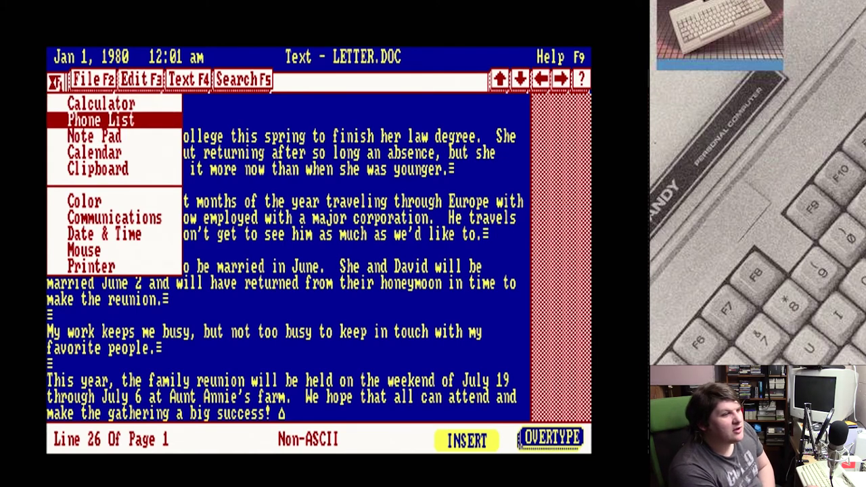
key(Down)
key(Down)
key(Down)
key(Up)
key(Up)
key(Up)
key(Up)
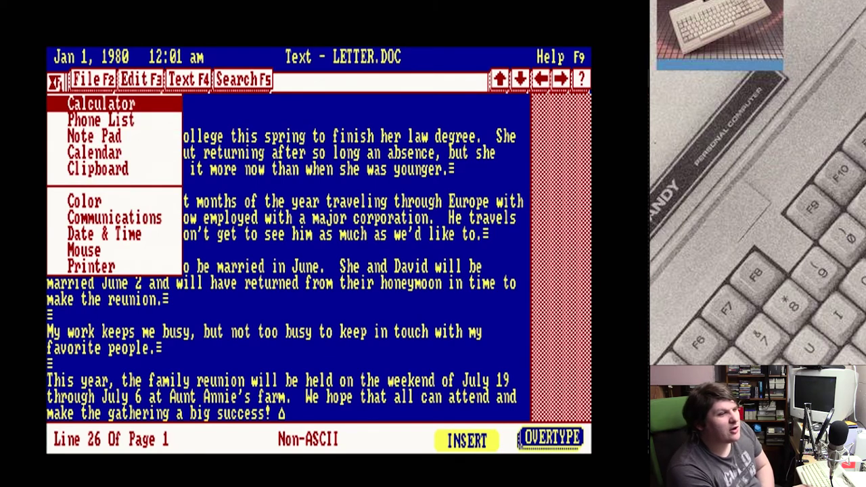
Open the Note Pad accessory, write "I have no idea what it was asking me to "SWAP" with" and quit it
key(Down)
key(Down)
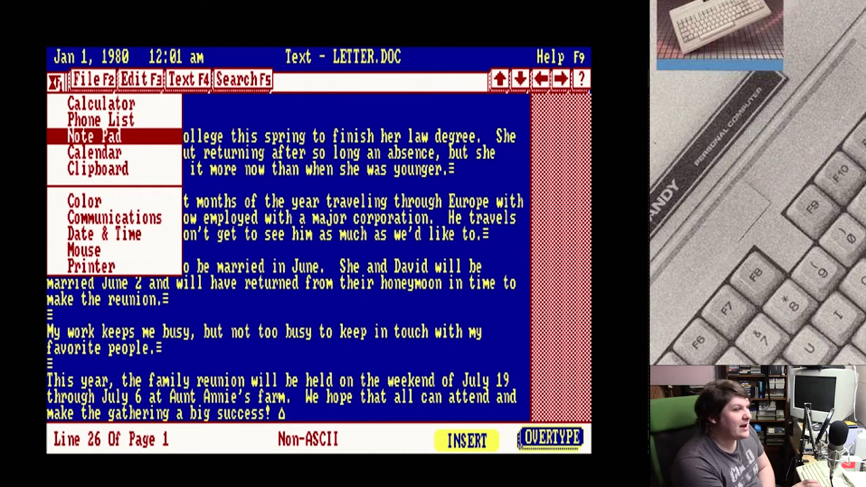
key(Return)
key(Right)
key(Return)
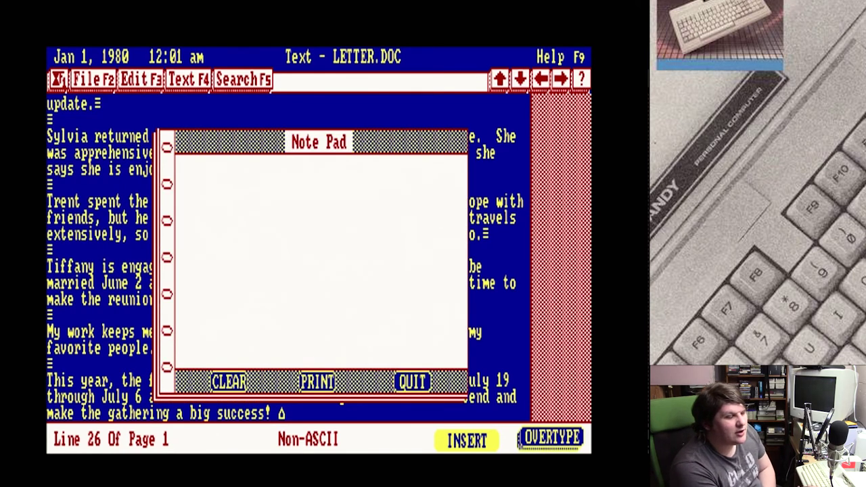
key(Return)
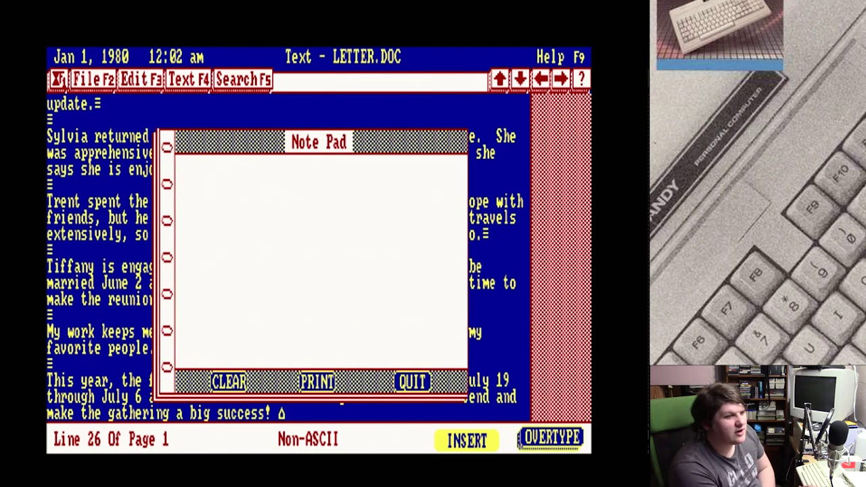
text(I have no idea what it was asking me to "SWAP" with)
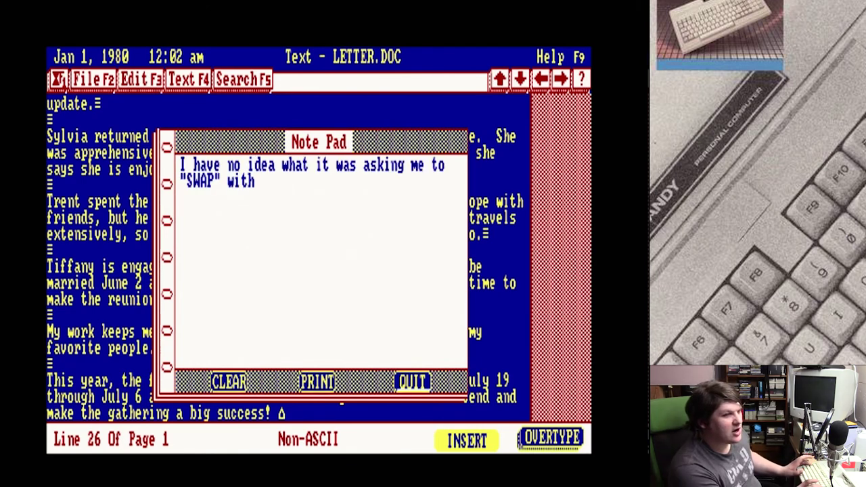
key(Tab)
key(Tab)
key(Tab)
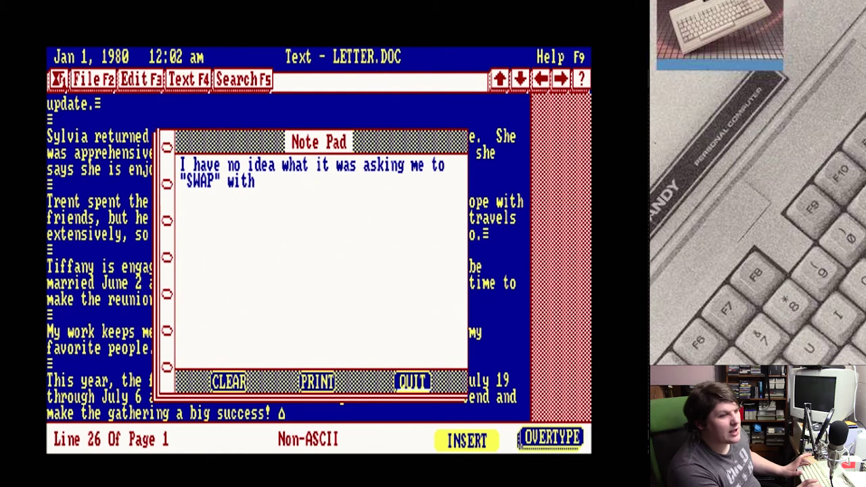
key(Return)
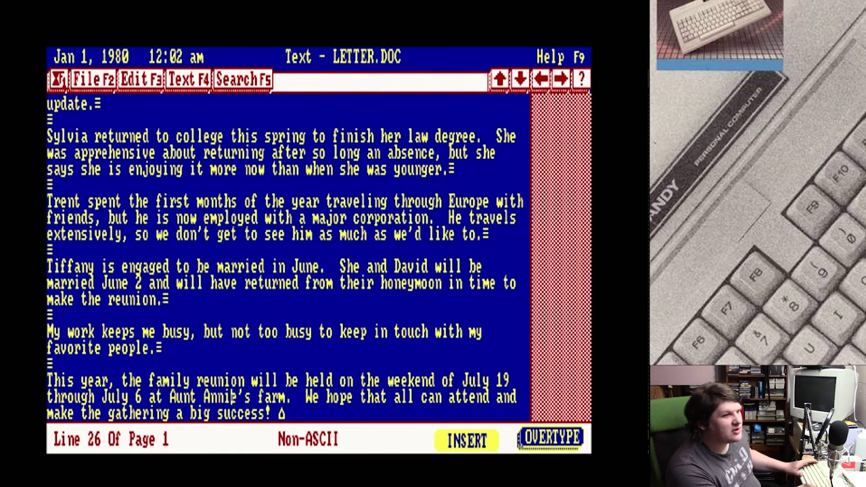
Display the letter text held in the Clipboard accessory and close it
key(F1)
key(Down)
key(Down)
key(Down)
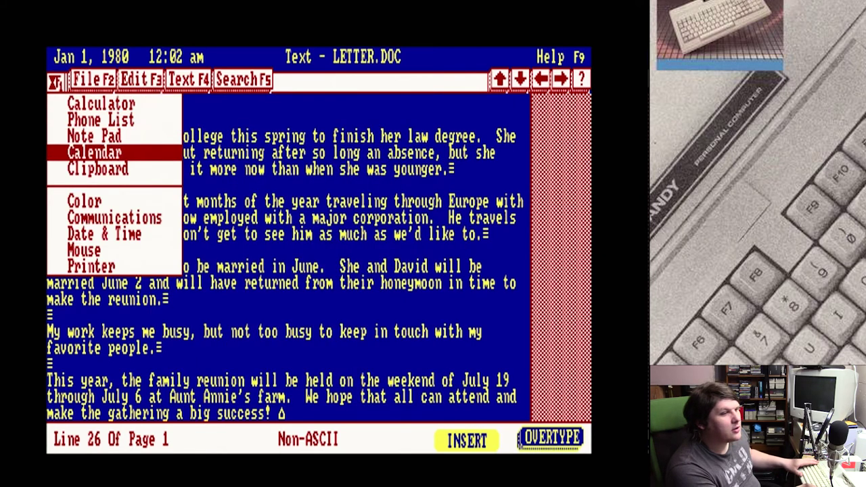
key(Escape)
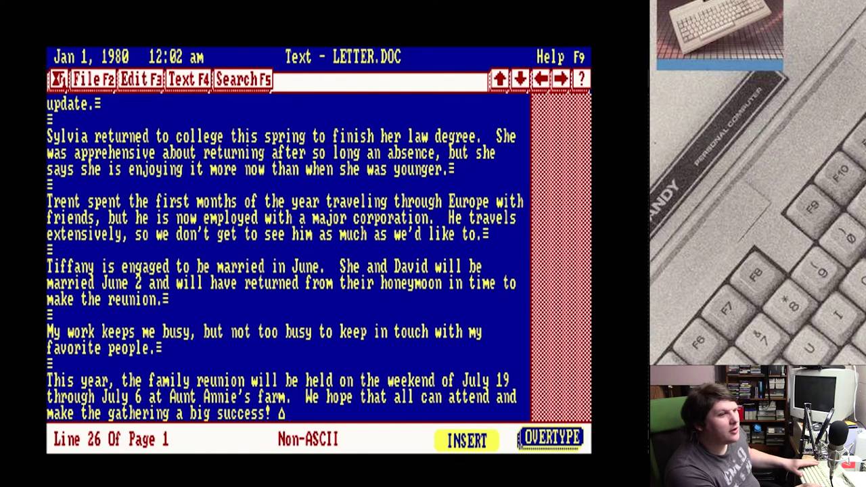
key(ctrl+v)
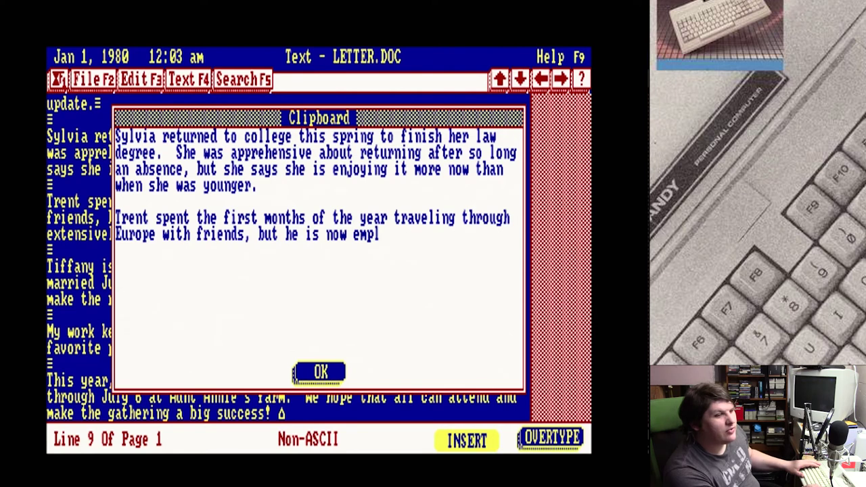
key(Return)
Browse the accessories and settings list and open the Color setting for defining palette colors
key(Up)
key(Down)
key(Down)
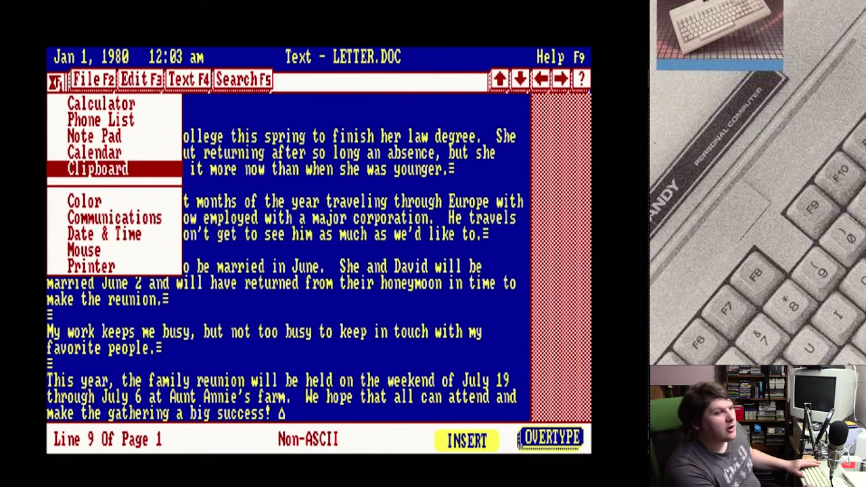
key(Down)
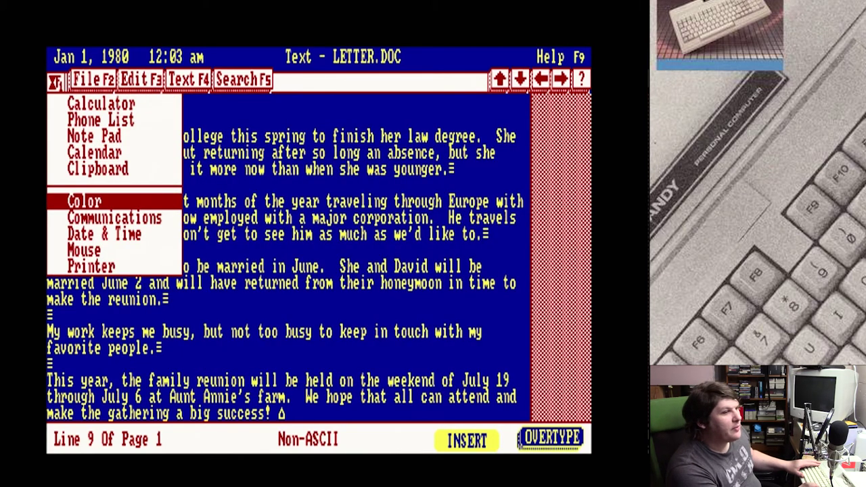
key(Down)
key(Down)
key(Down)
key(Down)
key(Up)
key(Up)
key(Up)
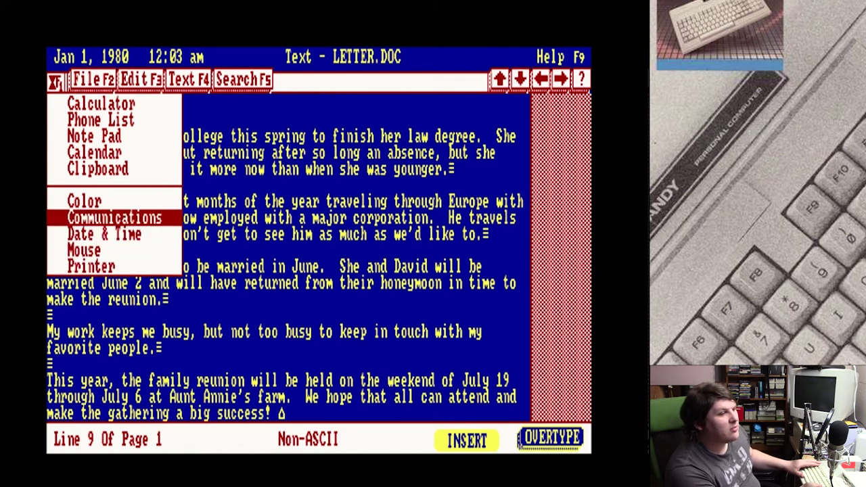
key(Up)
key(Escape)
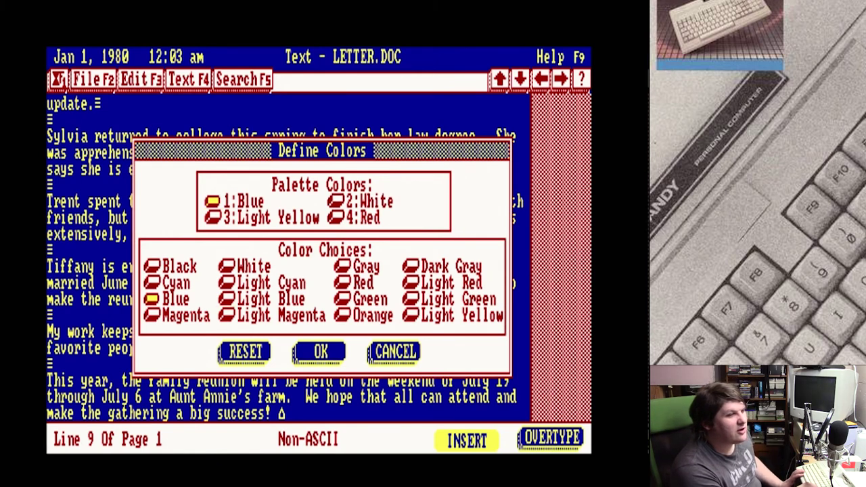
Define the palette colors as 1 Gray, 2 White, 3 Light Blue and 4 Light Blue, and apply them
key(Right)
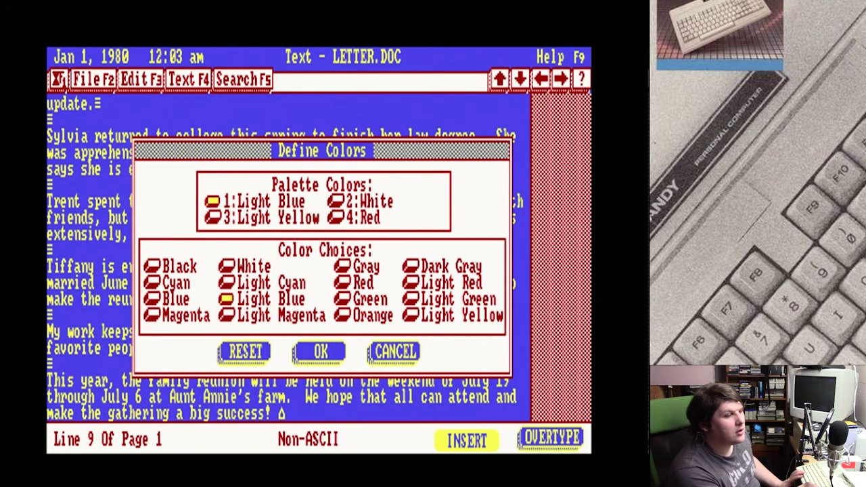
key(Left)
key(Up)
key(Up)
key(Tab)
key(Tab)
key(Tab)
key(Left)
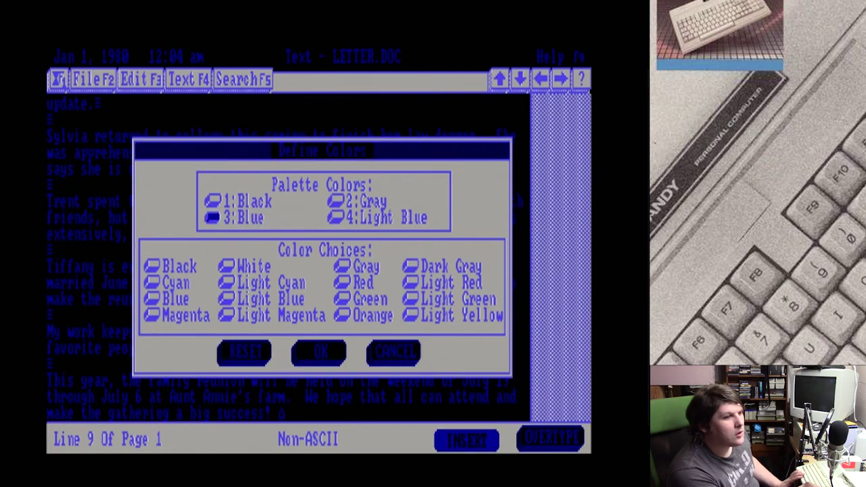
key(Right)
key(Tab)
key(Right)
key(Left)
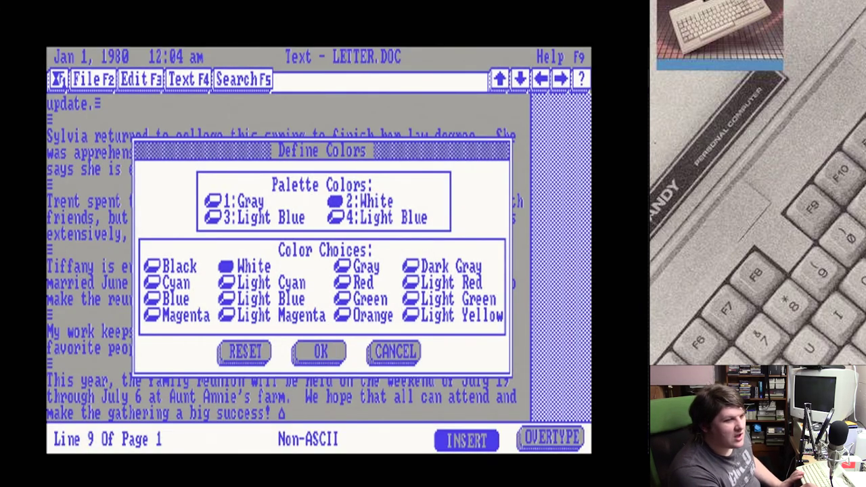
key(Return)
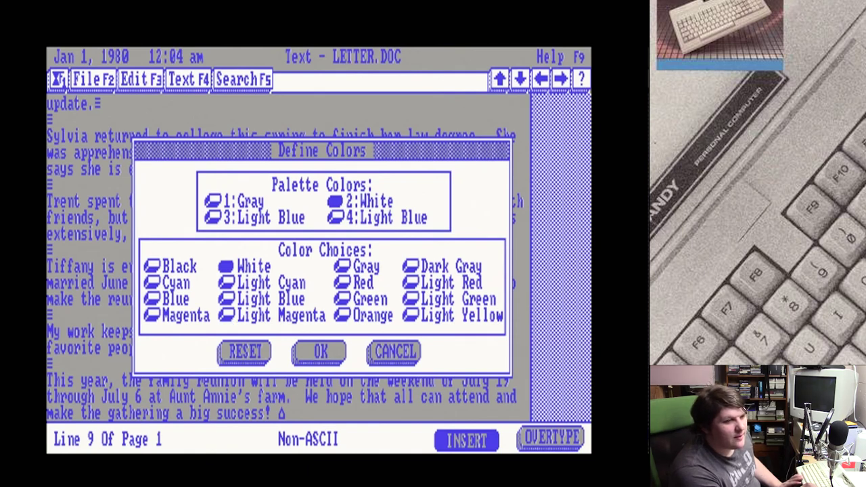
Look over the body of LETTER.DOC in the new color palette
key(Up)
key(Up)
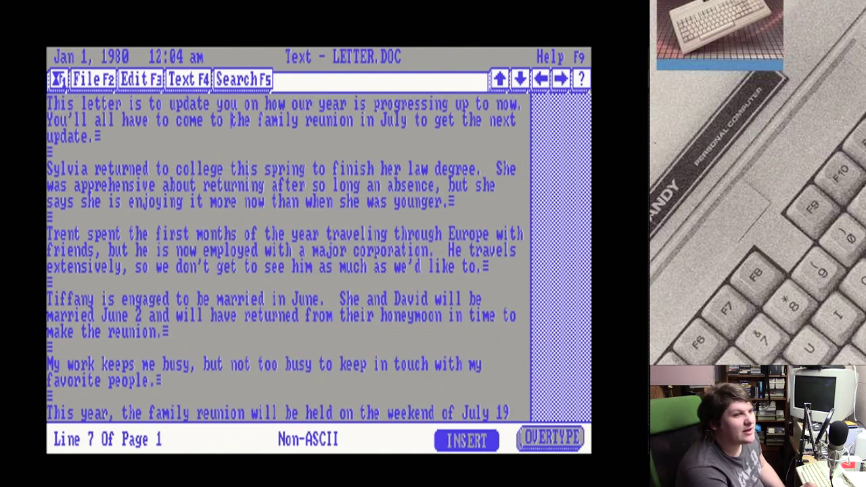
key(Down)
key(Down)
key(Down)
key(Down)
key(Down)
key(Down)
key(Up)
key(Up)
Set the page setup of LETTER.DOC to the two-column layout
key(F2)
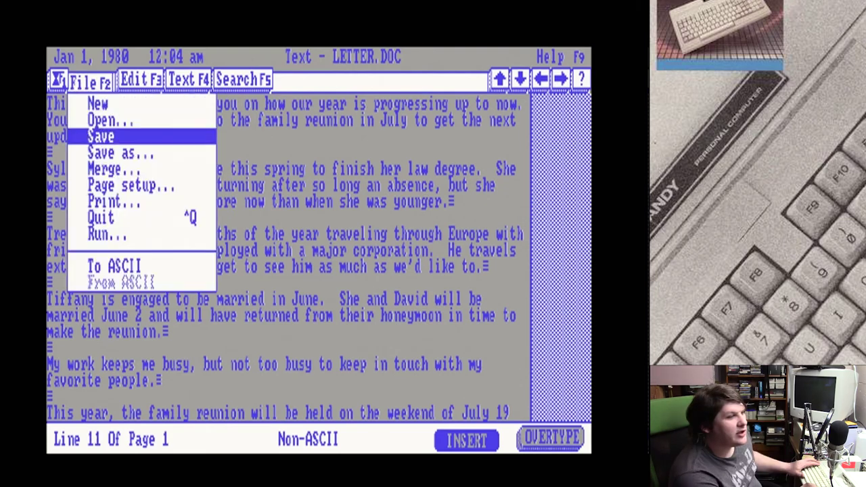
key(Down)
key(Down)
key(Down)
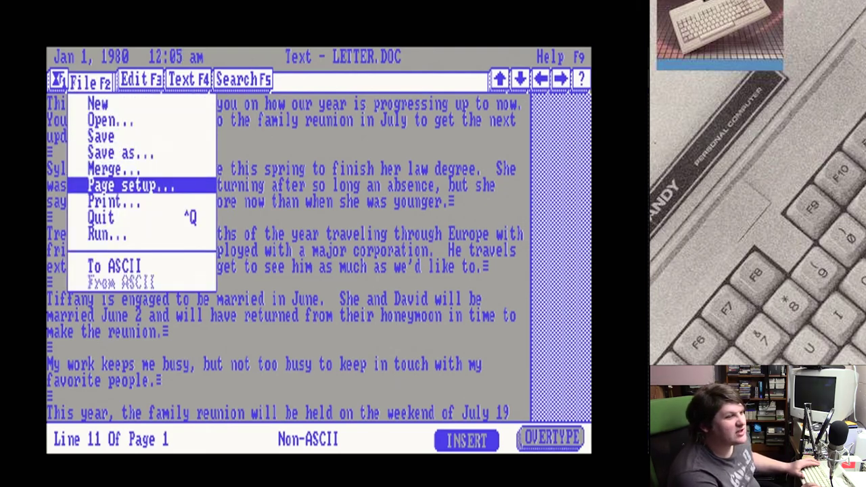
key(Return)
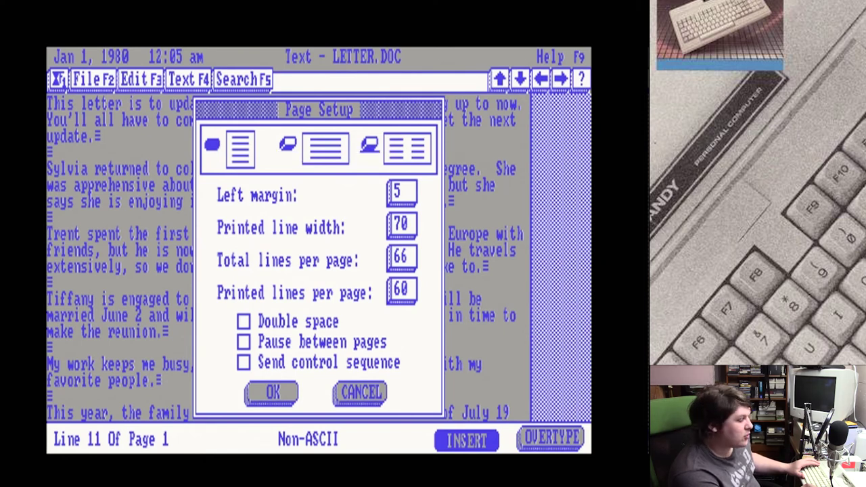
key(space)
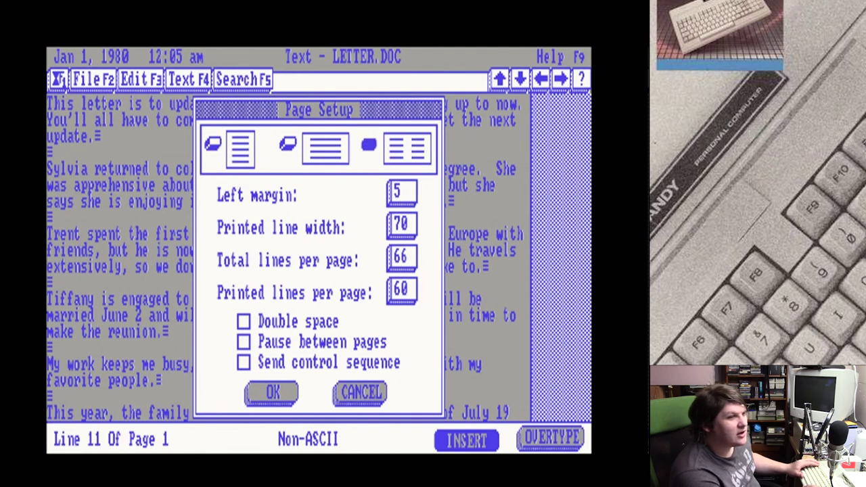
key(Return)
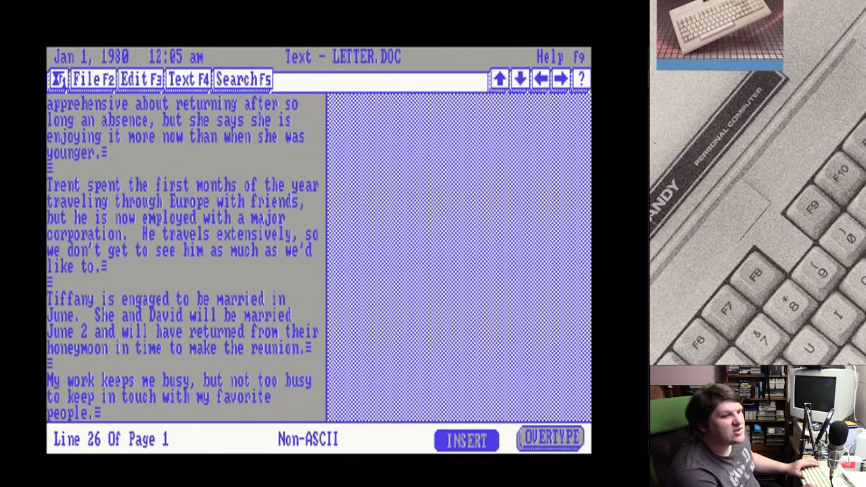
Read through the reflowed two-column letter from its first line to its last
key(Up)
key(Up)
key(Up)
key(Up)
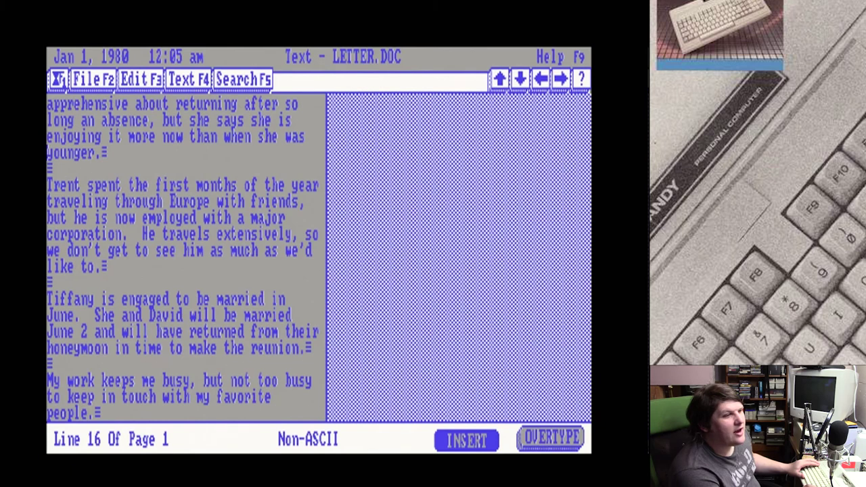
key(Up)
key(Up)
key(Up)
key(Up)
key(Up)
key(Up)
key(Up)
key(Up)
key(Up)
key(Up)
key(Up)
key(Up)
key(Up)
key(Up)
key(Up)
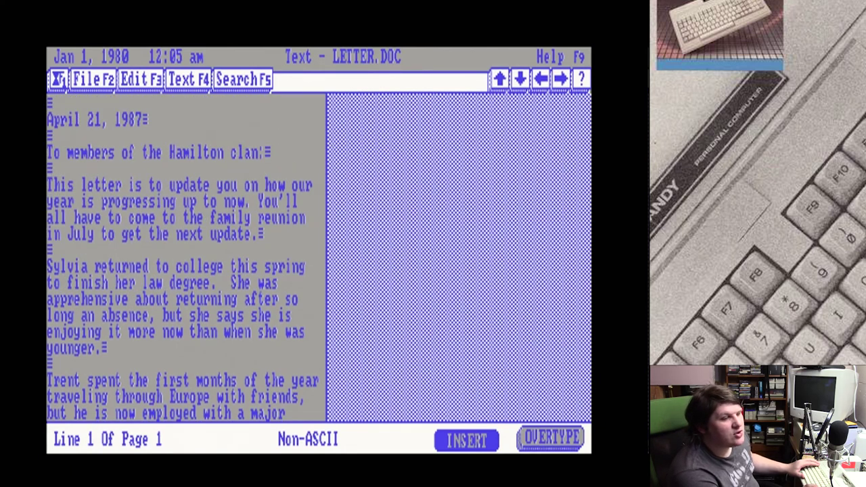
key(Right)
key(Down)
key(Down)
key(Down)
key(Down)
key(Down)
key(Down)
key(Down)
key(Down)
key(Down)
key(Down)
key(Down)
key(Down)
key(Down)
key(Down)
key(Down)
key(Down)
key(Down)
key(Down)
key(Down)
key(Down)
key(Down)
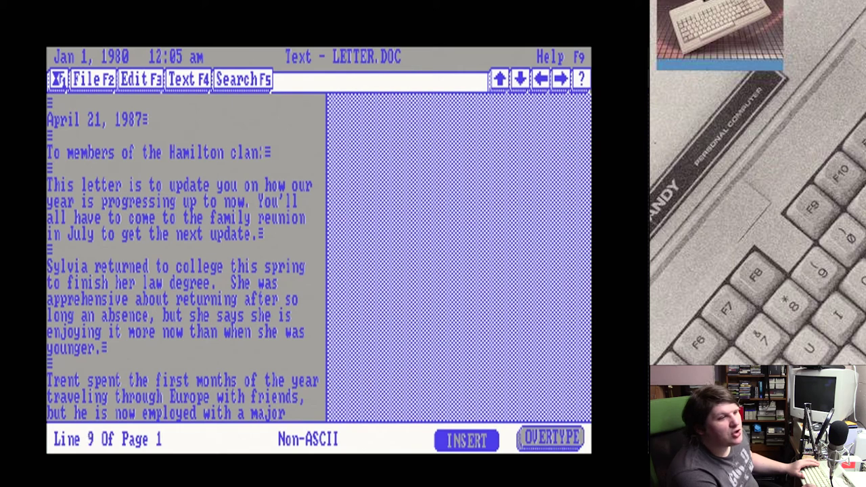
key(Down)
key(Down)
key(Down)
key(Down)
key(Down)
key(Down)
key(Down)
key(Down)
key(Down)
key(Down)
key(Down)
key(Down)
key(Down)
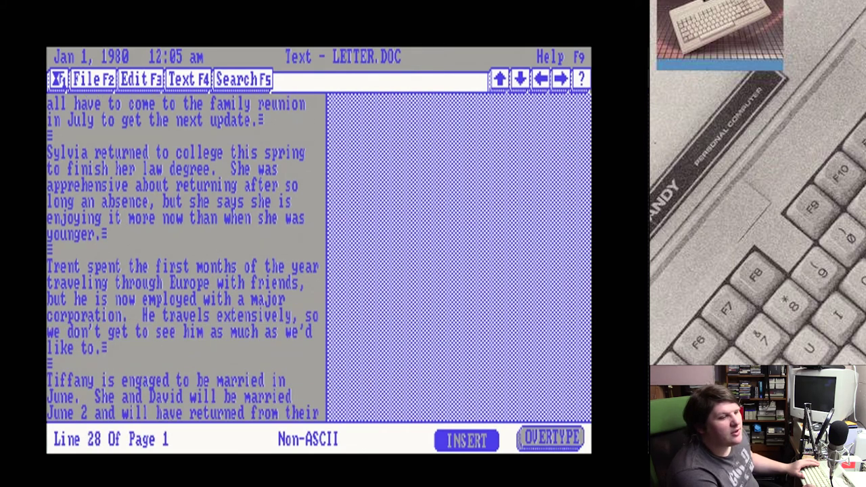
key(Down)
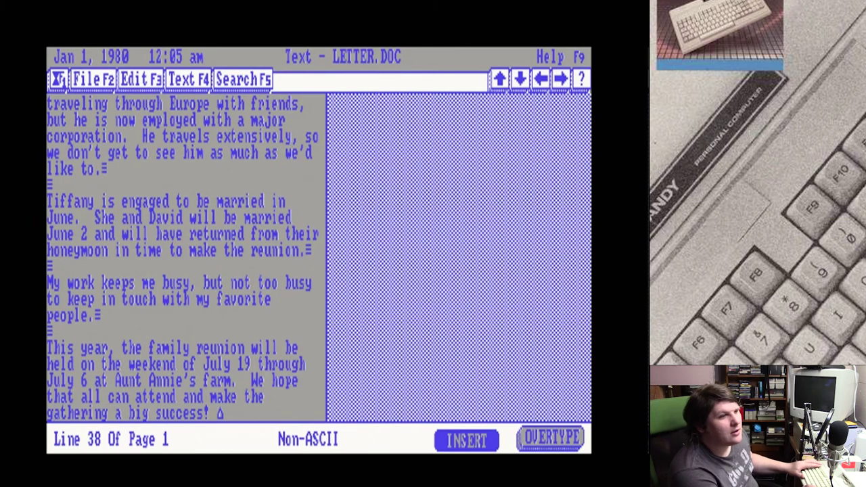
Quit the Text application without saving the changes to LETTER.DOC
key(F4)
key(Right)
key(Left)
key(Left)
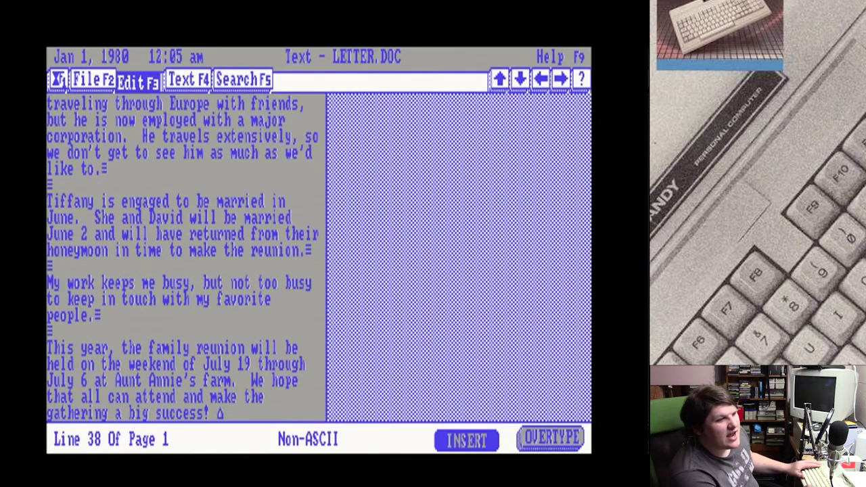
key(Left)
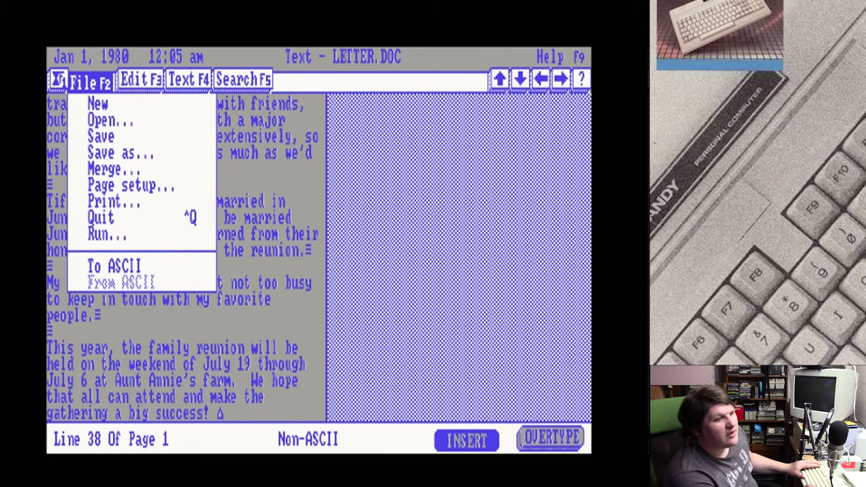
key(ctrl+q)
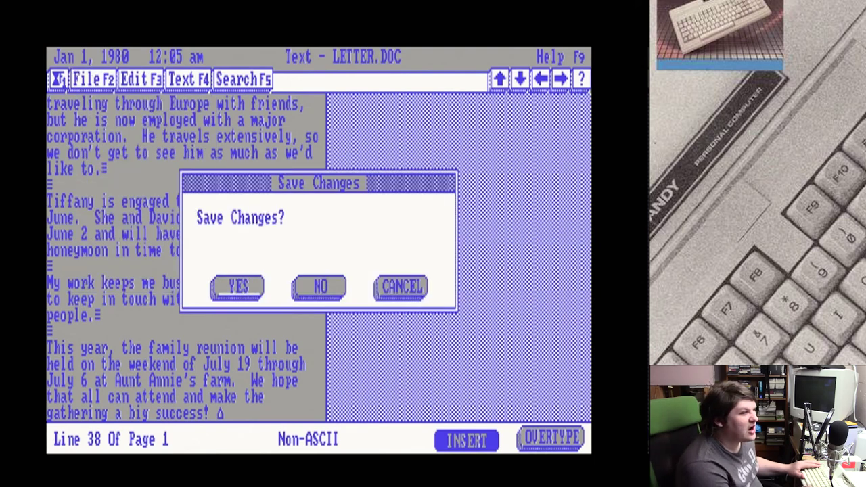
key(Right)
key(Return)
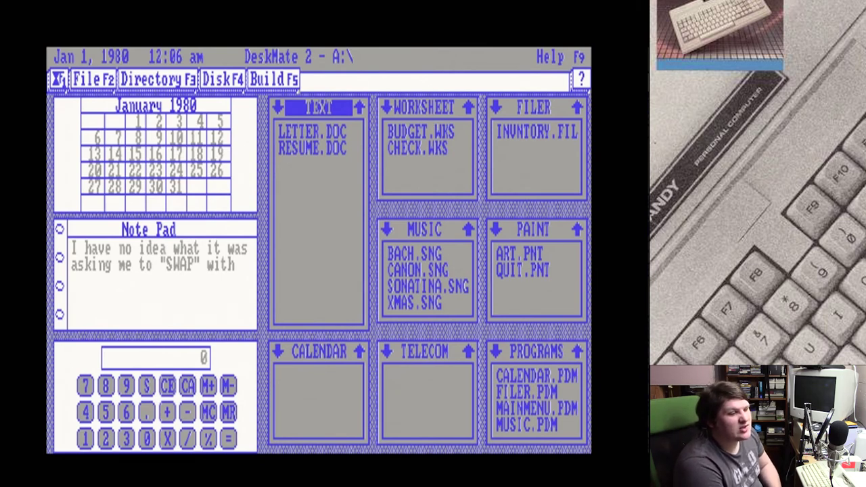
Try to open the BUDGET.WKS worksheet and the INVNTORY.FIL file from the desktop
click(419, 131)
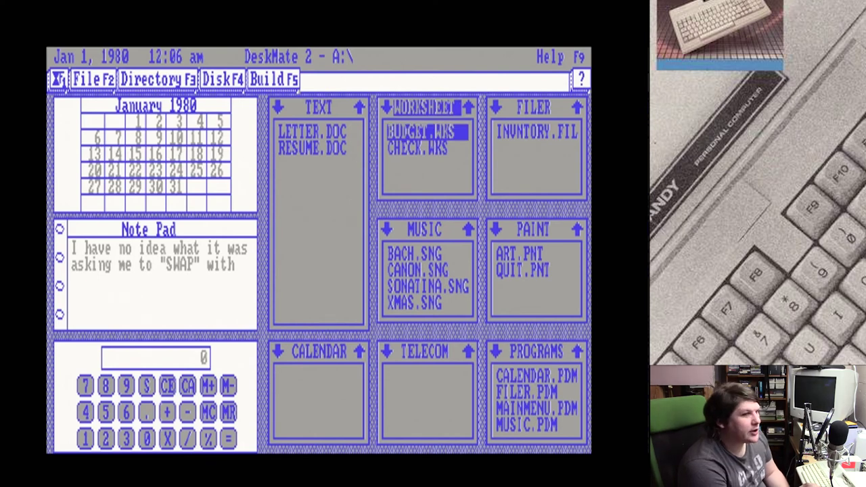
key(Return)
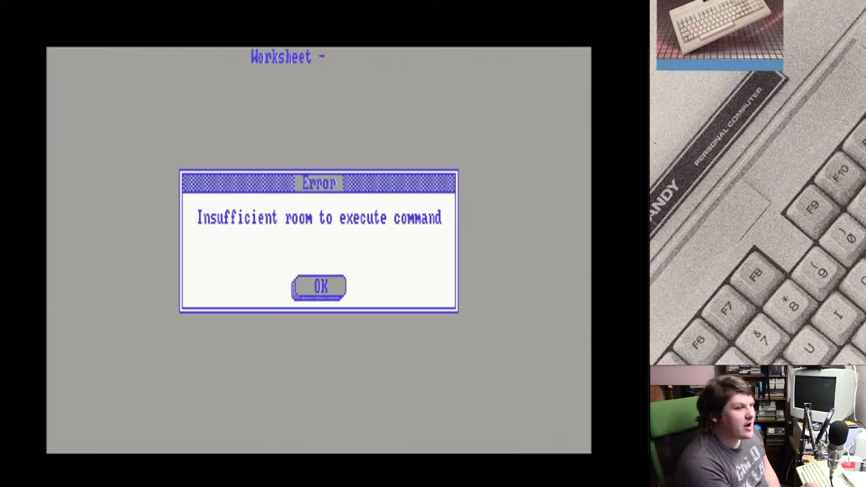
key(Return)
key(Right)
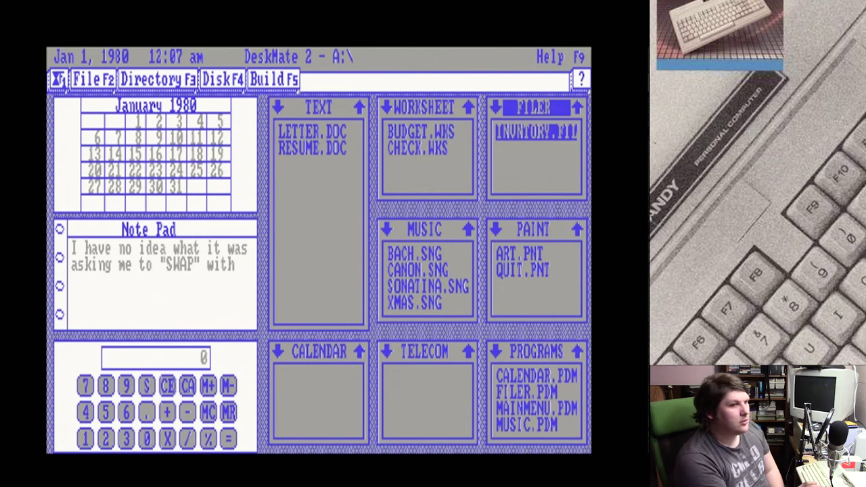
key(Return)
key(Return)
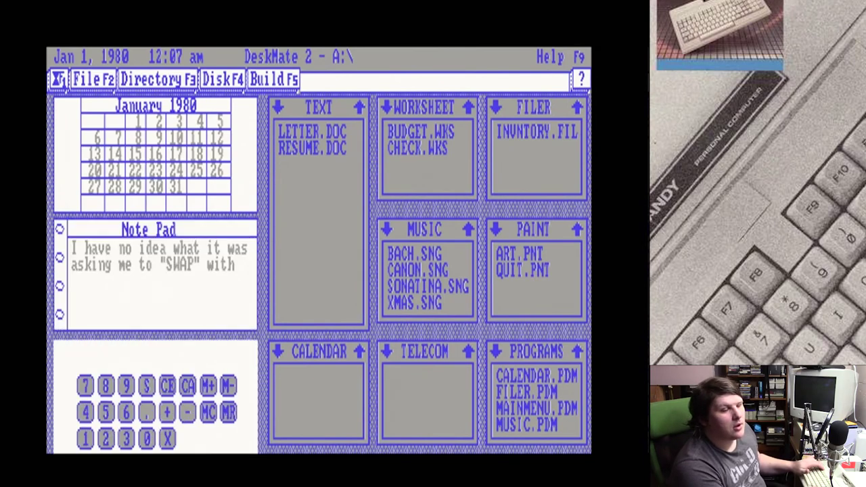
Look over the desktop's directory and disk commands, including Get Info, Swap, Format and Diskcopy
key(F4)
key(Left)
key(Left)
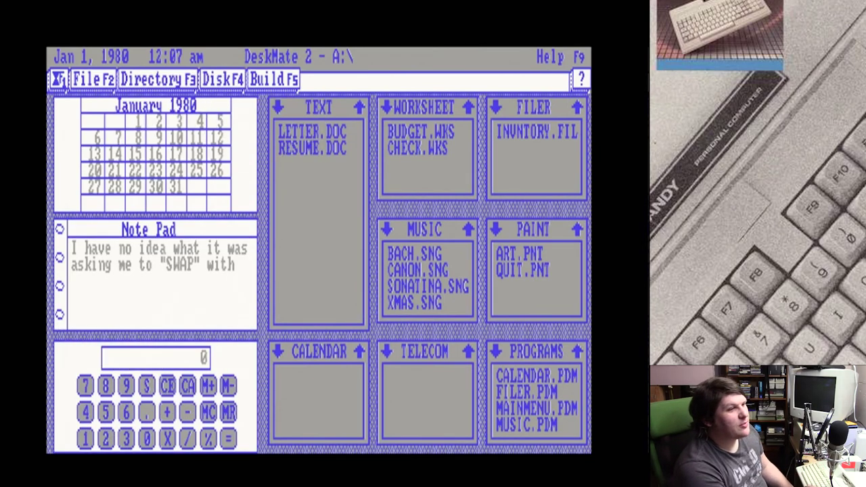
key(Right)
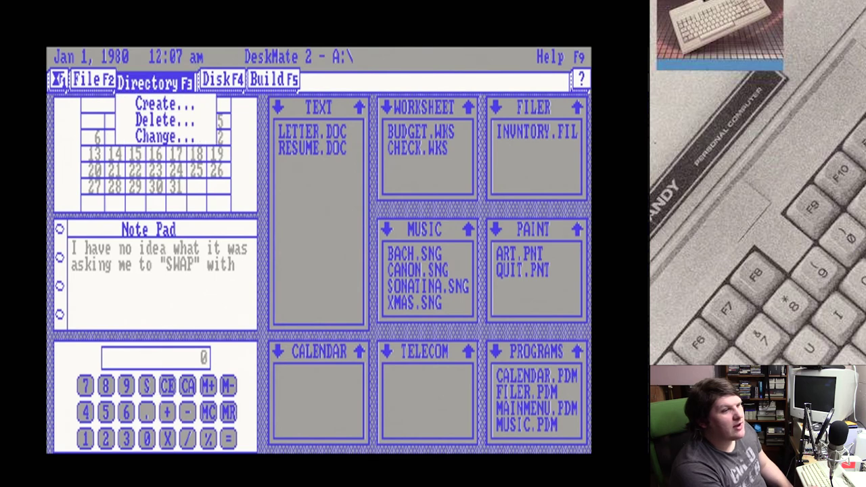
key(Right)
key(Down)
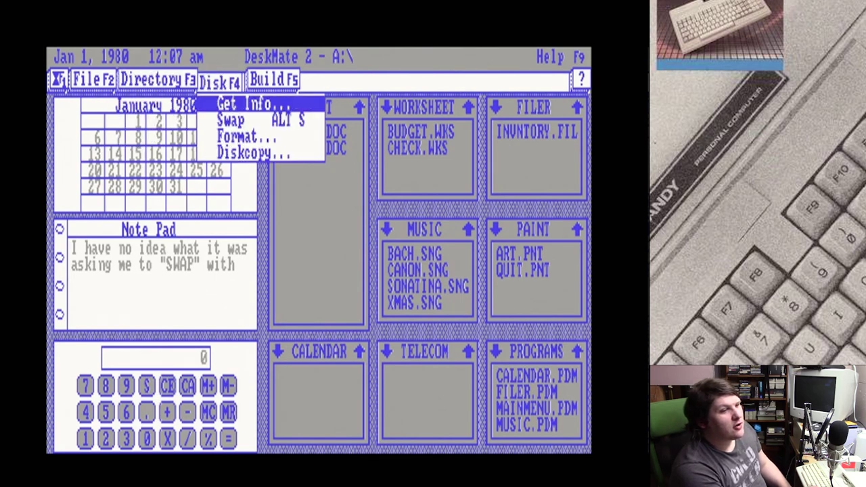
key(Down)
key(Down)
key(Down)
key(Up)
key(Up)
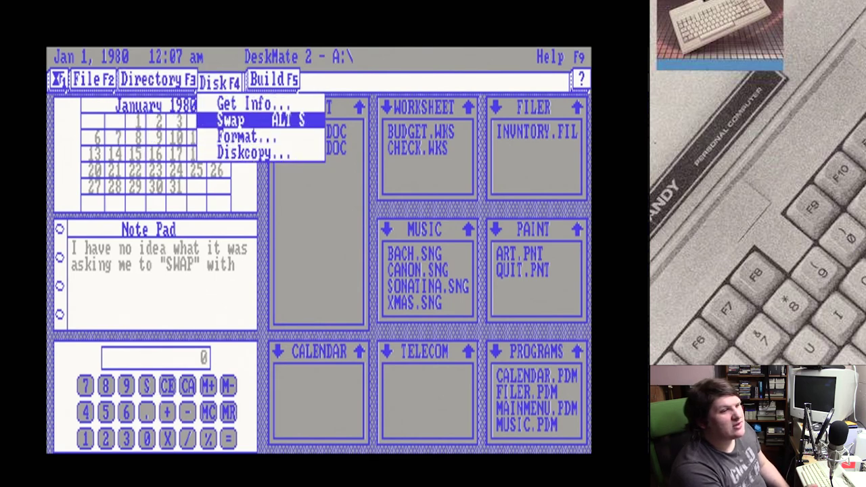
key(Right)
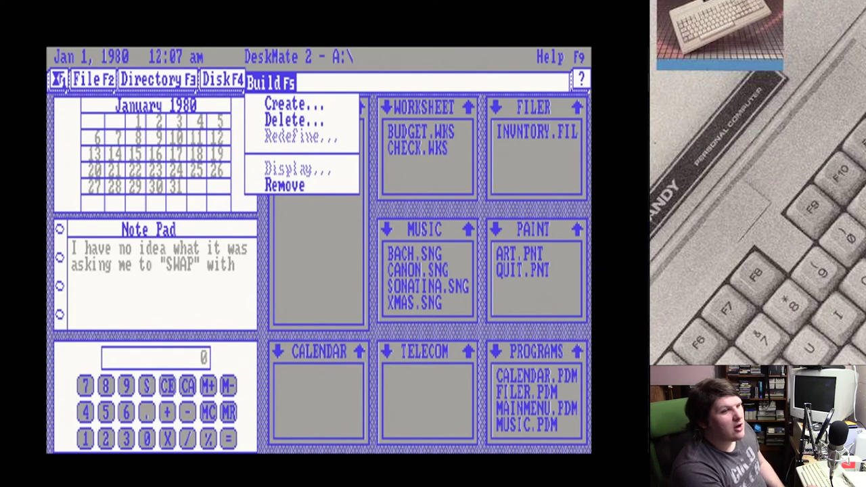
Examine the Build commands and the Create Menu options, closing the dialog without creating a menu
key(Down)
key(Down)
key(Down)
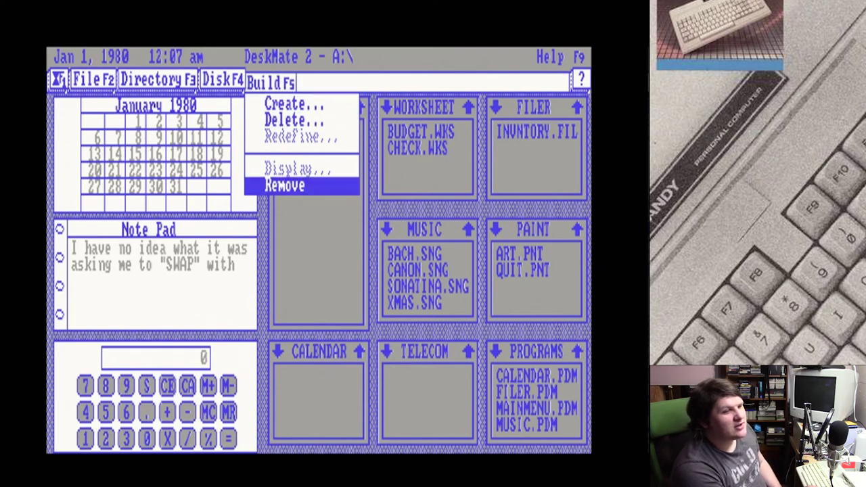
key(Up)
key(Up)
key(Return)
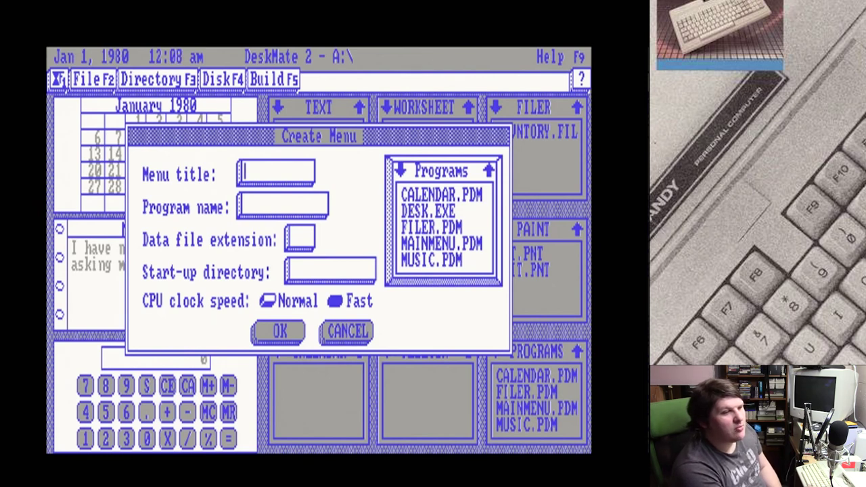
key(Escape)
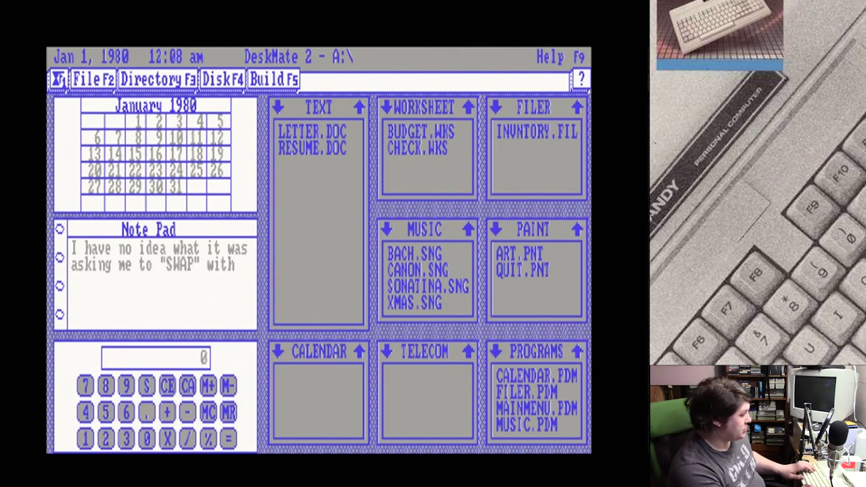
Remove the January 1980 calendar from the desktop with the Build commands
key(F5)
key(Escape)
key(F4)
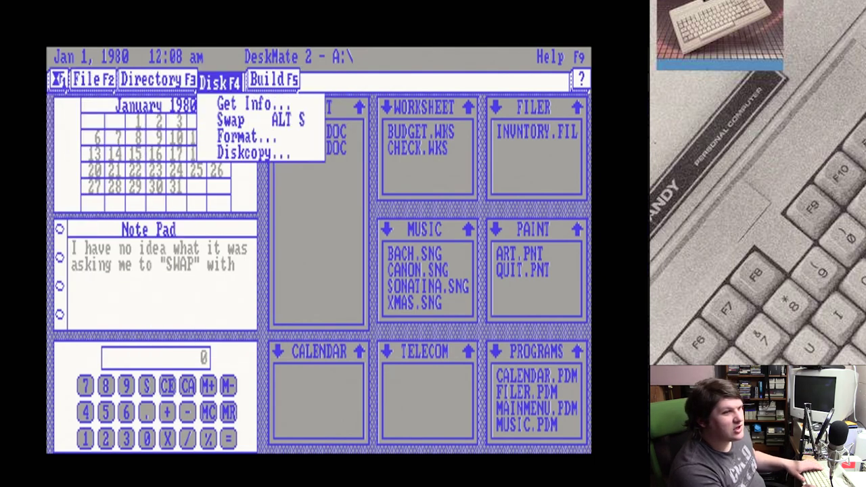
key(F5)
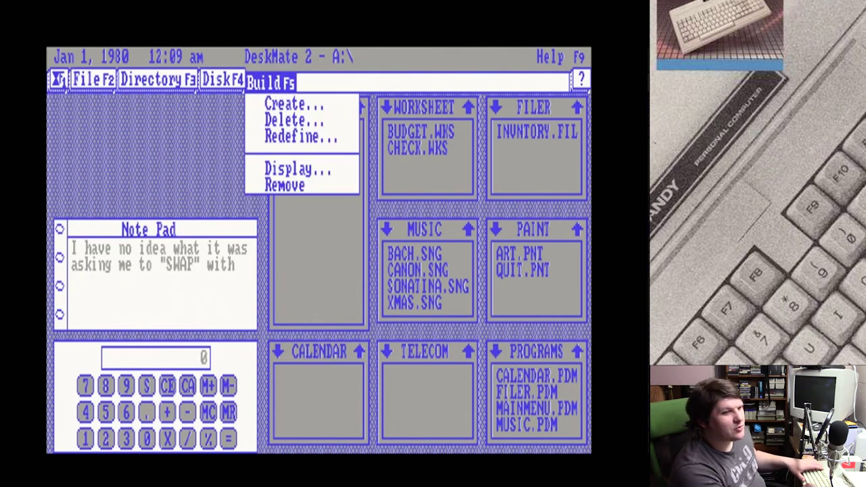
key(Escape)
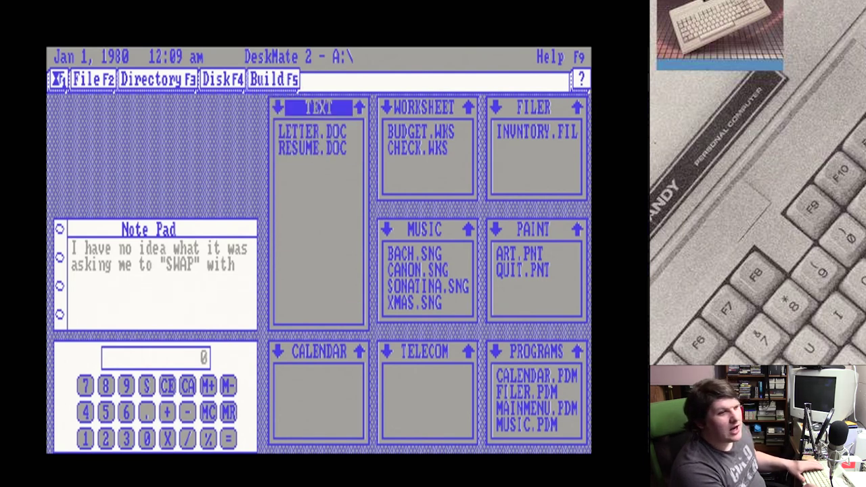
Read the help pages about the Desktop and close the help
key(F9)
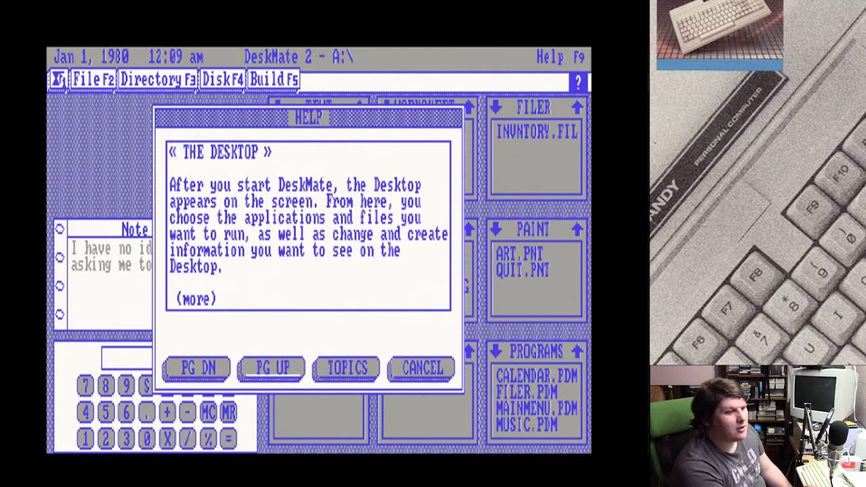
key(Page_Down)
key(Page_Down)
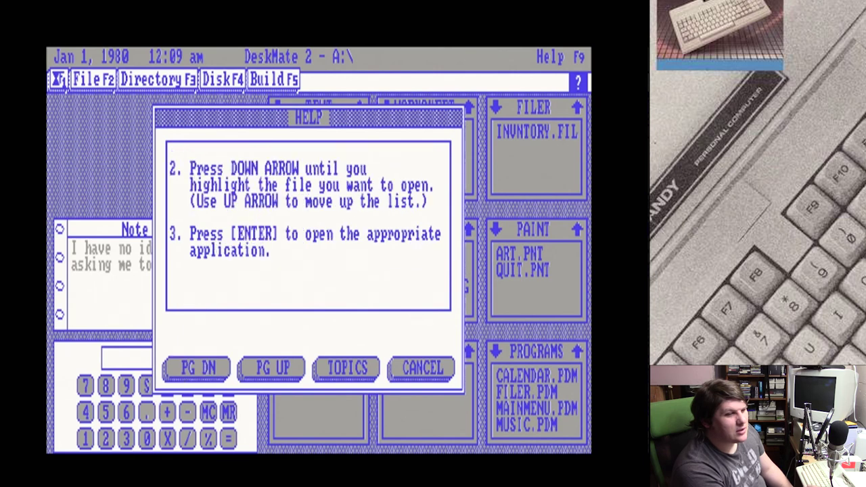
key(Page_Down)
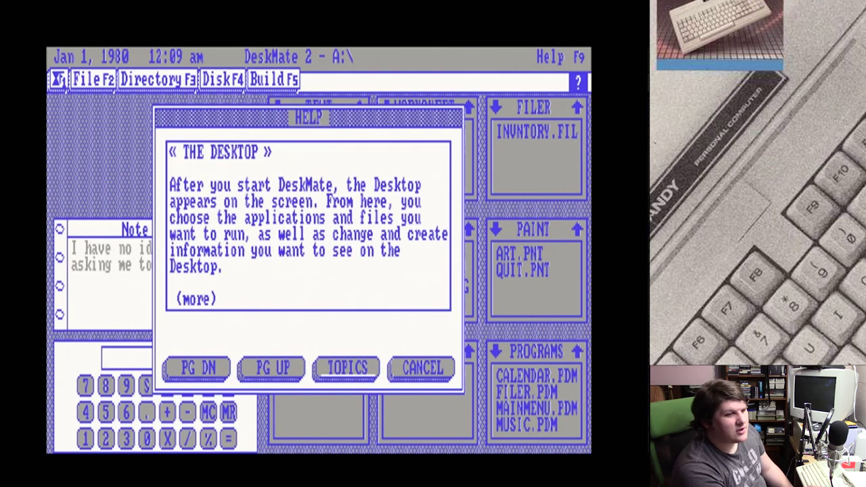
key(Right)
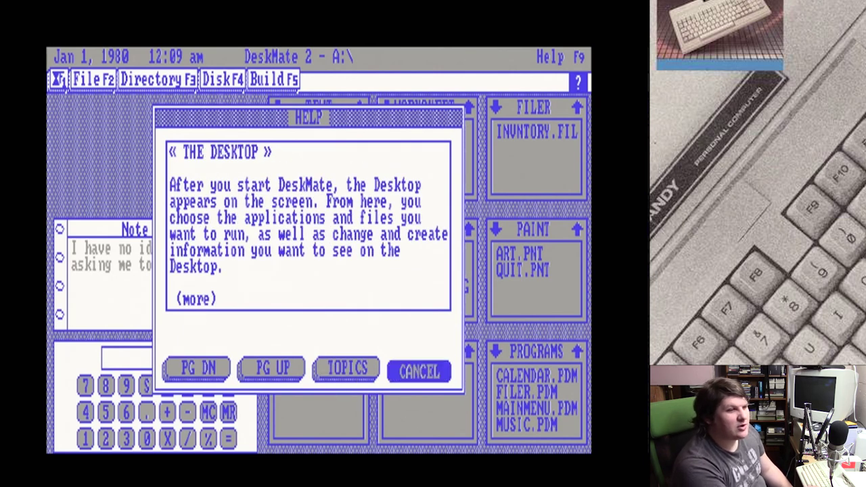
key(Escape)
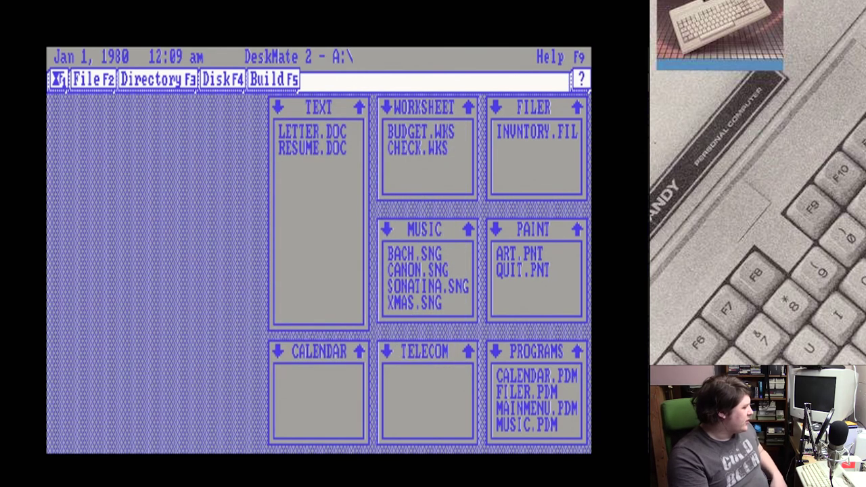